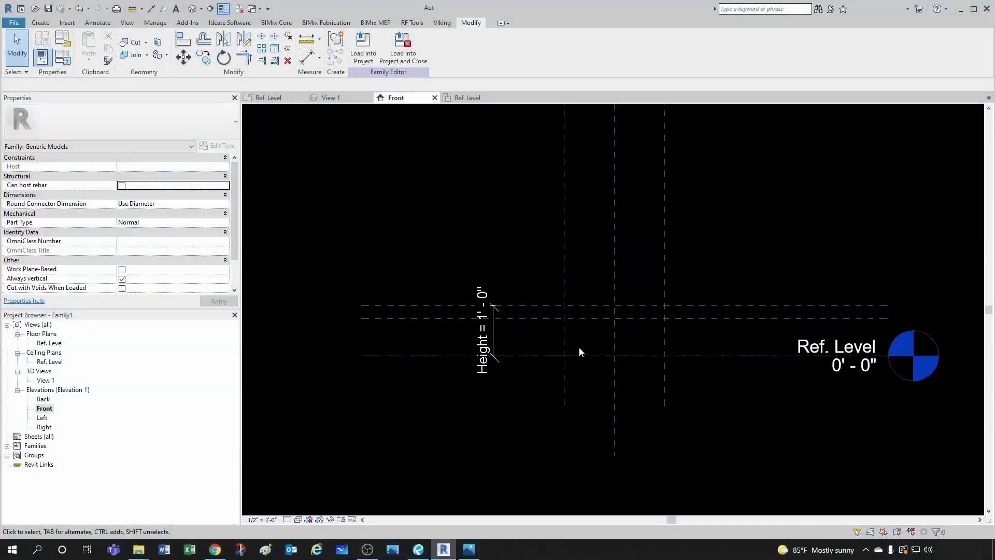
Switch to the Ref. Level floor plan showing the 2' width and length reference planes
middle_click_drag(579, 352, 544, 376)
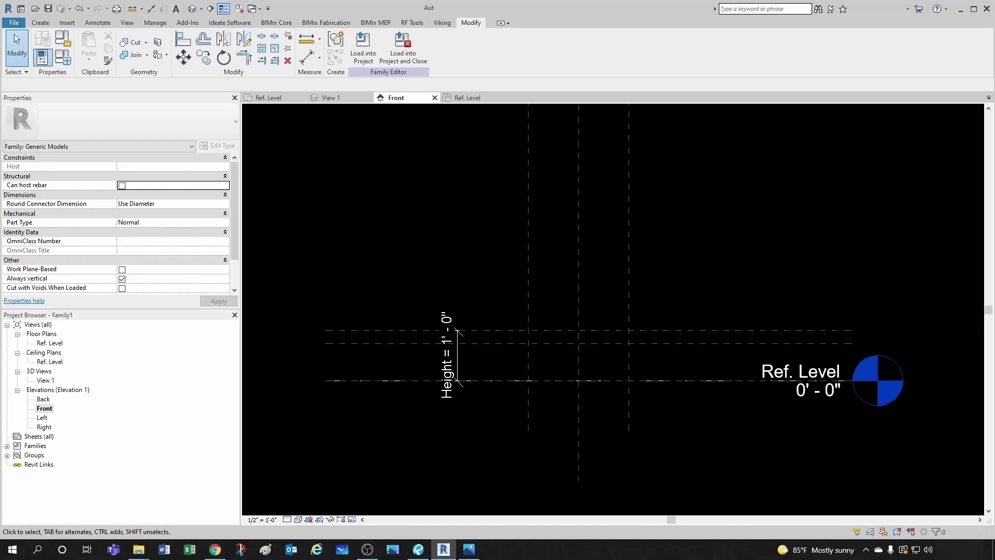
scroll(714, 430, "up", 1)
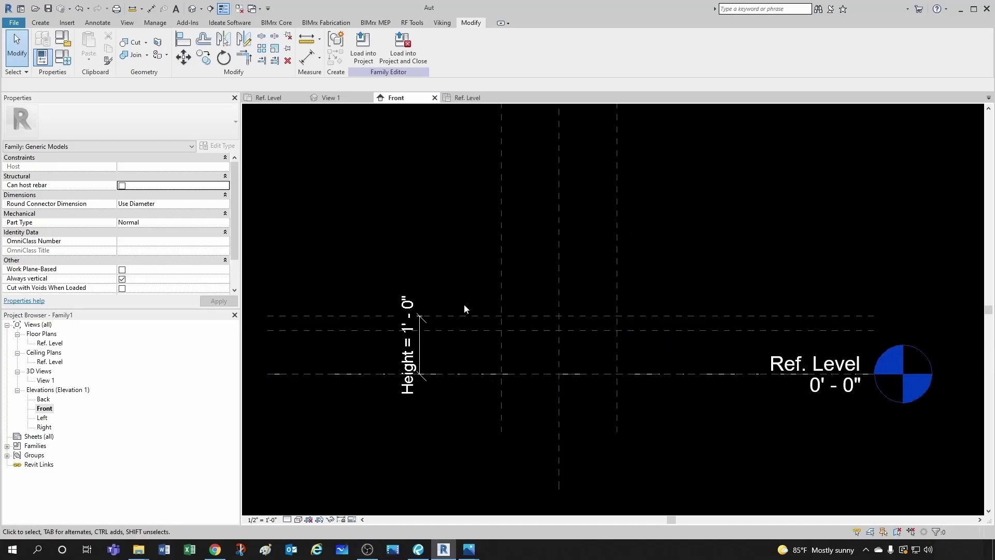
left_click(268, 98)
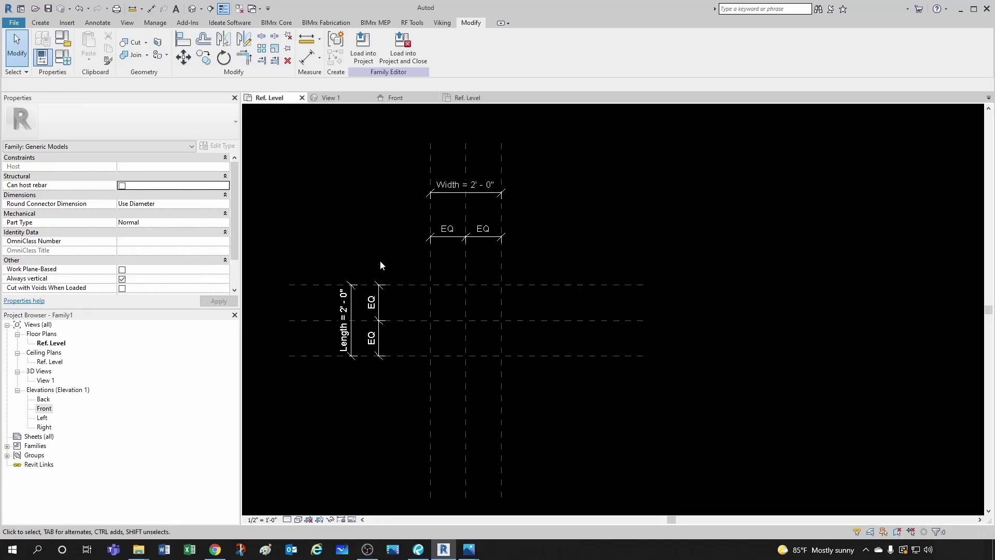
scroll(425, 283, "down", 1)
scroll(405, 304, "up", 3)
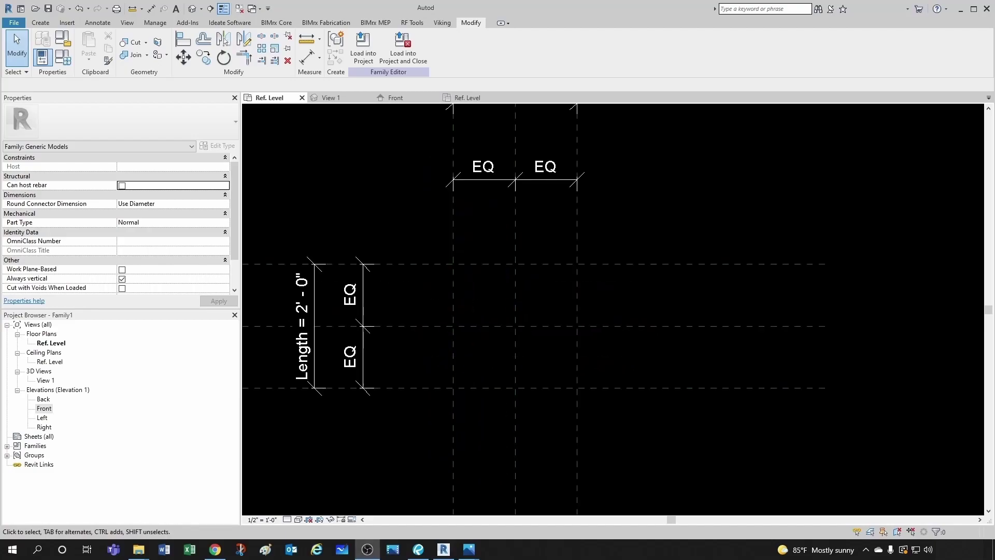
Check the interceptor product photo for reference, then return to the family
left_click(468, 549)
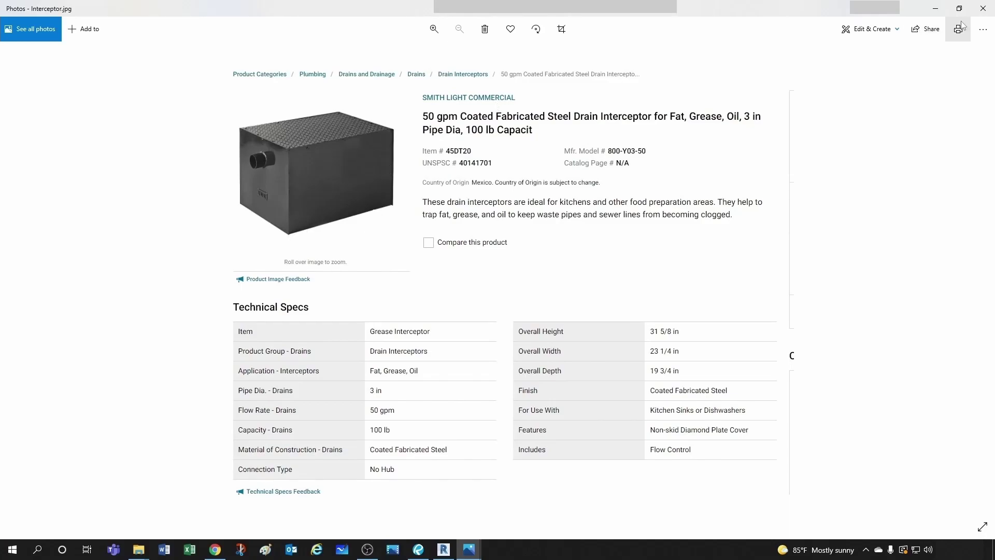
left_click(936, 8)
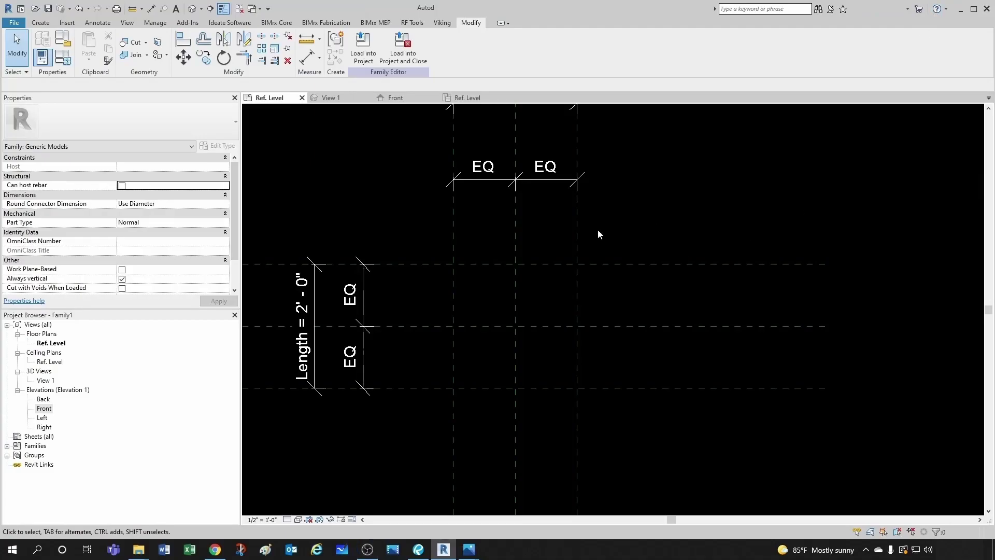
scroll(588, 236, "down", 1)
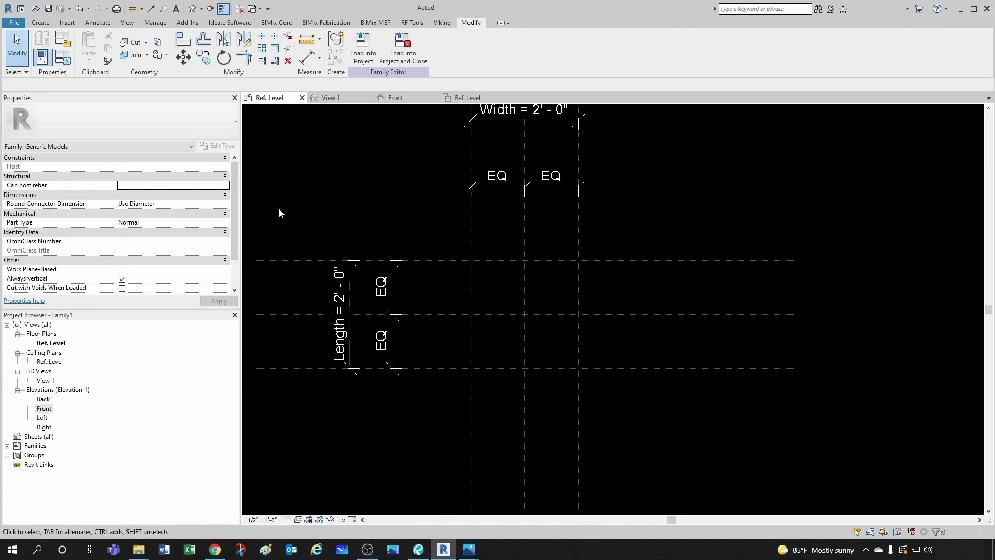
left_click(42, 23)
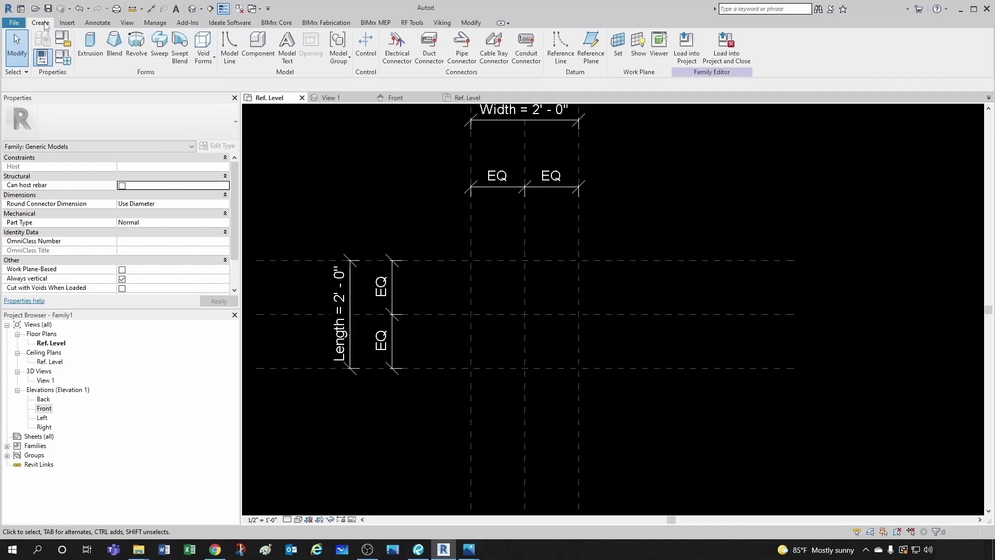
Start a solid extrusion and pick locked sketch lines on the Left, Back, Right and Front planes
left_click(90, 45)
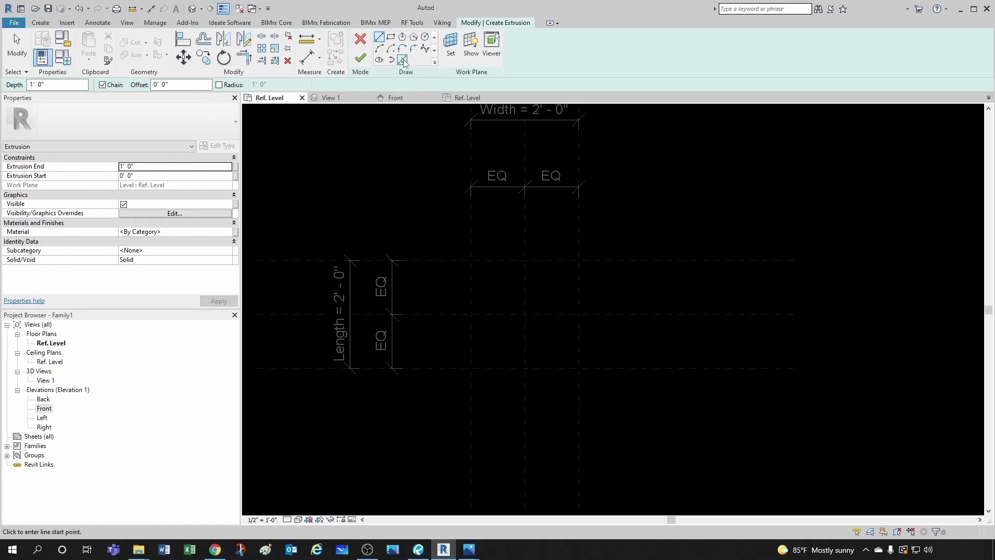
left_click(402, 60)
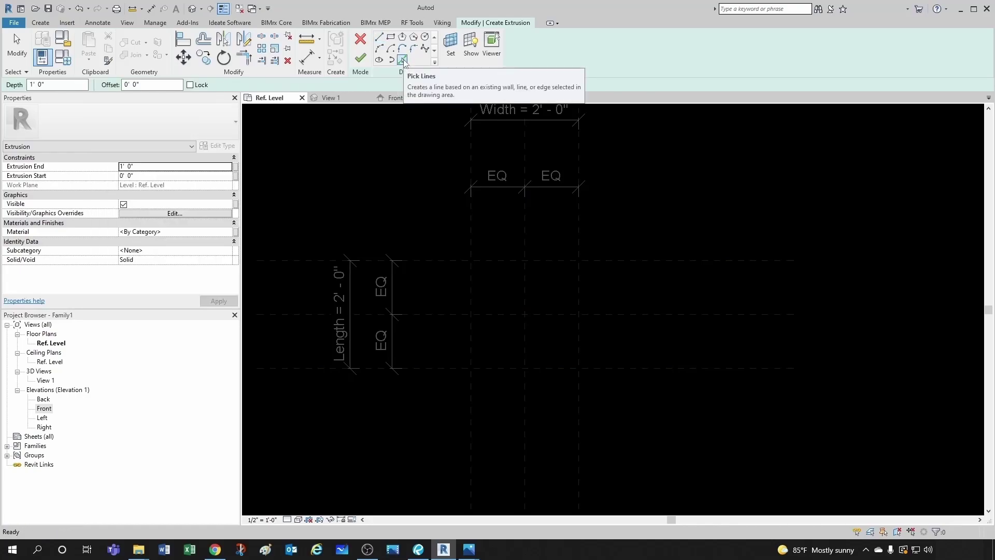
left_click(190, 85)
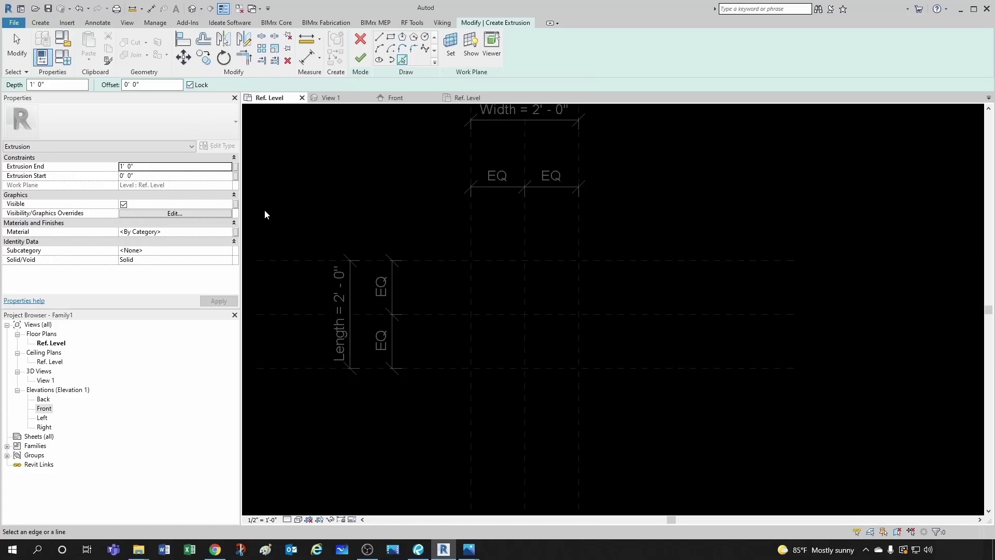
left_click(470, 299)
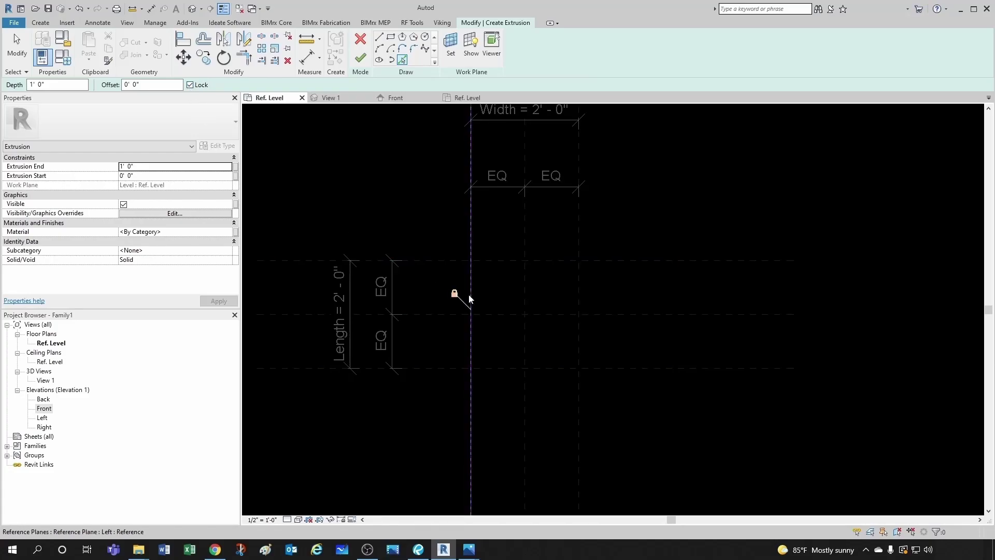
left_click(503, 260)
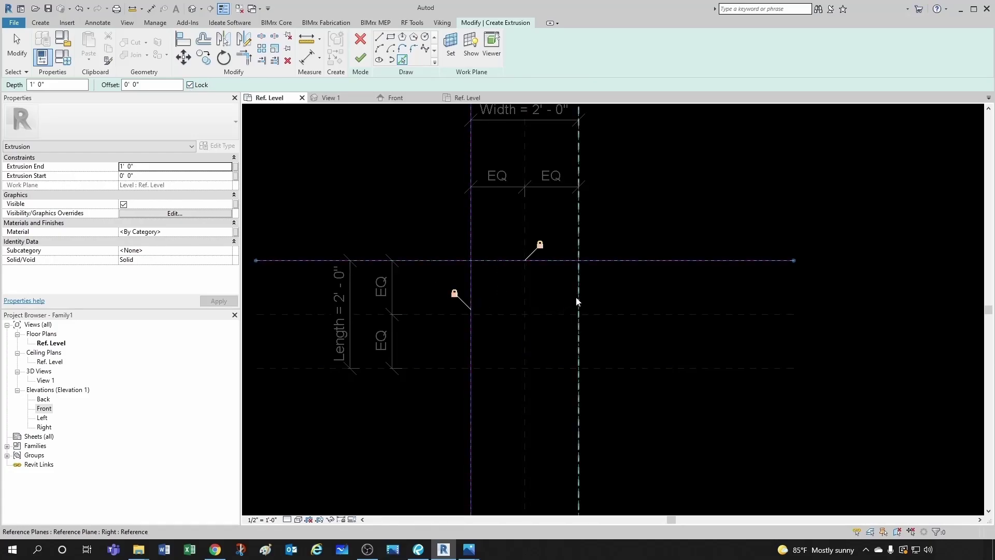
left_click(578, 298)
left_click(559, 370)
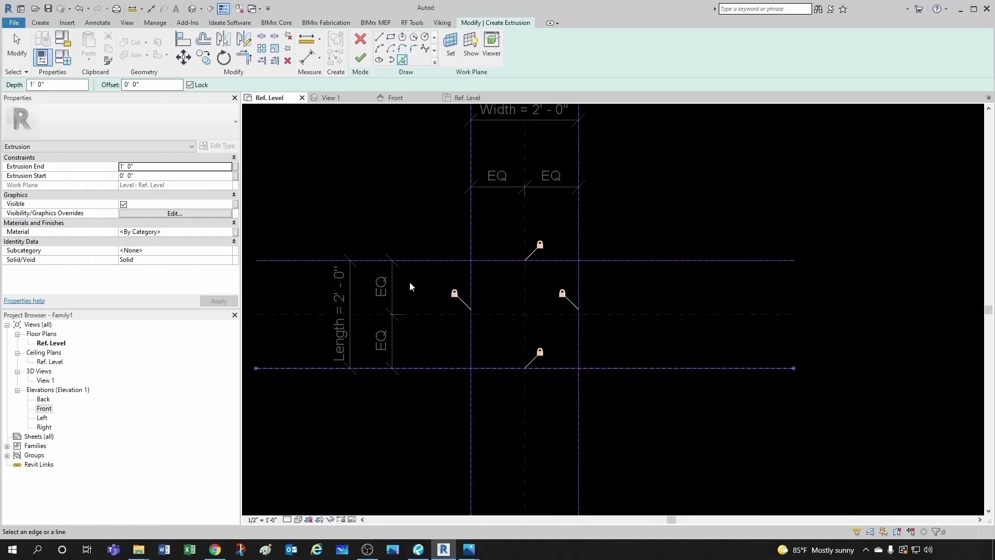
left_click(446, 420)
Trim all four corners of the sketch with TR into a closed 2' × 2' square
key("t")
key("r")
scroll(449, 280, "up", 2)
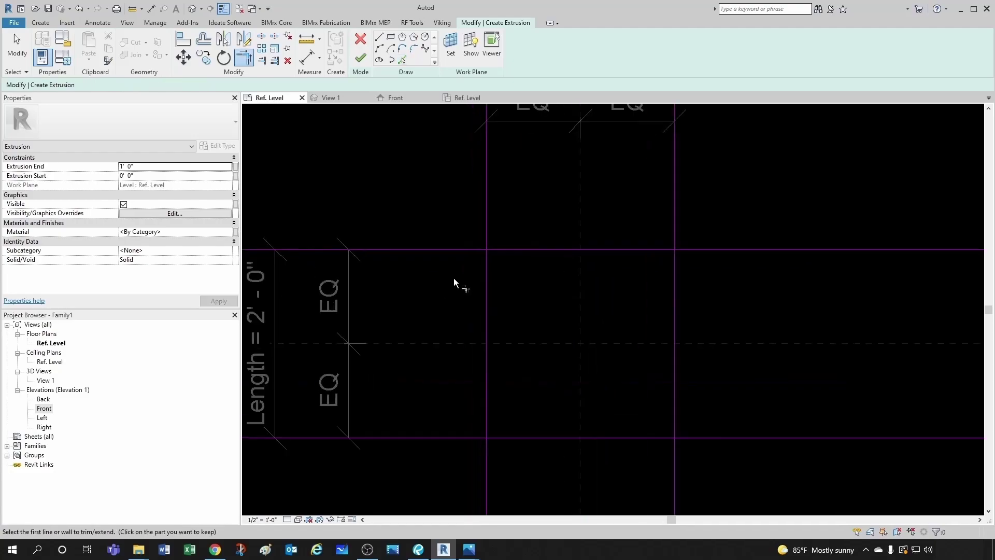
left_click(485, 284)
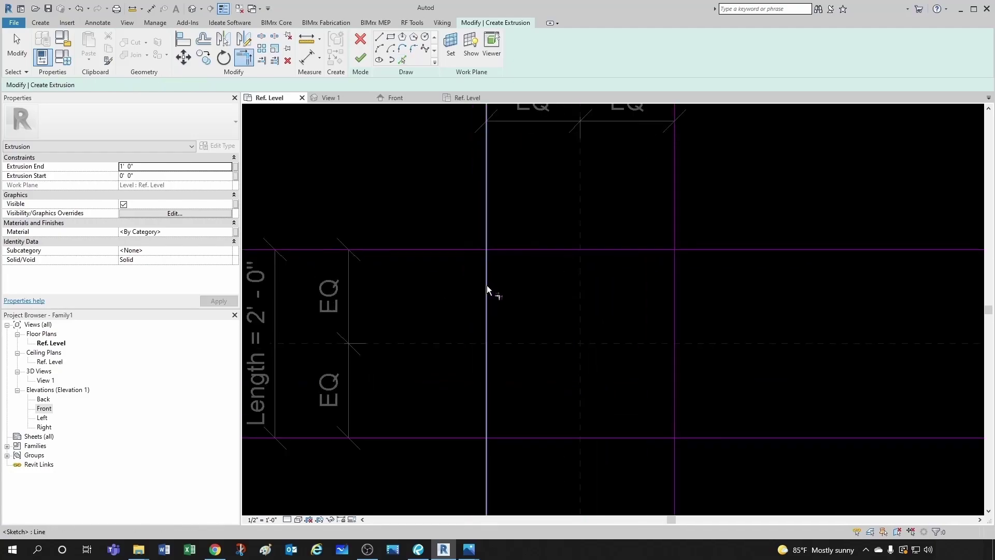
left_click(512, 250)
left_click(649, 254)
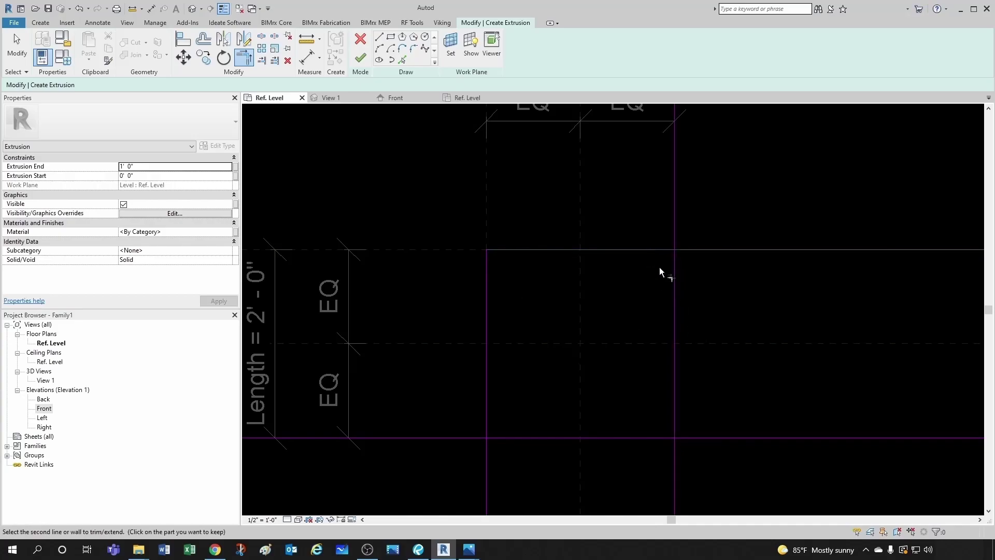
left_click(671, 298)
left_click(674, 412)
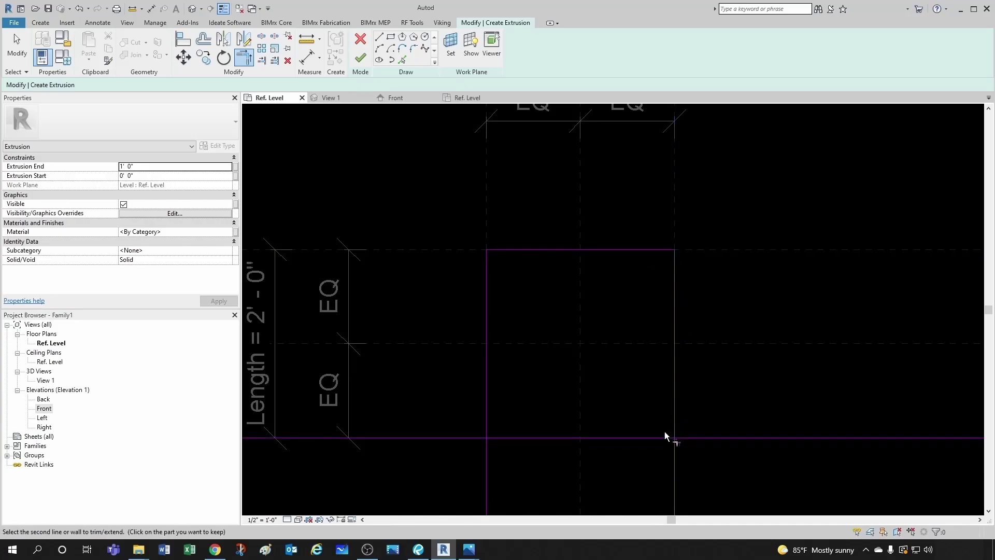
left_click(654, 437)
left_click(530, 437)
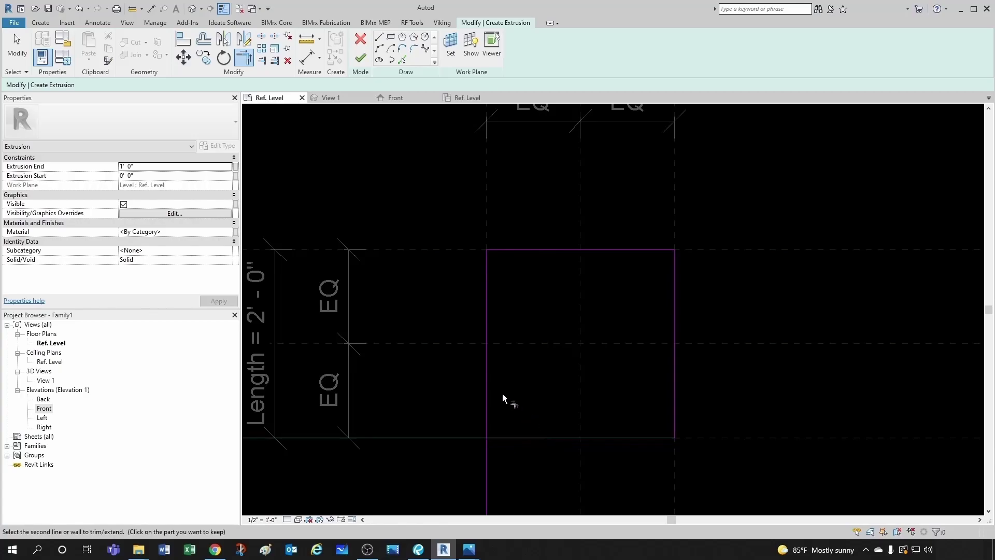
left_click(488, 386)
scroll(528, 419, "down", 2)
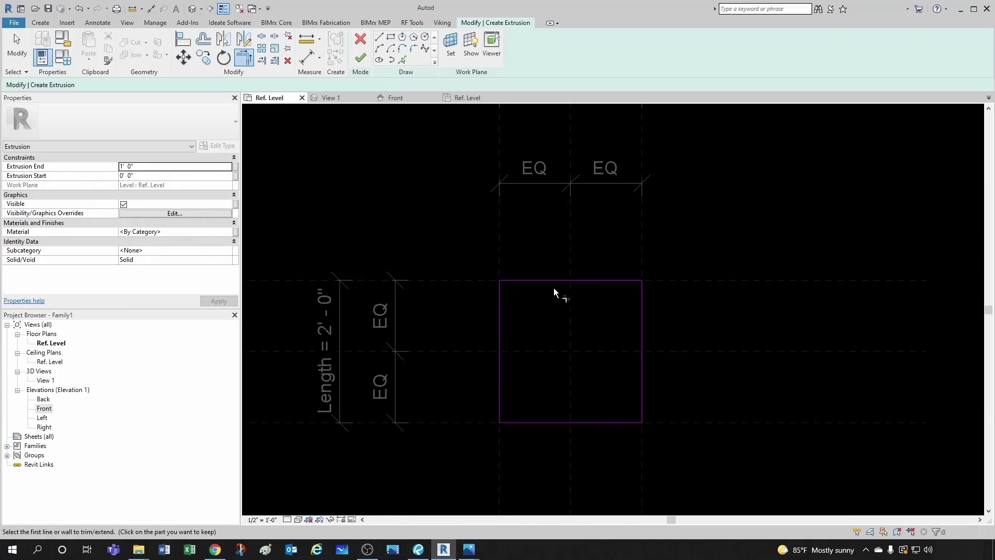
Finish the 1' deep extrusion and view the resulting 2' × 2' box in 3D View 1
left_click(362, 60)
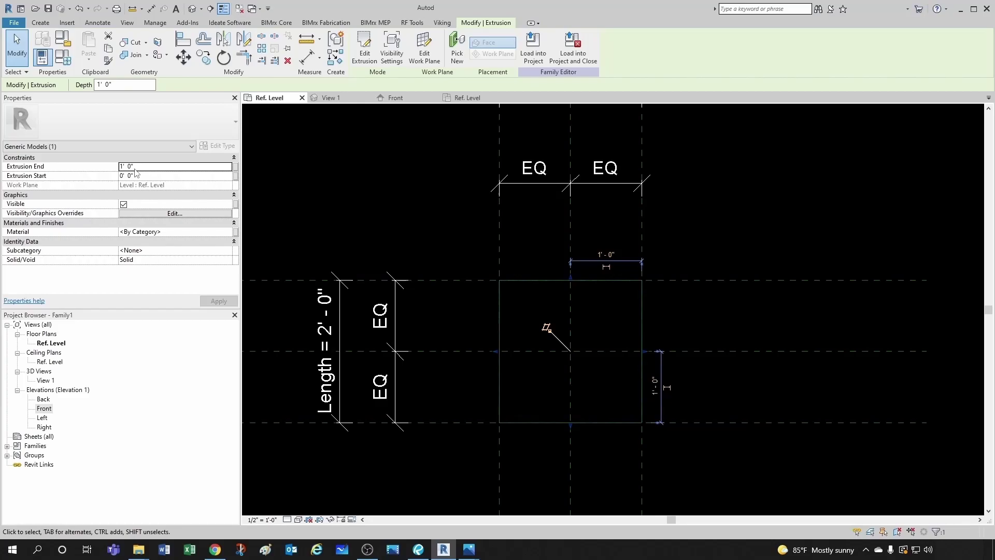
left_click(332, 191)
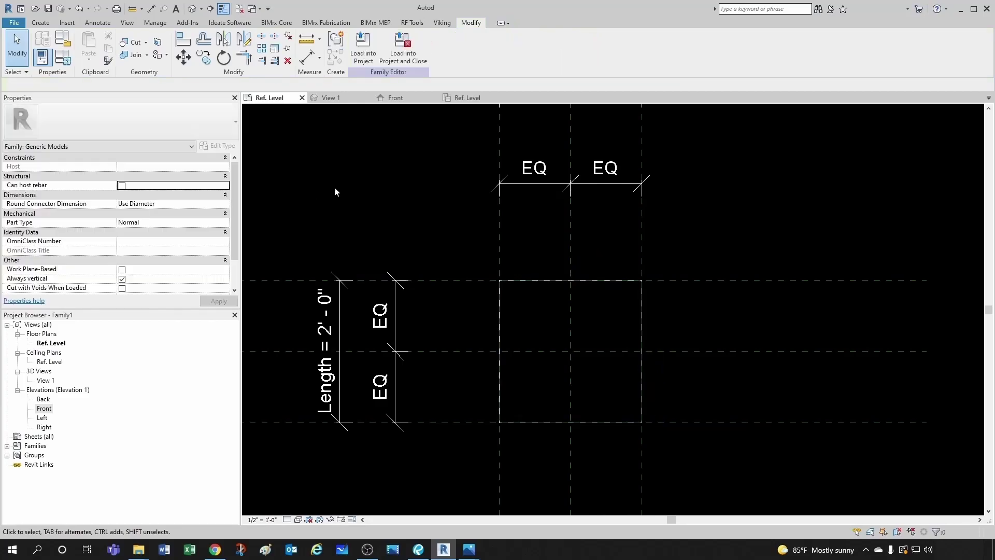
double_click(46, 381)
key("z")
key("f")
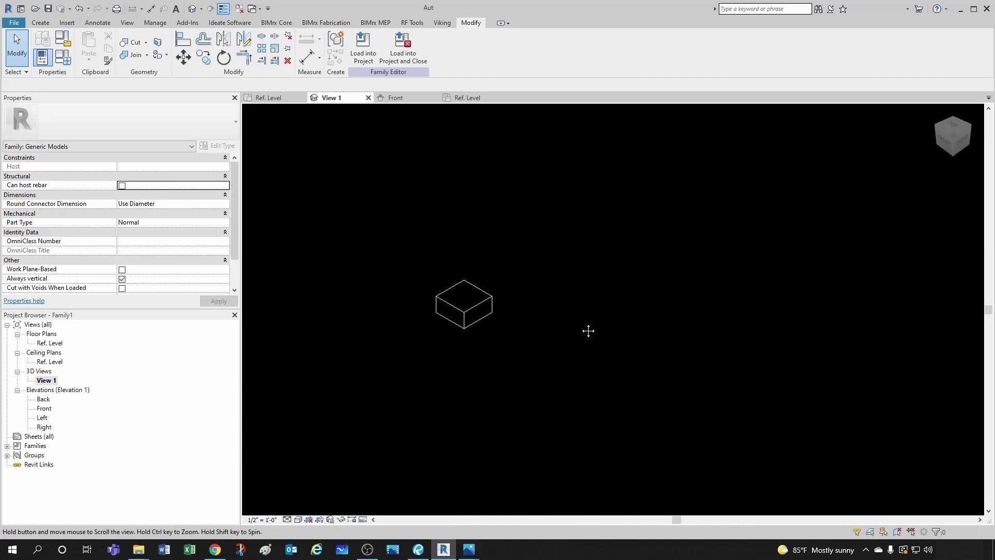
scroll(513, 298, "down", 1)
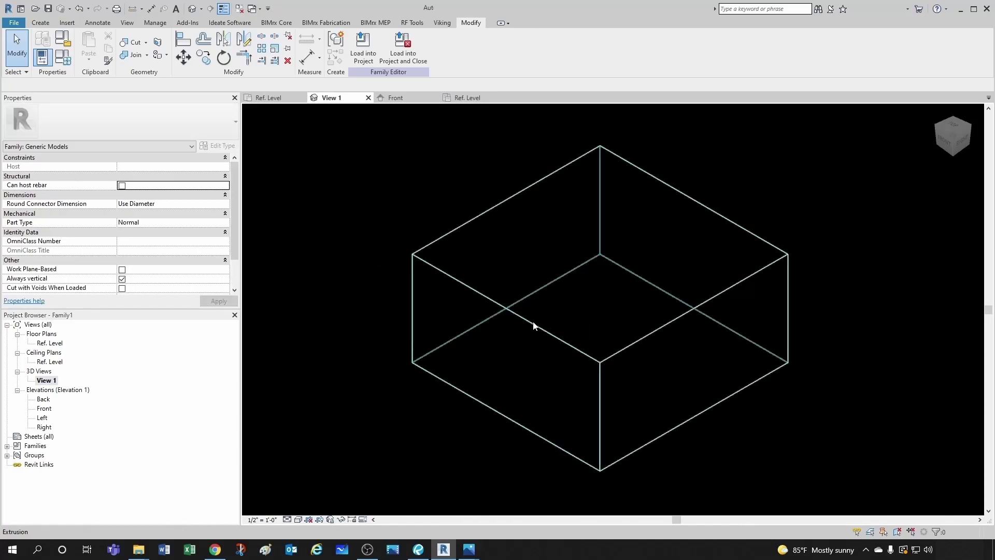
left_click(539, 325)
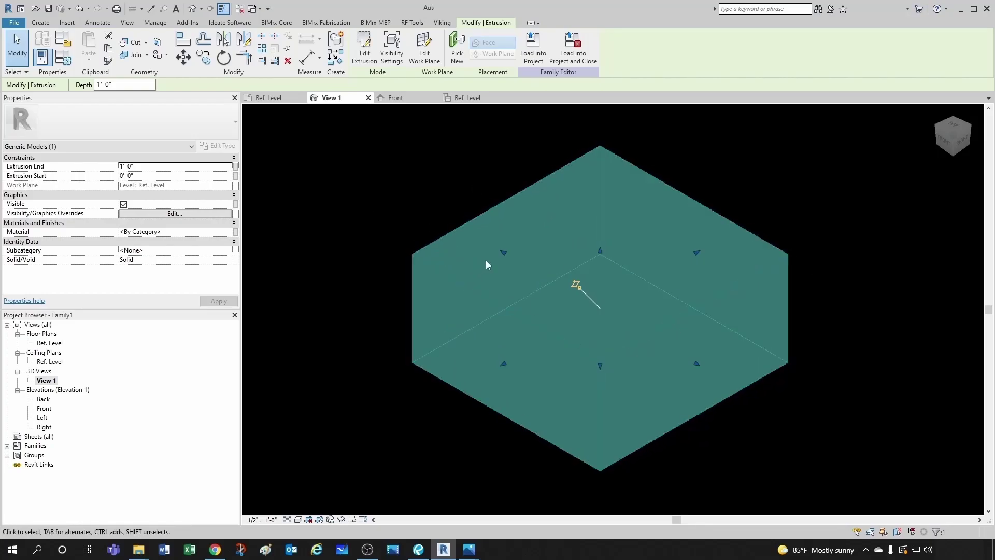
Open the Front elevation and center it on the box
left_click(342, 195)
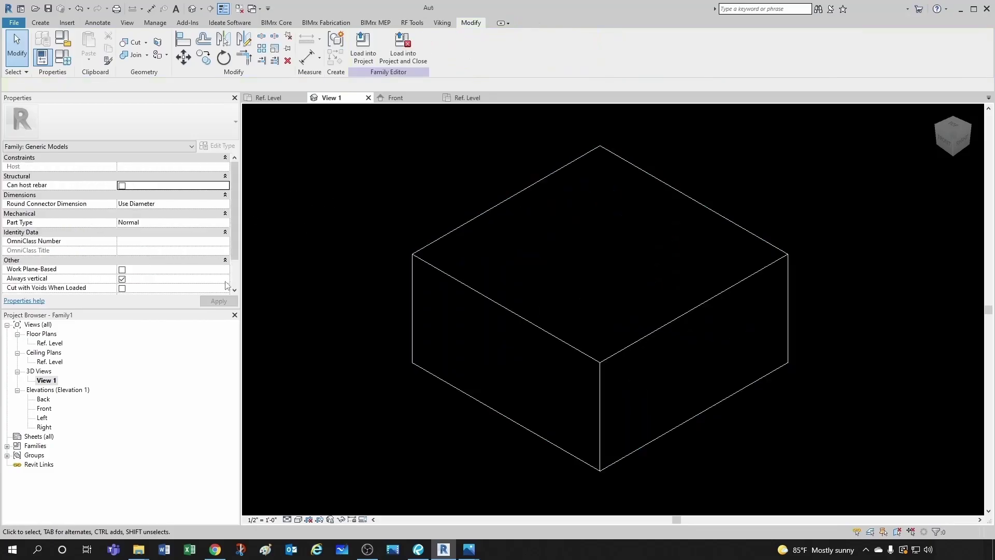
double_click(44, 409)
scroll(547, 392, "up", 2)
middle_click_drag(514, 346, 558, 363)
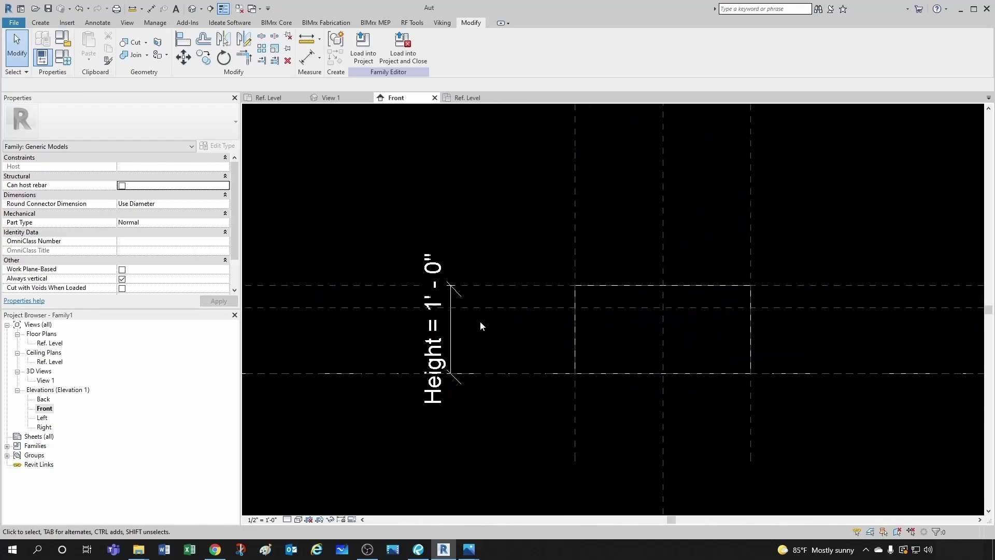
scroll(452, 334, "up", 2)
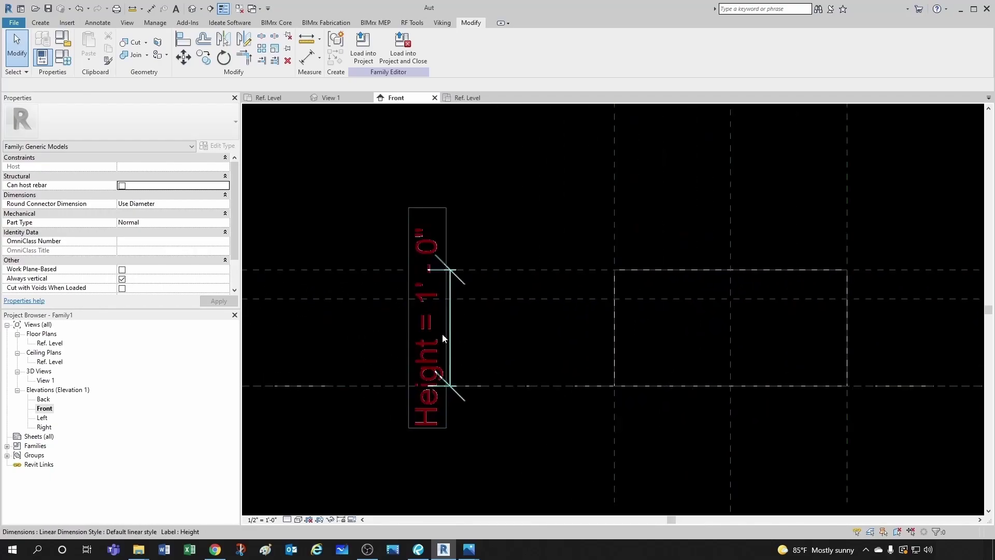
Set the Height parameter to 2' in Family Types
left_click(42, 57)
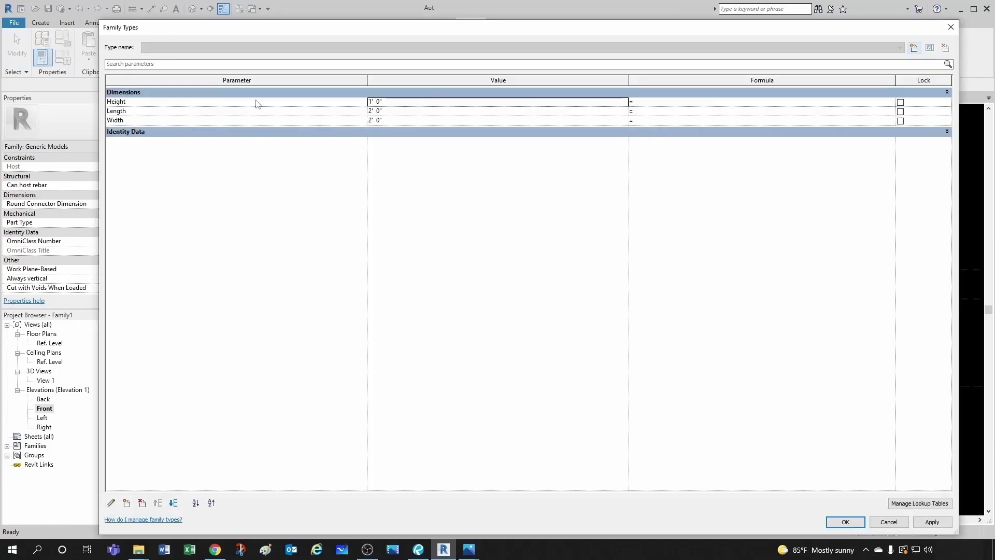
left_click(399, 101)
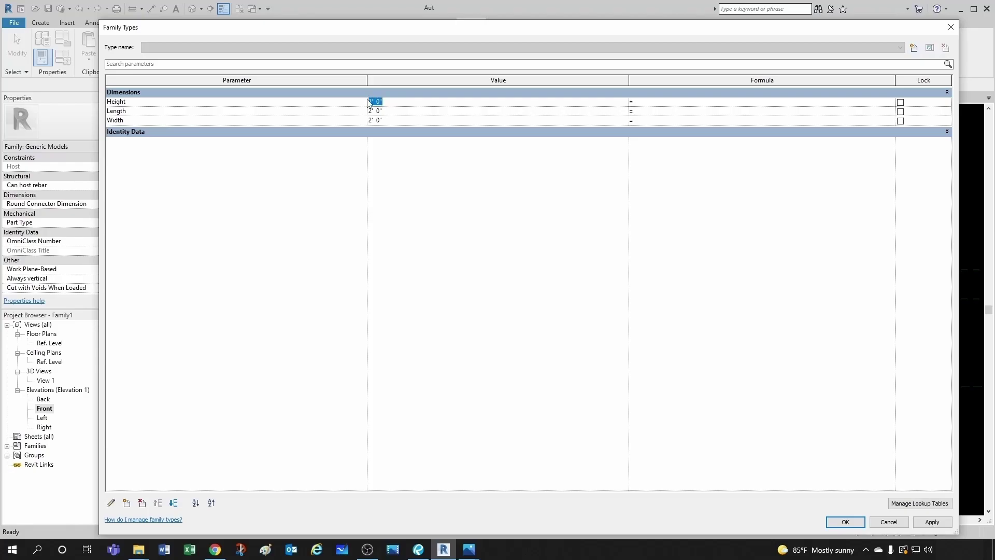
type("2'")
left_click(845, 522)
Align the box's top edge to the top reference plane with AL and lock it
scroll(512, 327, "down", 3)
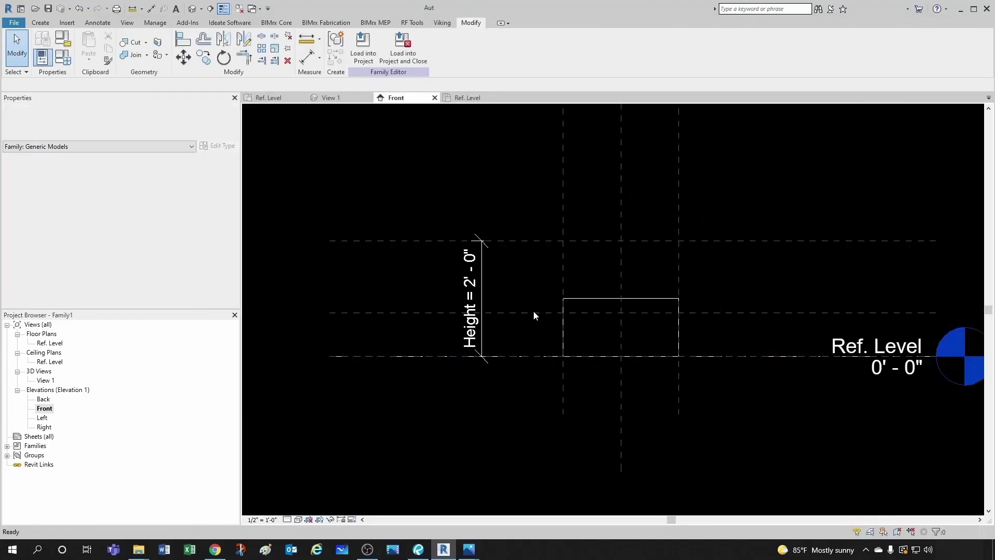
scroll(444, 281, "up", 1)
scroll(445, 281, "up", 1)
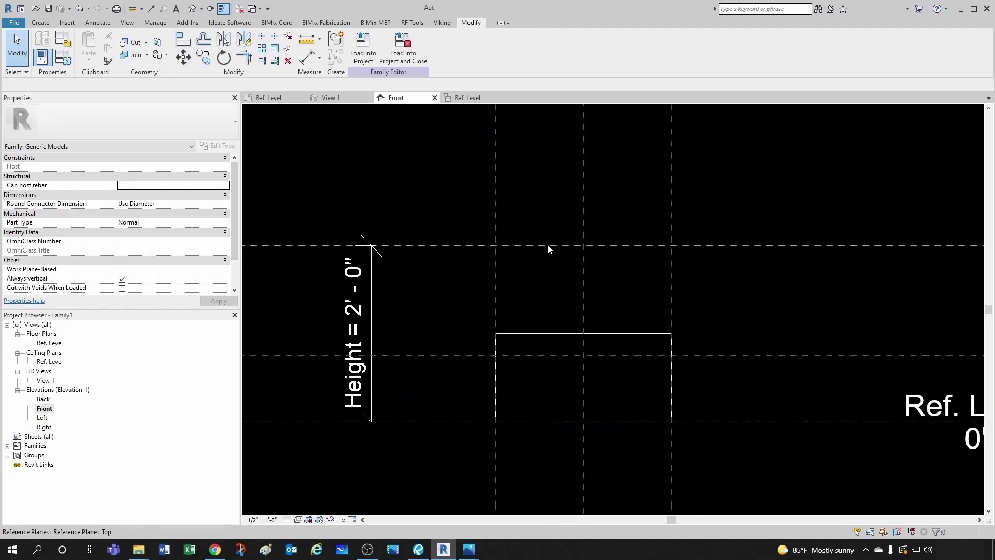
scroll(515, 301, "down", 1)
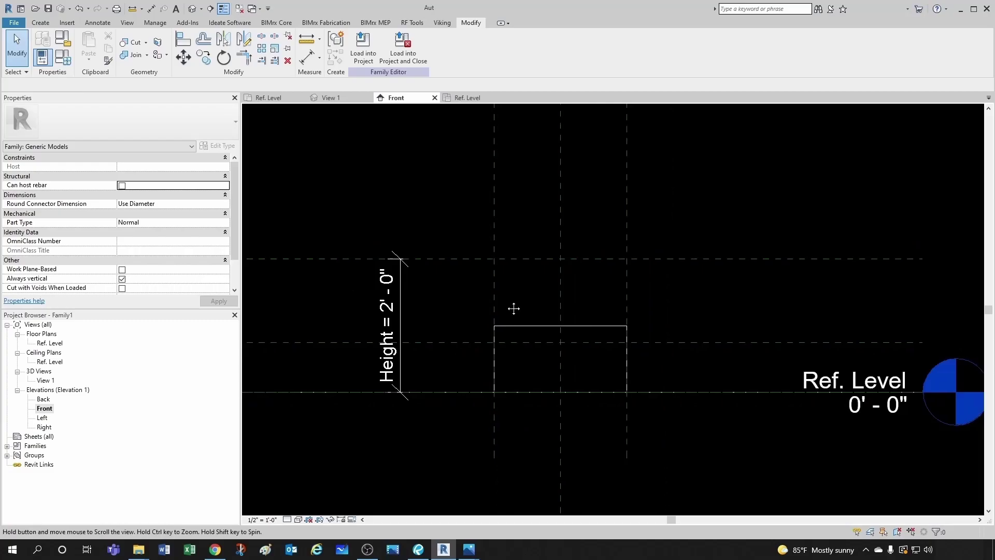
middle_click_drag(513, 307, 445, 297)
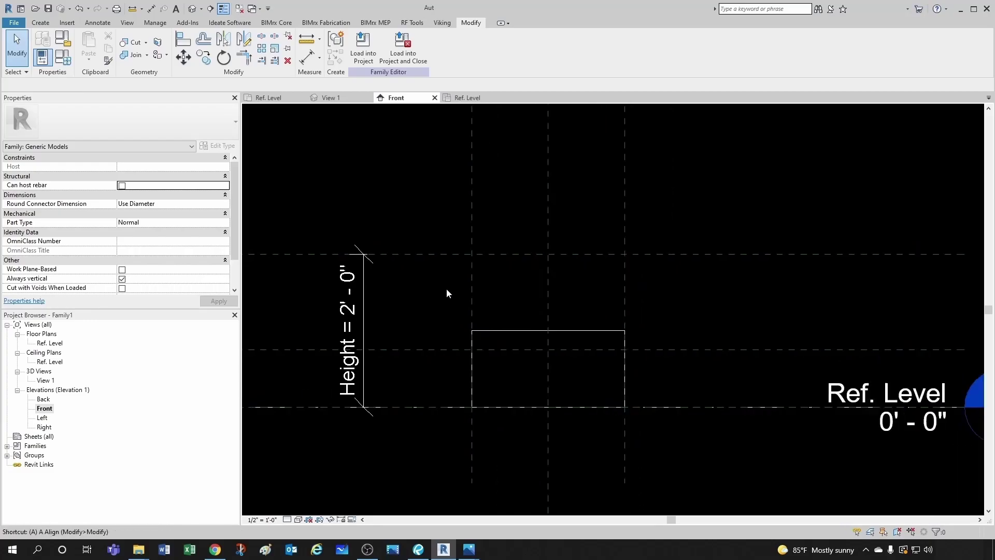
key("a")
key("l")
scroll(550, 291, "up", 1)
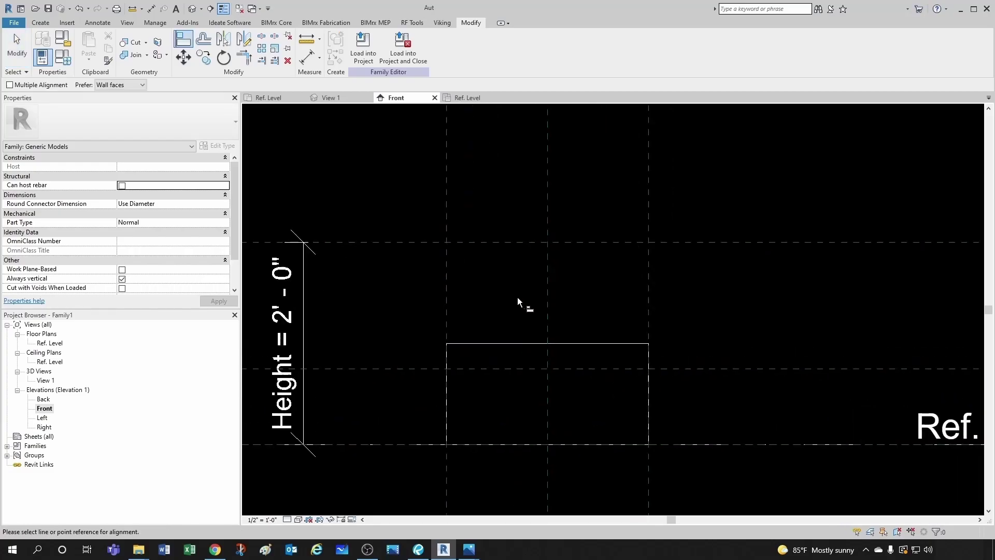
left_click(507, 244)
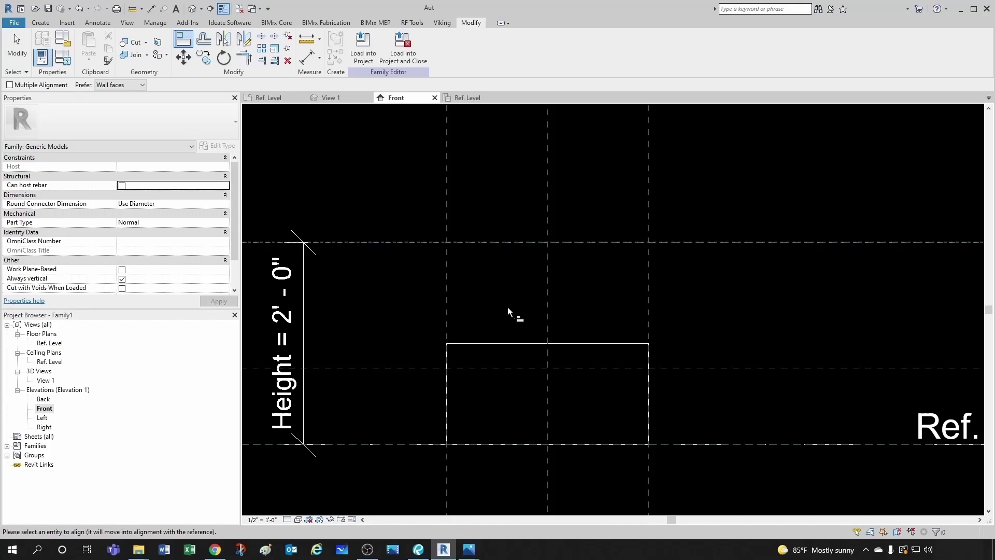
left_click(514, 341)
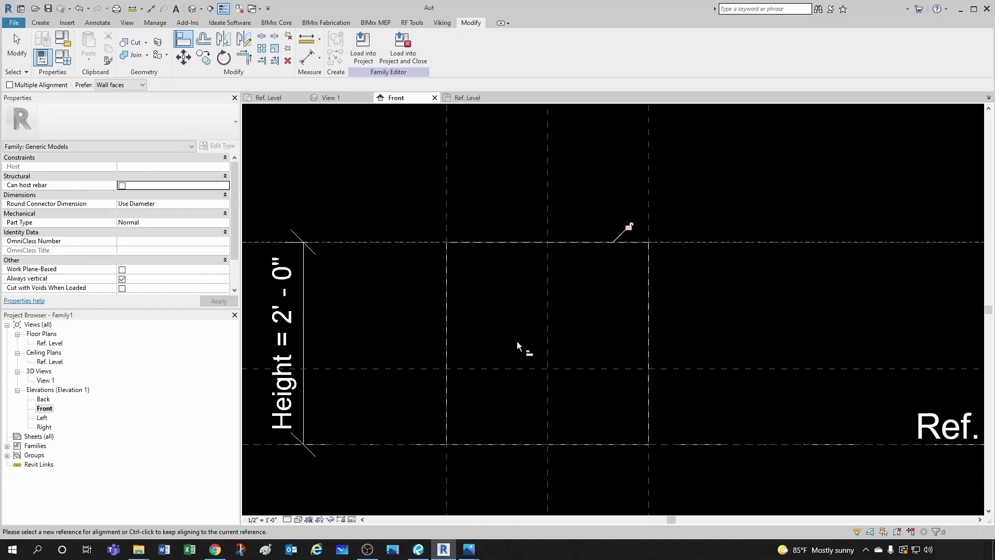
left_click(628, 226)
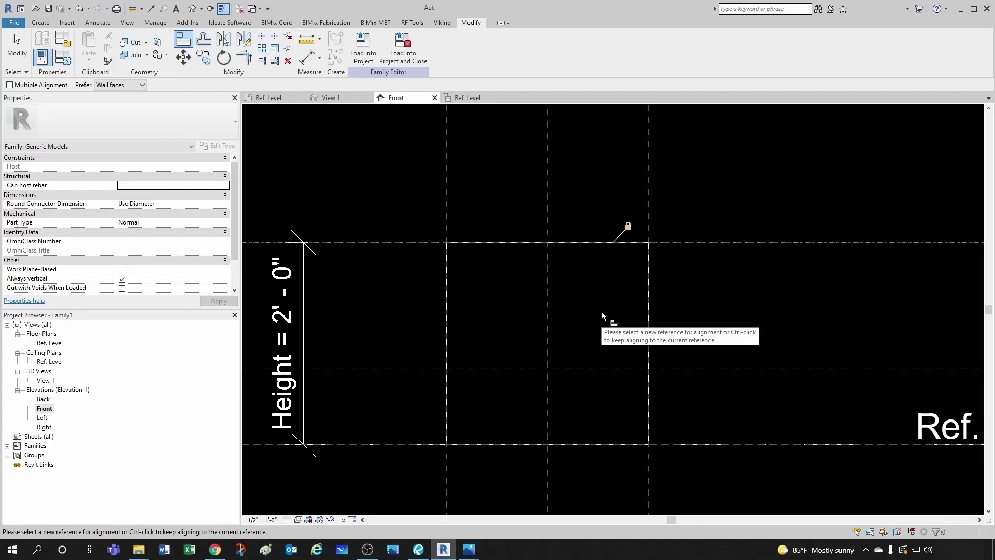
scroll(602, 311, "down", 2)
key("Escape")
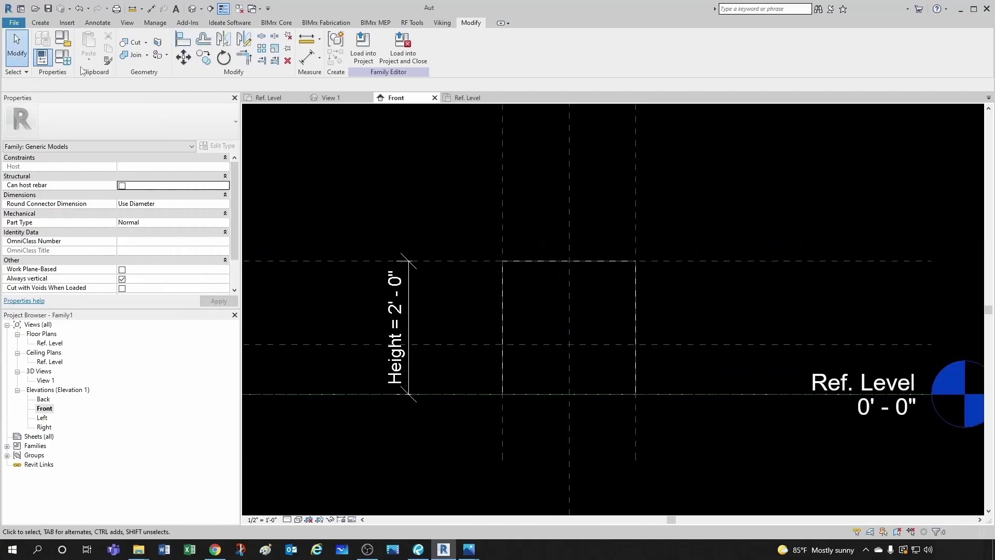
Glance at the type dimensions, then switch to the 3D view of the cube
left_click(63, 56)
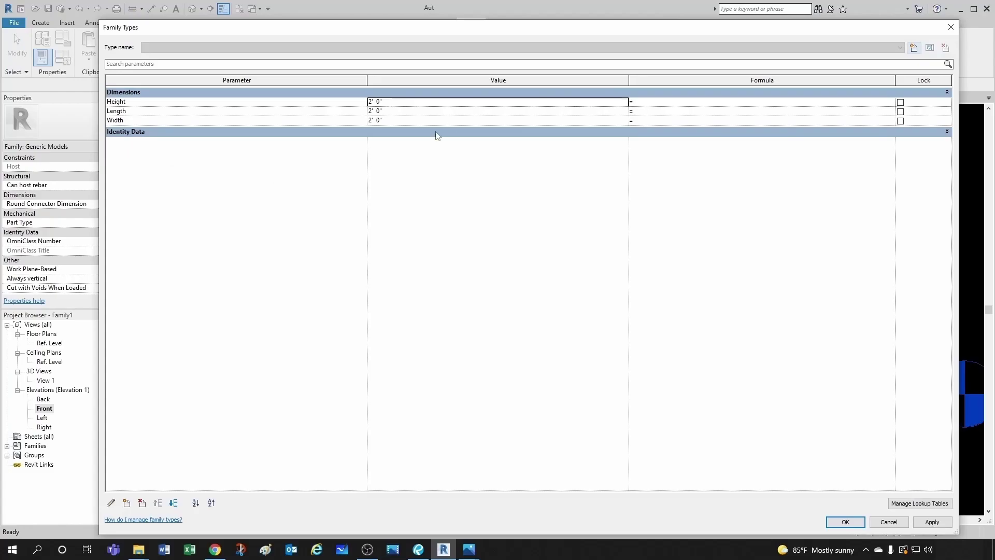
key("Escape")
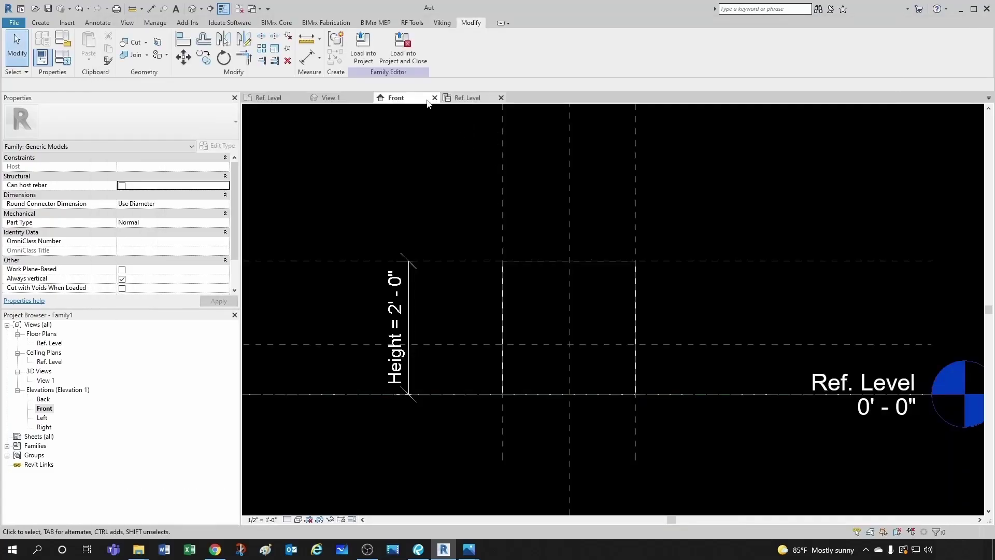
left_click(336, 99)
scroll(440, 317, "down", 3)
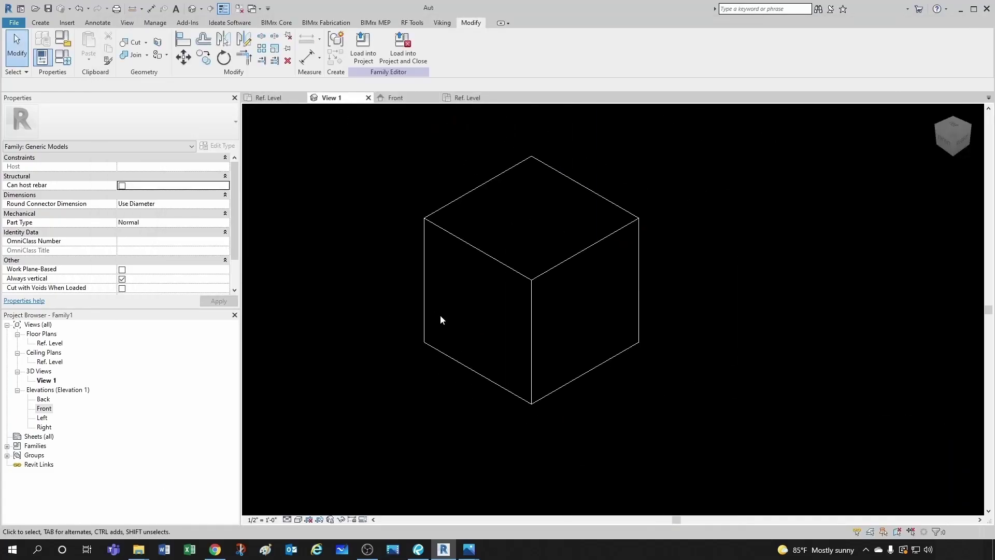
Show the box in Wireframe, orbit to an angled view, and review its type dimensions
middle_click_drag(440, 317, 374, 500)
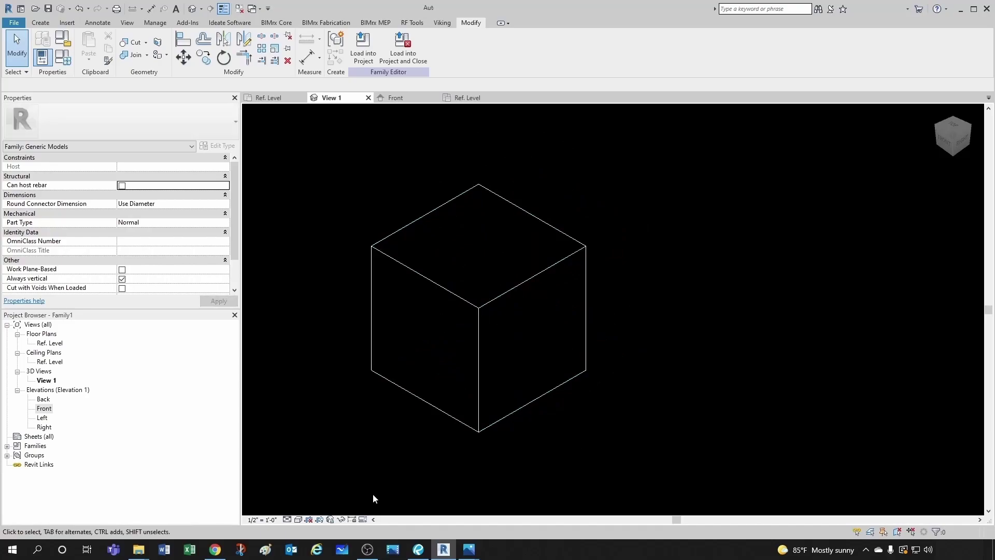
left_click(298, 519)
left_click(330, 456)
scroll(504, 378, "down", 1)
middle_click_drag(504, 378, 515, 347, "shift")
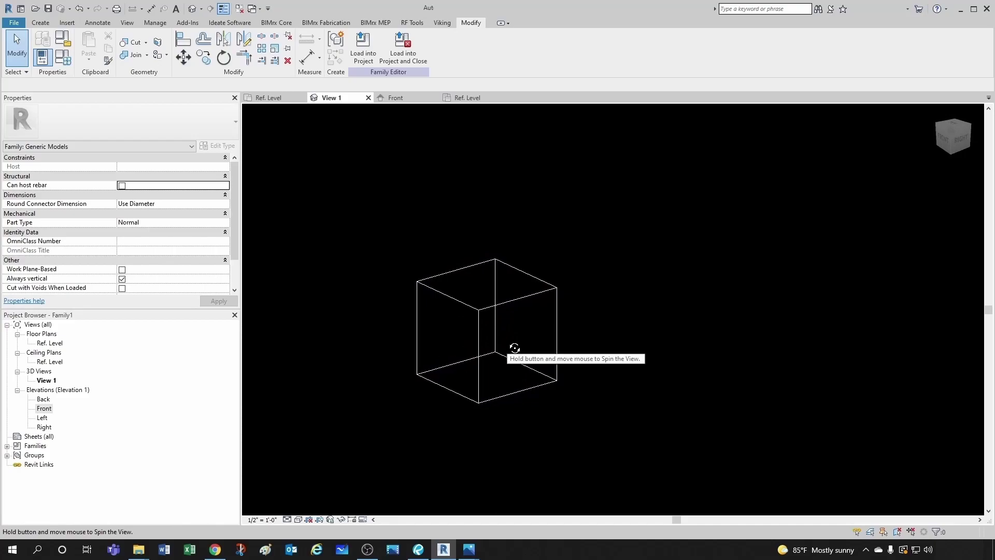
middle_click_drag(506, 393, 555, 389, "shift")
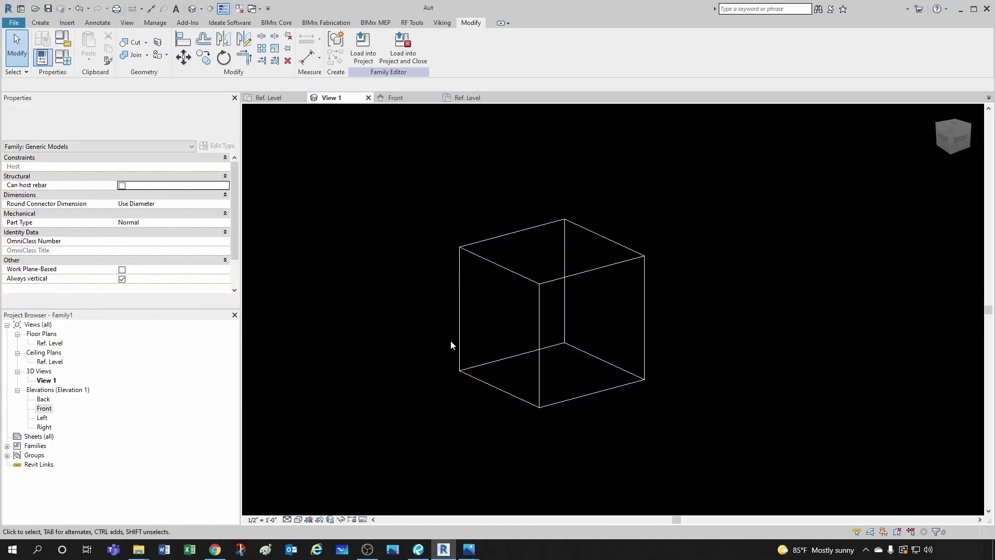
left_click(62, 57)
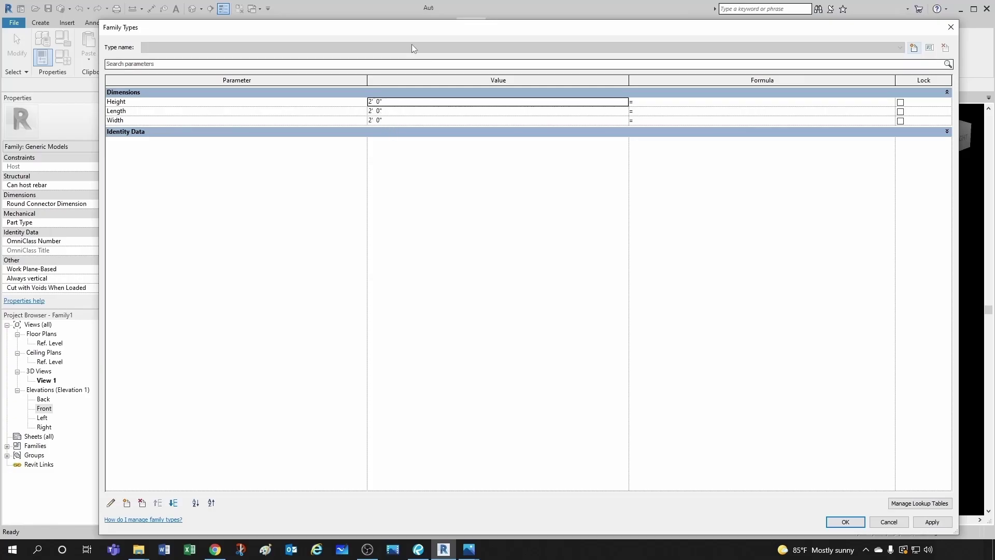
key("Escape")
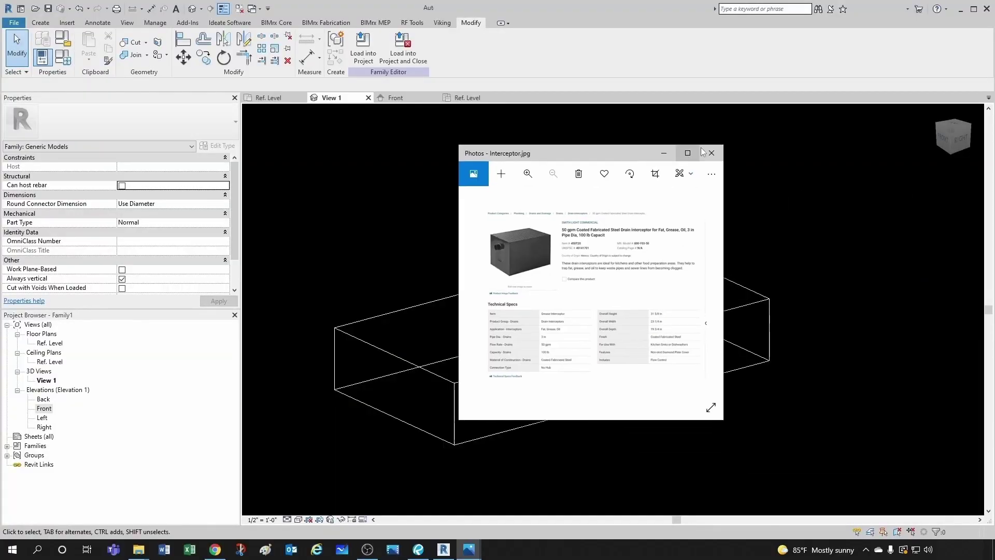
View Interceptor.jpg full screen to read its specs, then return to Revit
double_click(630, 156)
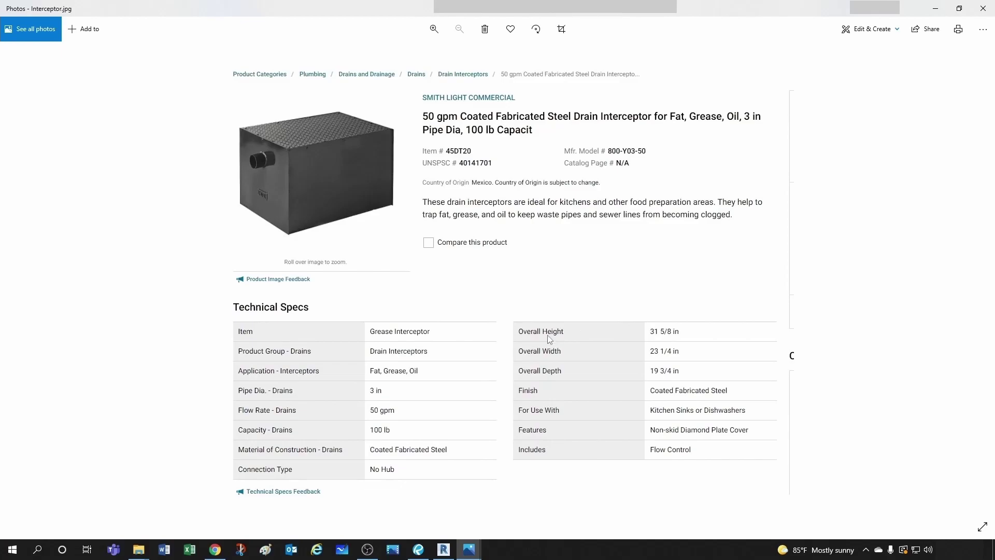
key("super+Down")
key("super+Down")
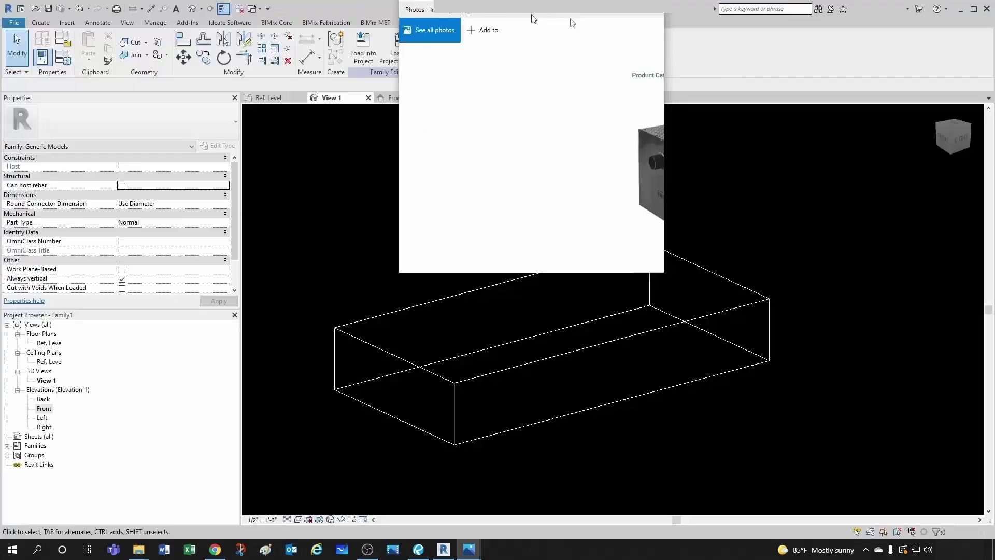
key("alt+Tab")
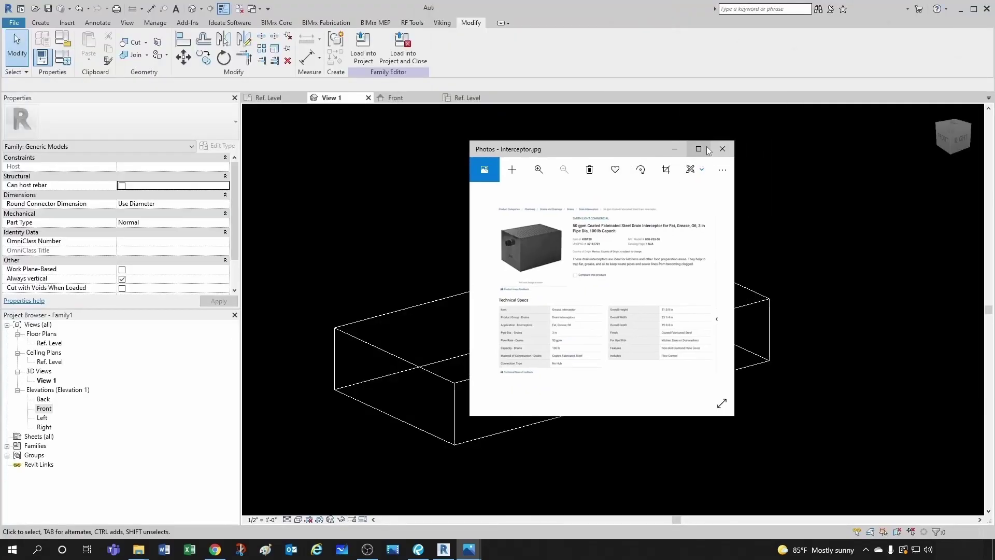
key("super+Up")
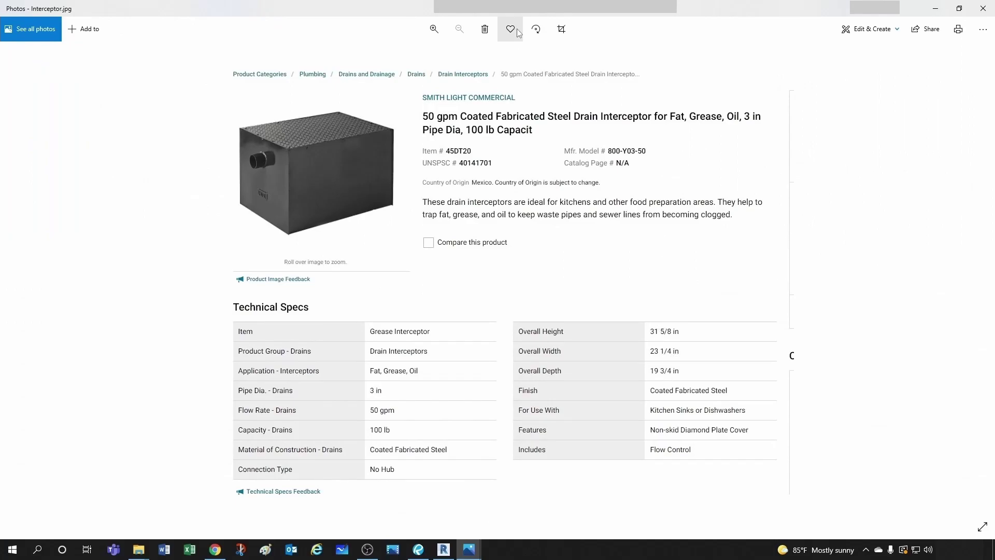
key("super+Down")
key("super+shift+Right")
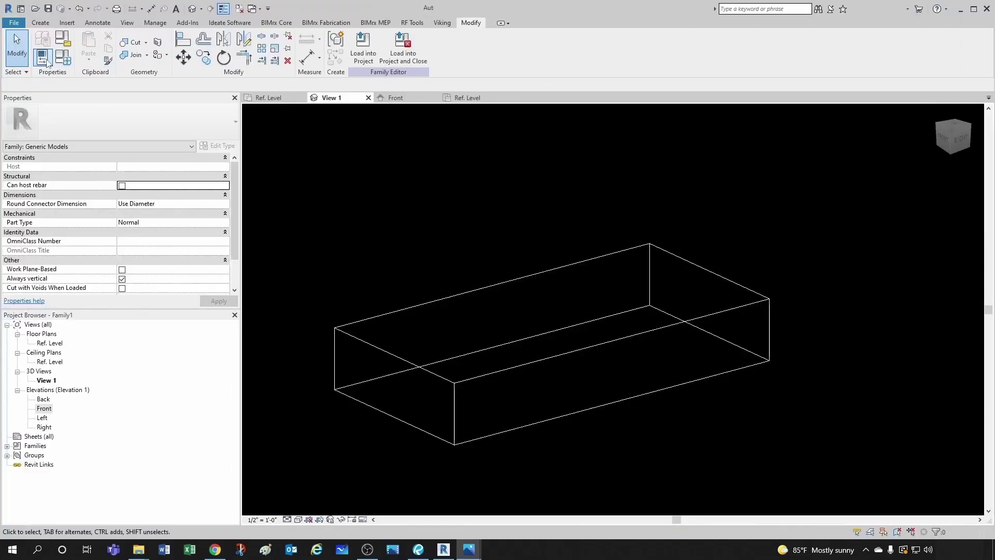
key("alt+Tab")
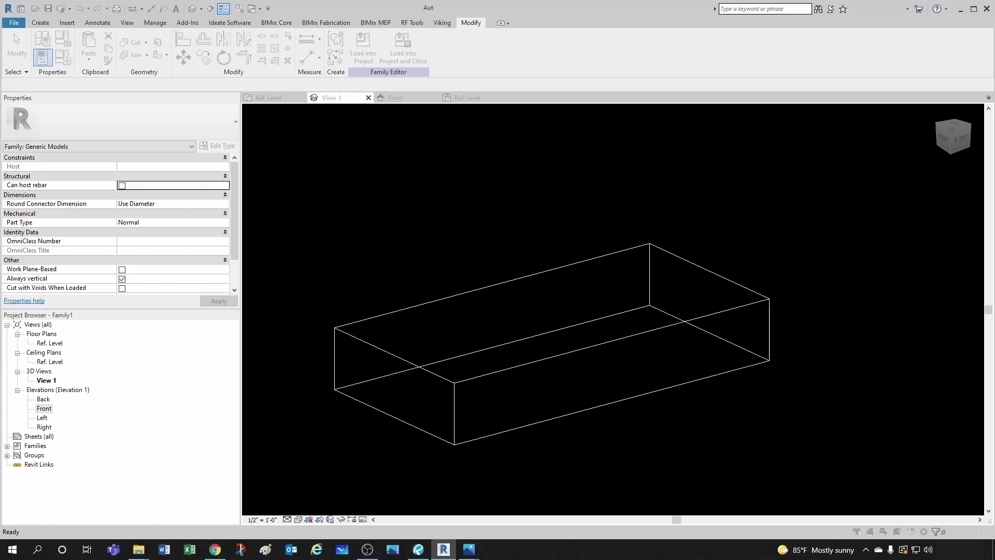
Set the Height to 32" and the Length to 24" in Family Types
left_click(63, 39)
left_click_drag(418, 30, 282, 30)
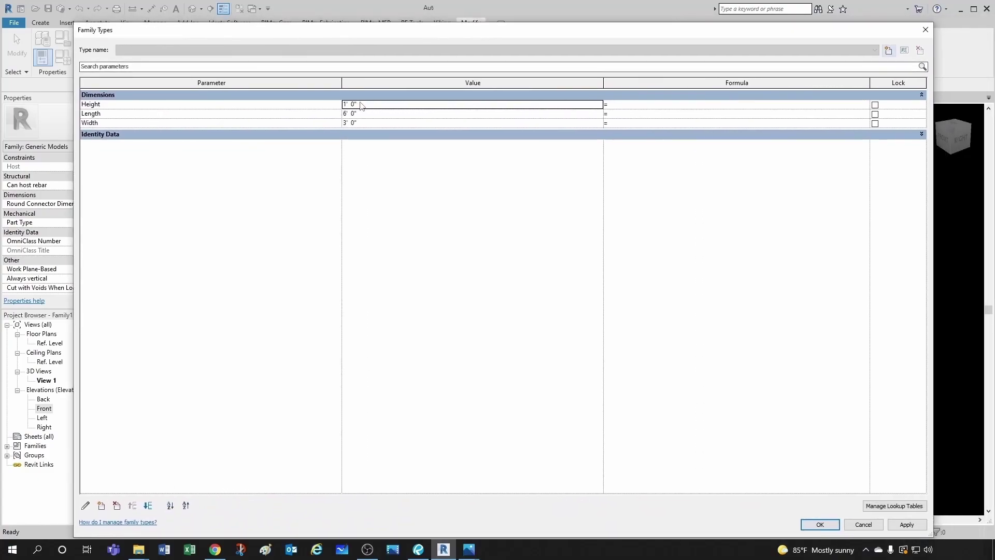
double_click(361, 104)
type("32")
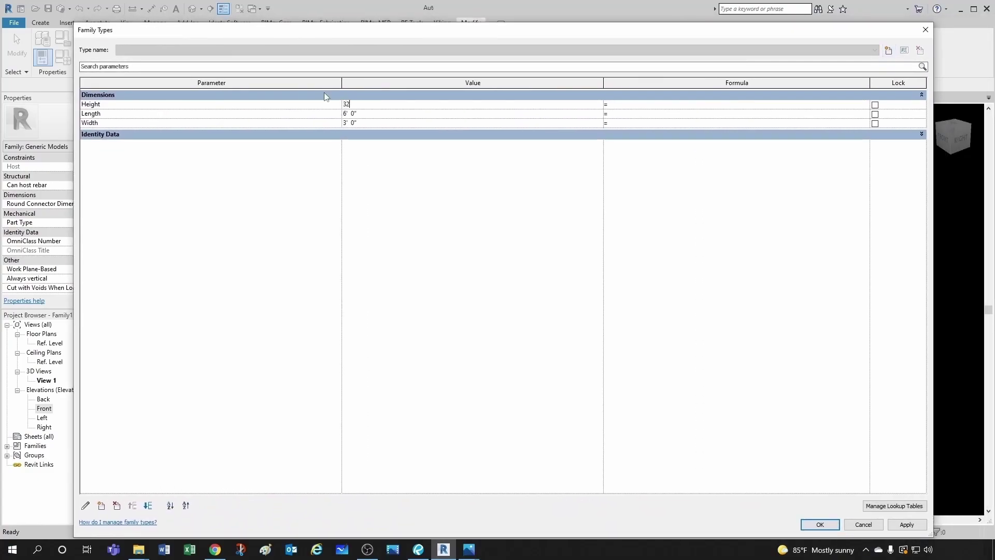
double_click(366, 115)
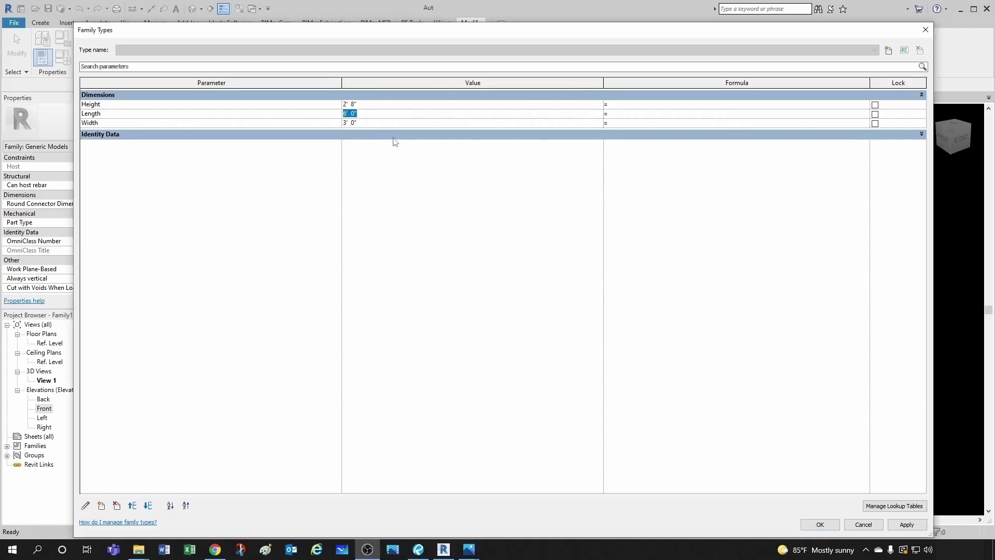
left_click(396, 135)
left_click(361, 113)
double_click(369, 114)
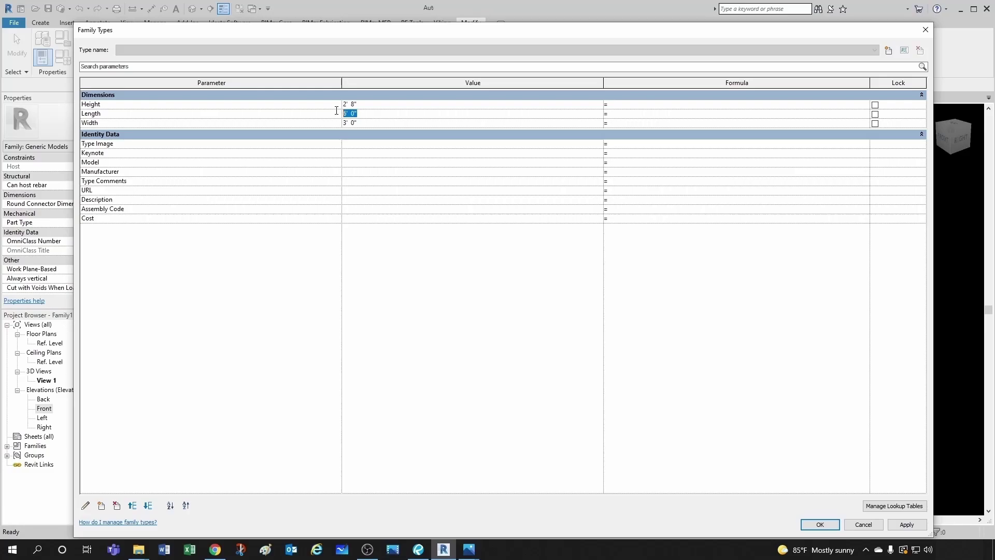
type("24")
Enter 2 for Width, apply the new dimensions, and reposition the view of the resized box
double_click(368, 122)
left_click(368, 123)
left_click_drag(368, 123, 337, 123)
type("2")
left_click(820, 524)
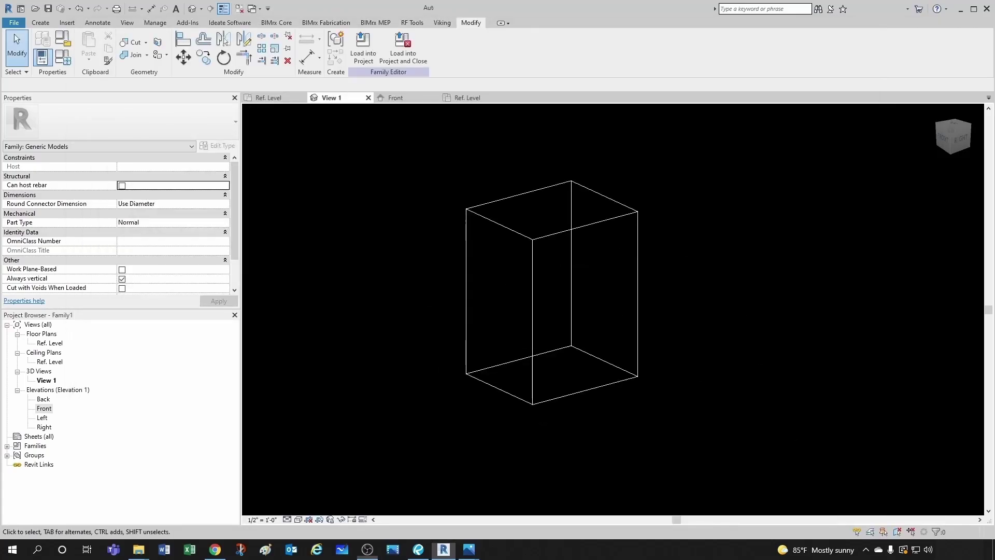
scroll(656, 336, "up", 1)
scroll(548, 303, "down", 1)
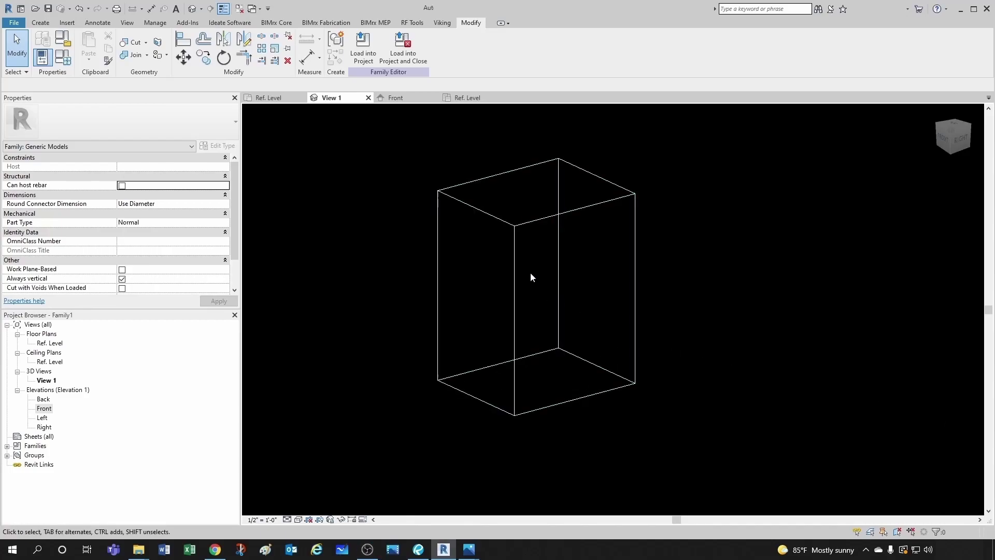
middle_click_drag(530, 272, 492, 274)
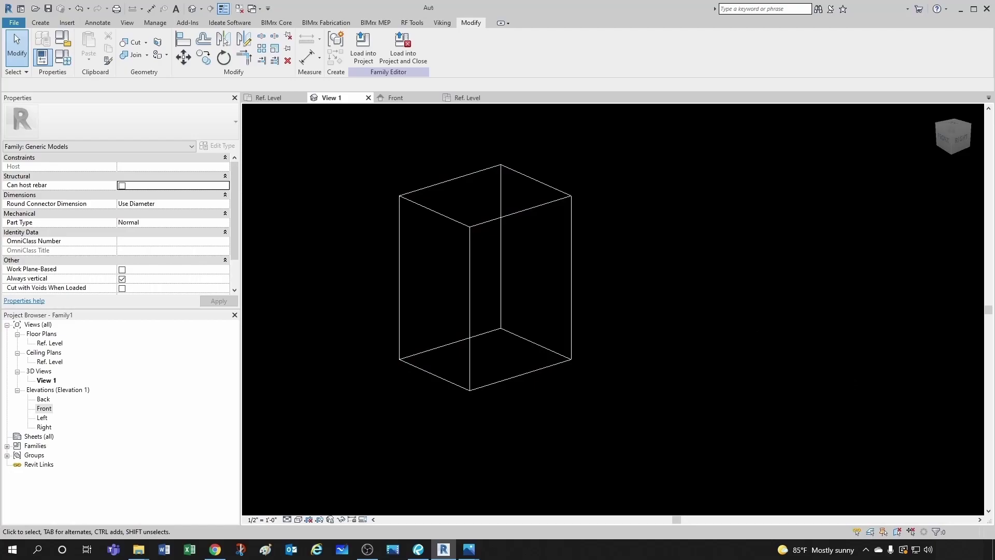
Maximize and restore the interceptor image window, then return to Revit's 3D box view
key("alt+Tab")
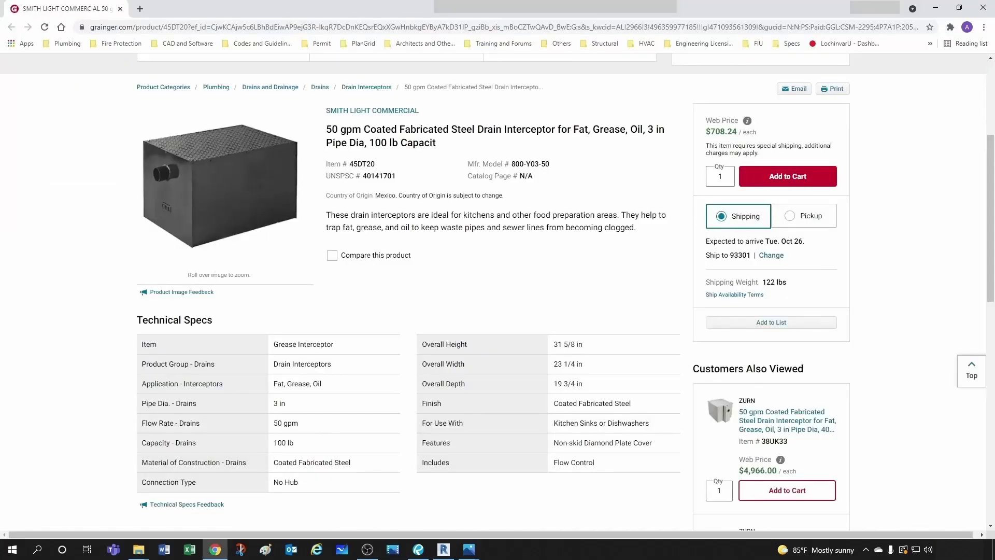
key("alt+Tab")
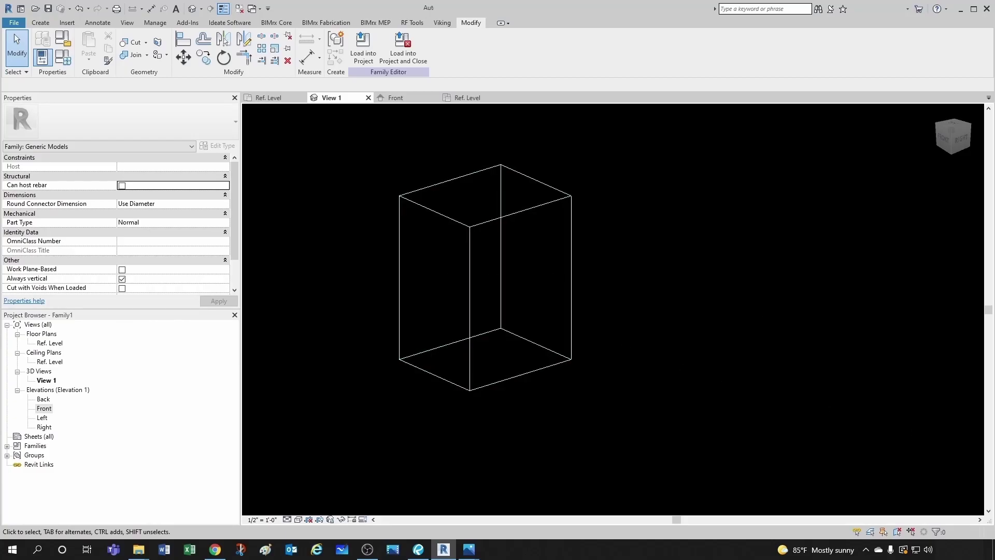
key("alt+Tab")
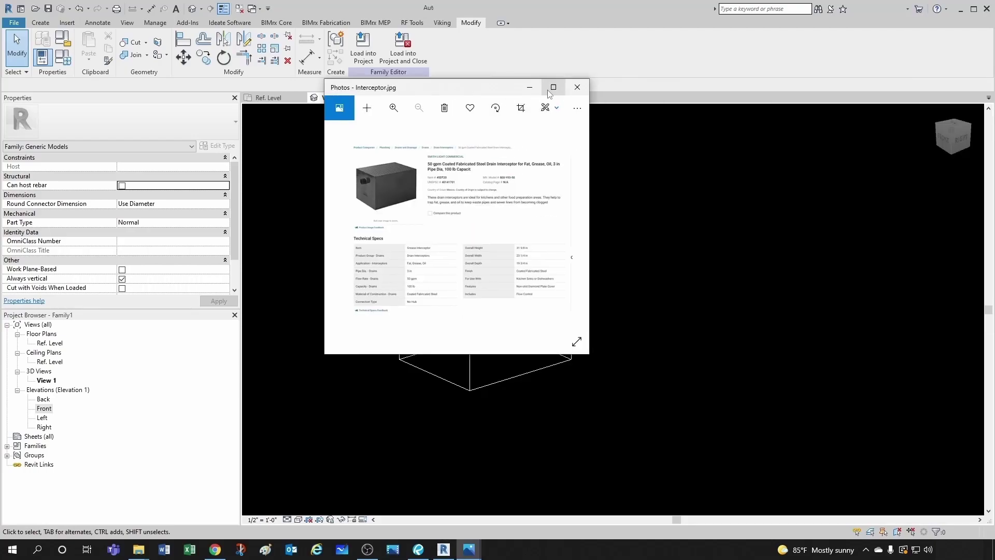
left_click(560, 86)
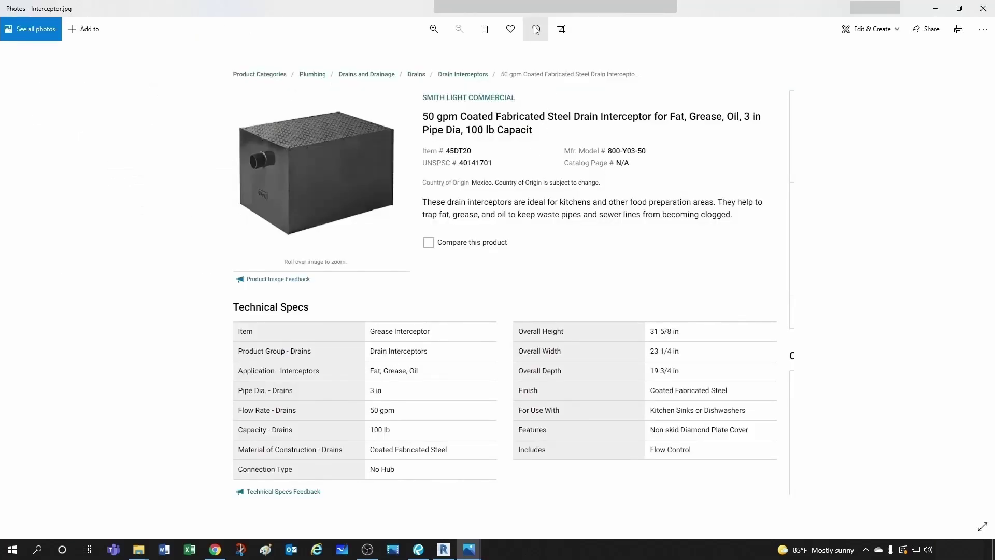
double_click(585, 9)
key("alt+Tab")
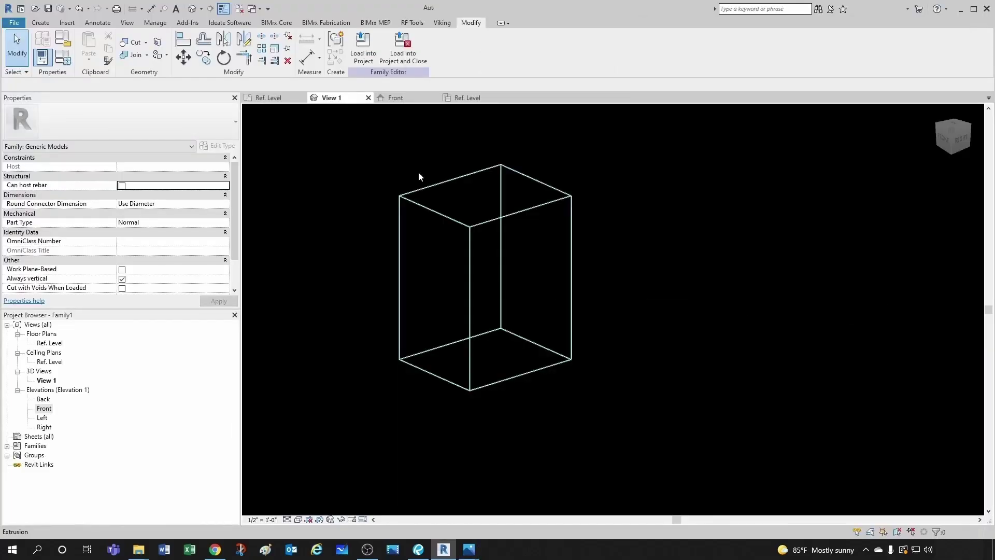
Switch to the Front elevation and centre its reference planes in view
left_click(395, 98)
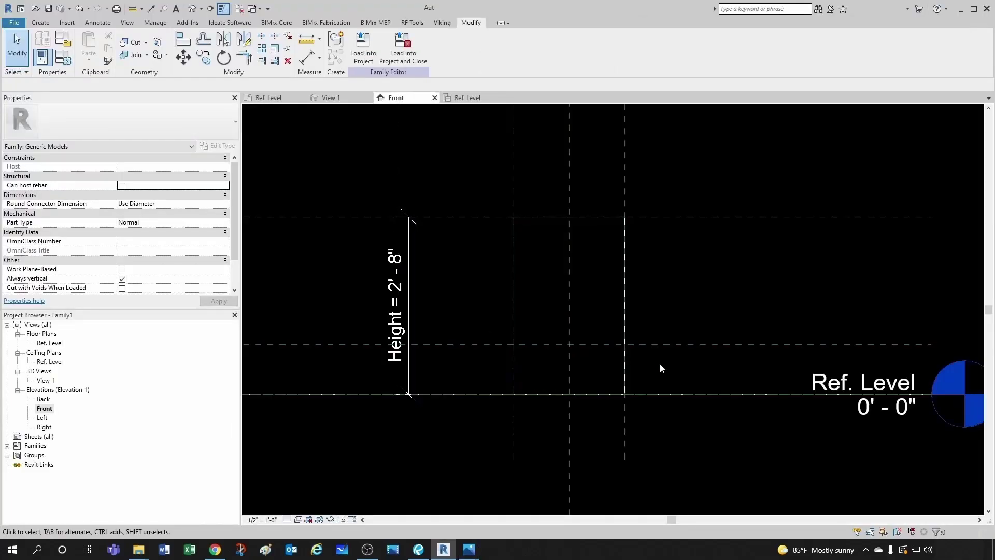
scroll(631, 384, "up", 2)
middle_click_drag(630, 386, 546, 396)
scroll(511, 349, "down", 2)
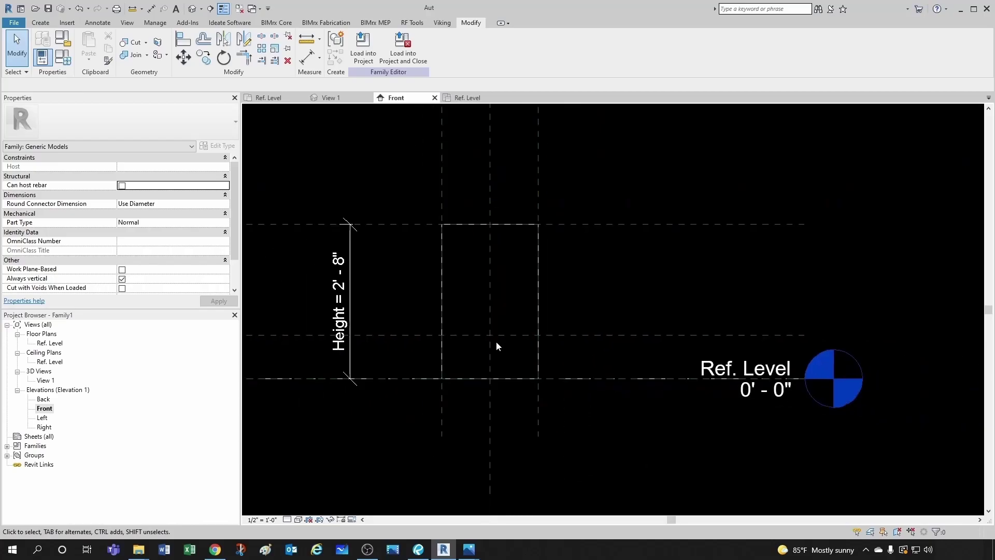
Check that the Inlet-Outlet reference plane sits 0' 9" above the Ref. Level
left_click(403, 336)
scroll(471, 384, "down", 2)
scroll(319, 350, "up", 3)
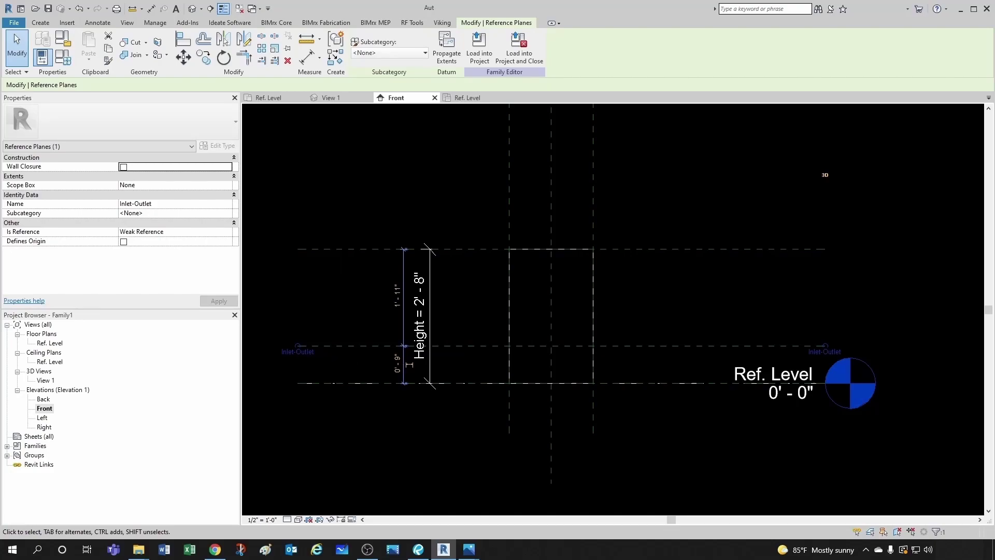
key("Escape")
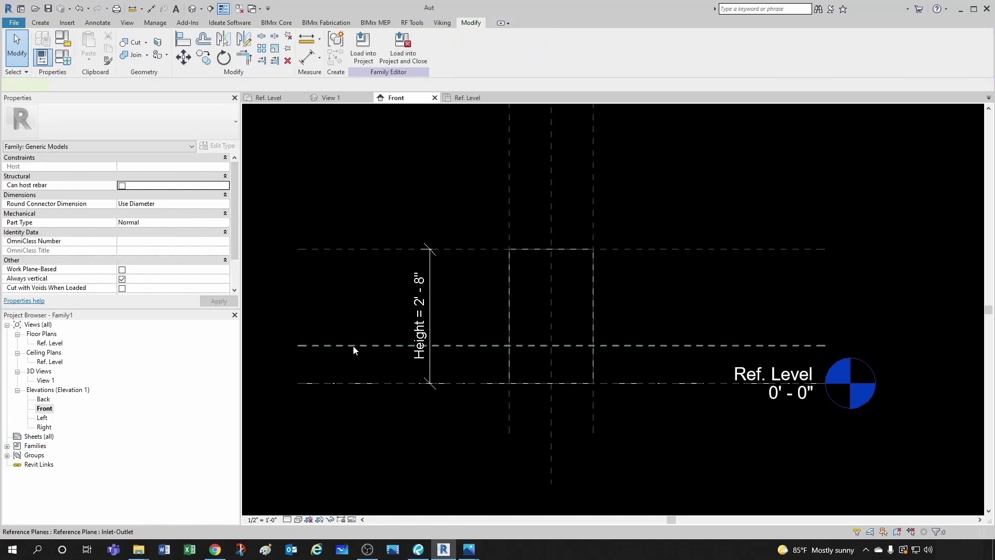
left_click(339, 351)
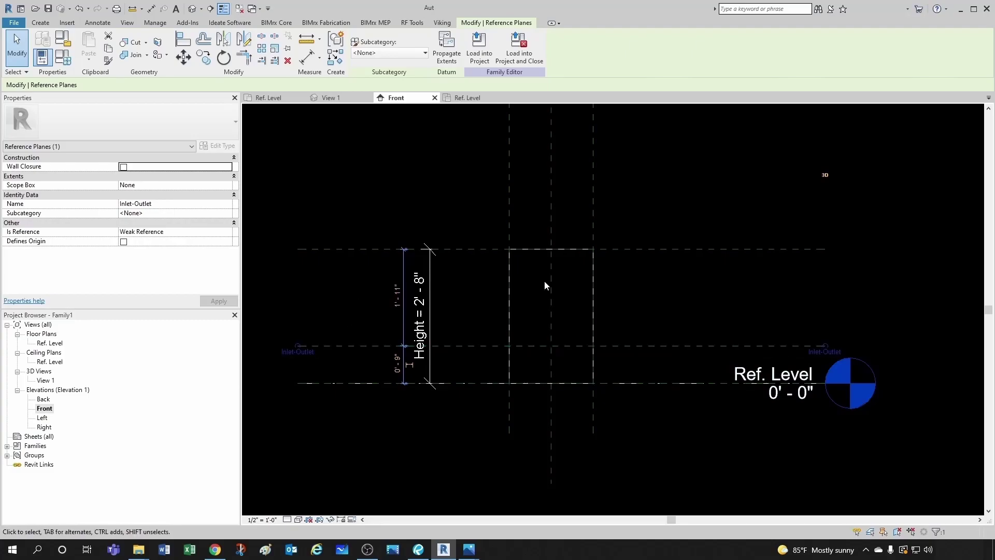
left_click(369, 360)
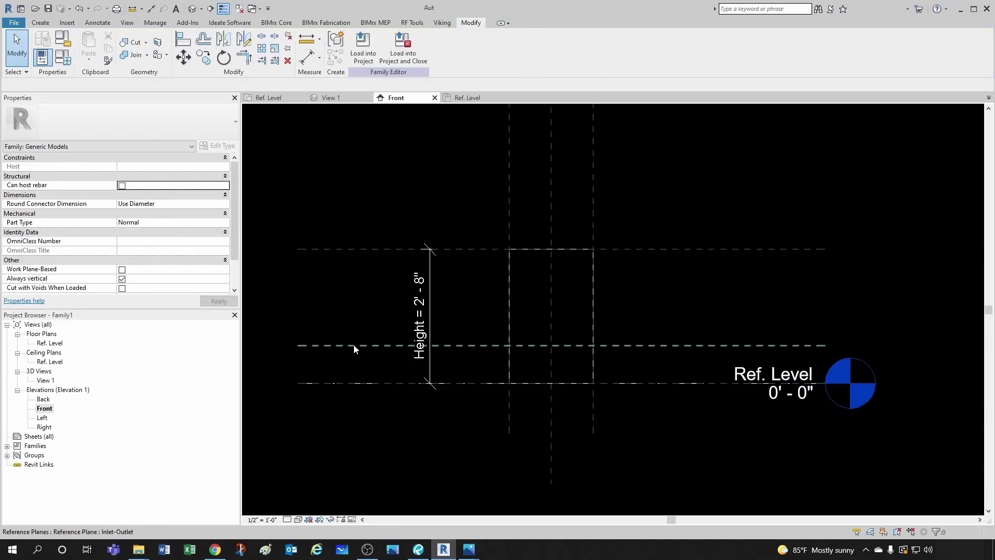
Place a 0' - 9" aligned dimension from the Ref. Level to the Inlet-Outlet plane
left_click(304, 61)
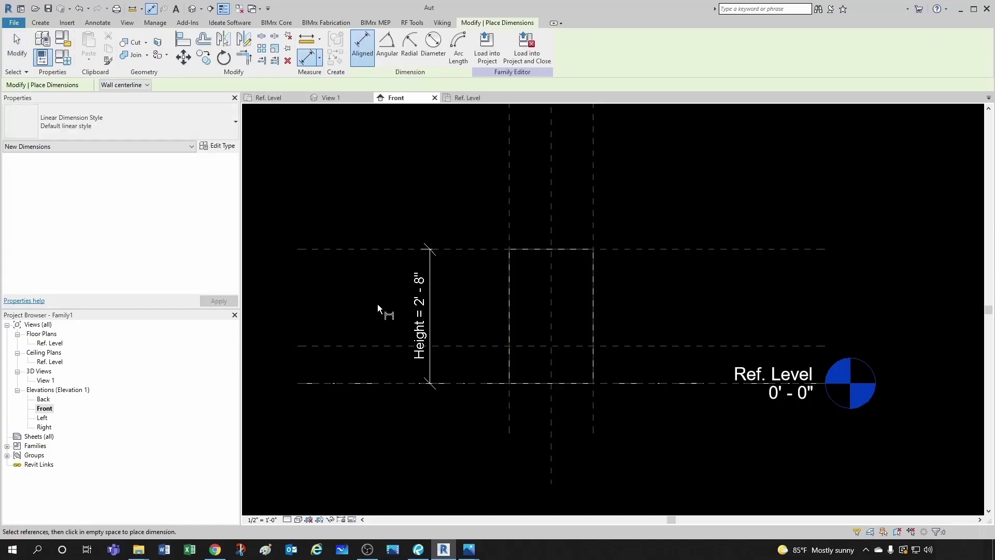
scroll(371, 383, "up", 1)
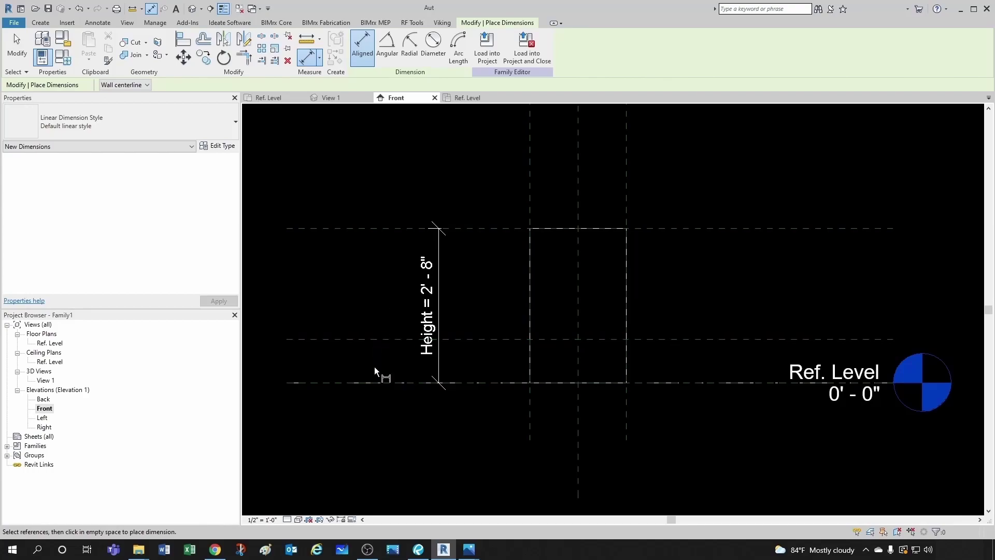
key("Escape")
key("Escape")
key("d")
key("i")
left_click(379, 381)
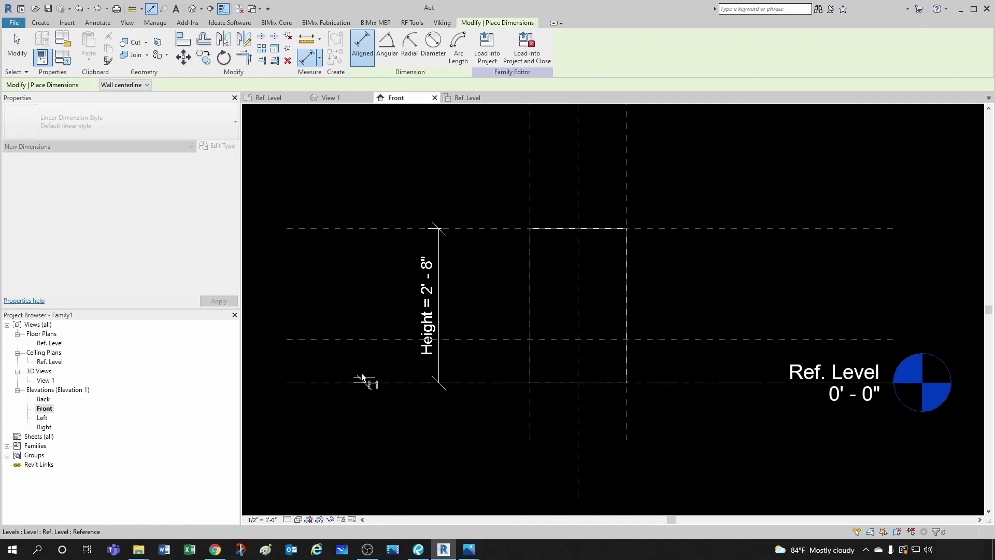
left_click(366, 340)
left_click(359, 297)
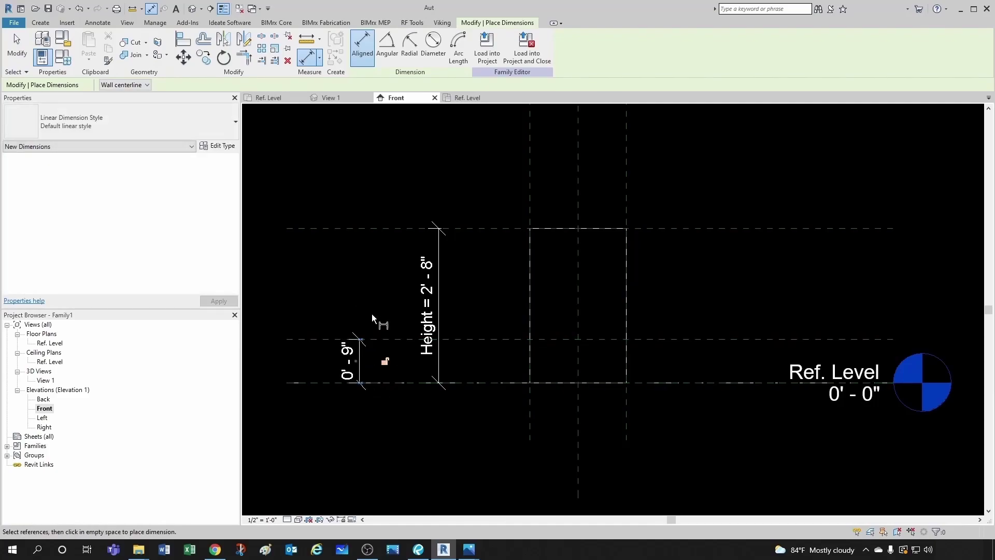
key("Escape")
key("Escape")
Label that dimension with a new type parameter named Outlet Elev
left_click(361, 359)
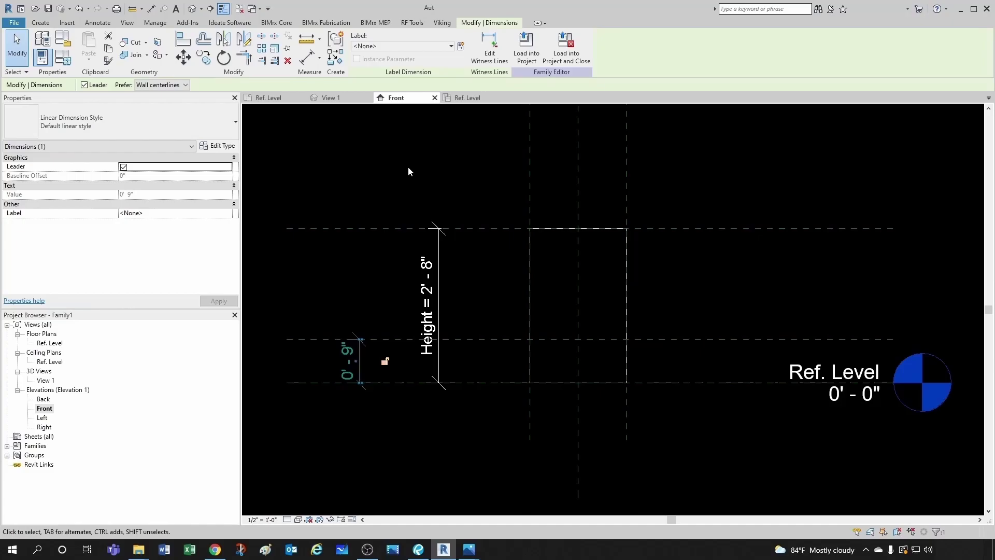
left_click(461, 45)
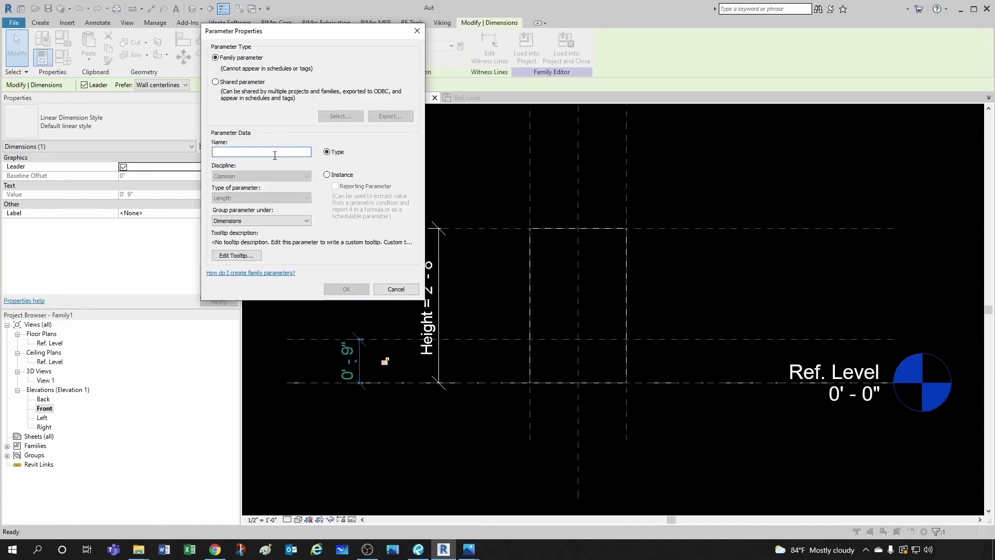
type("O")
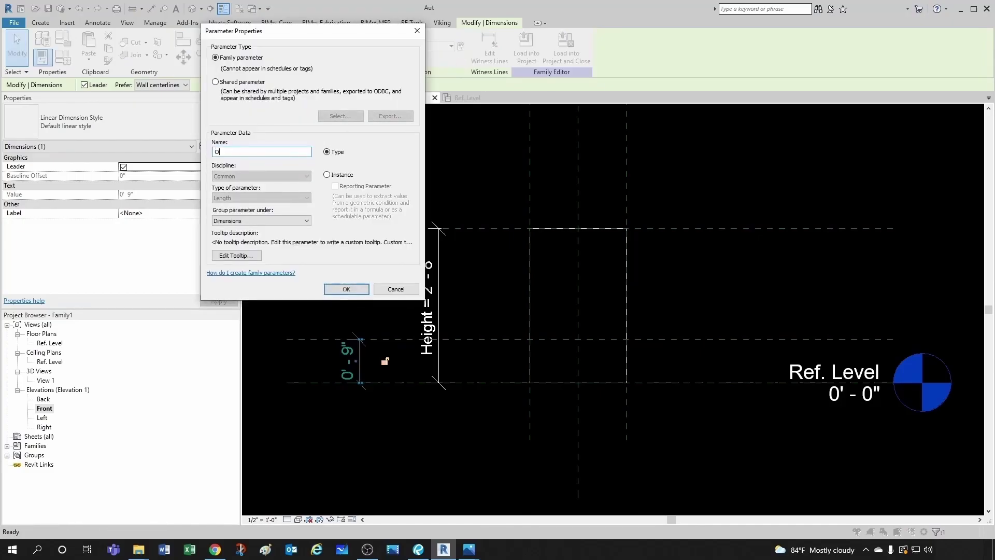
type("utlet Elev")
left_click(346, 289)
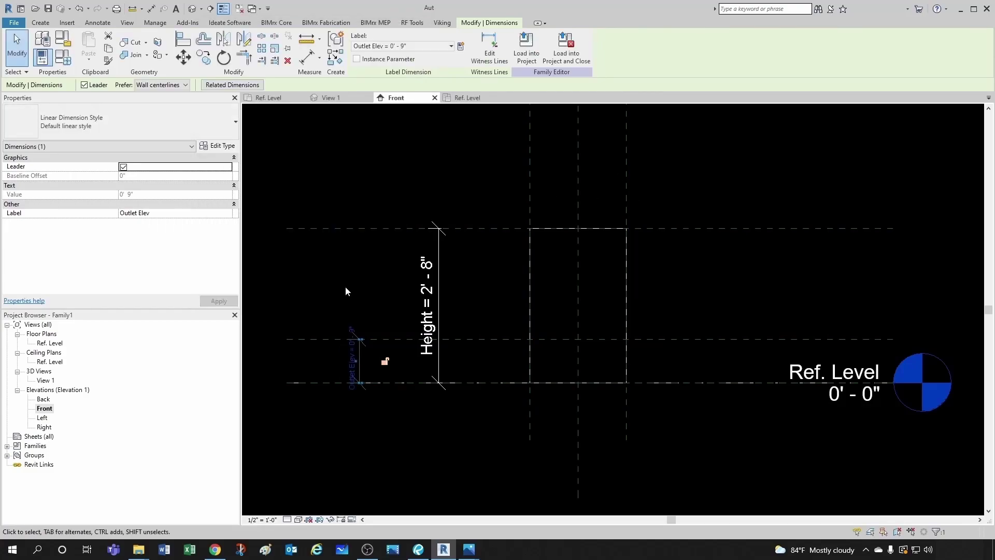
left_click(386, 304)
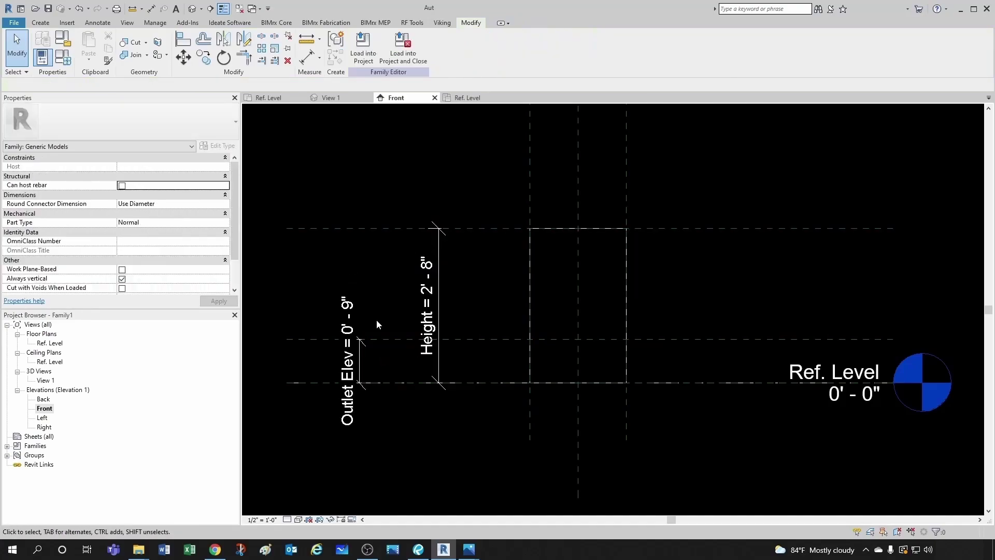
In Family Types, give Outlet Elev the formula 0.75 * Height so it reads 2' - 0"
left_click(63, 57)
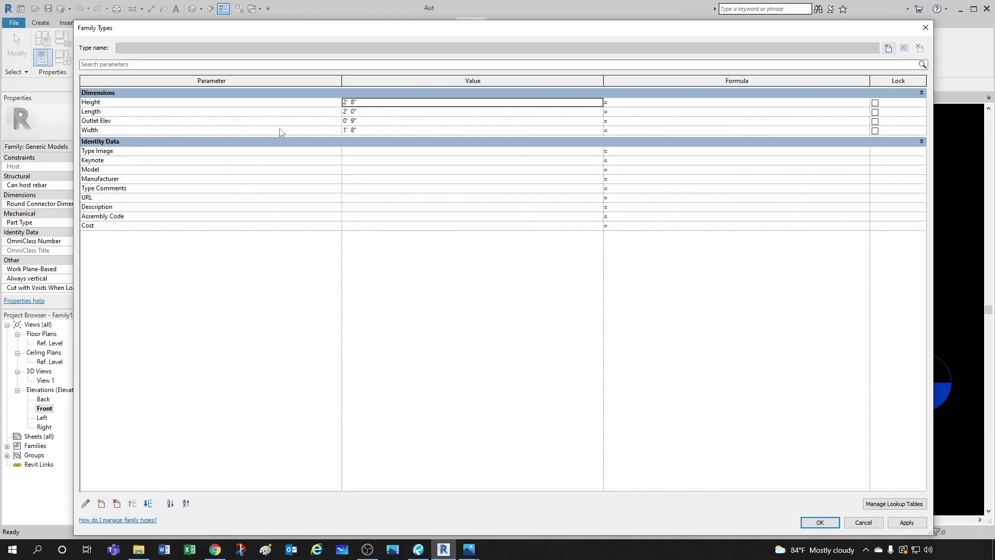
left_click(383, 123)
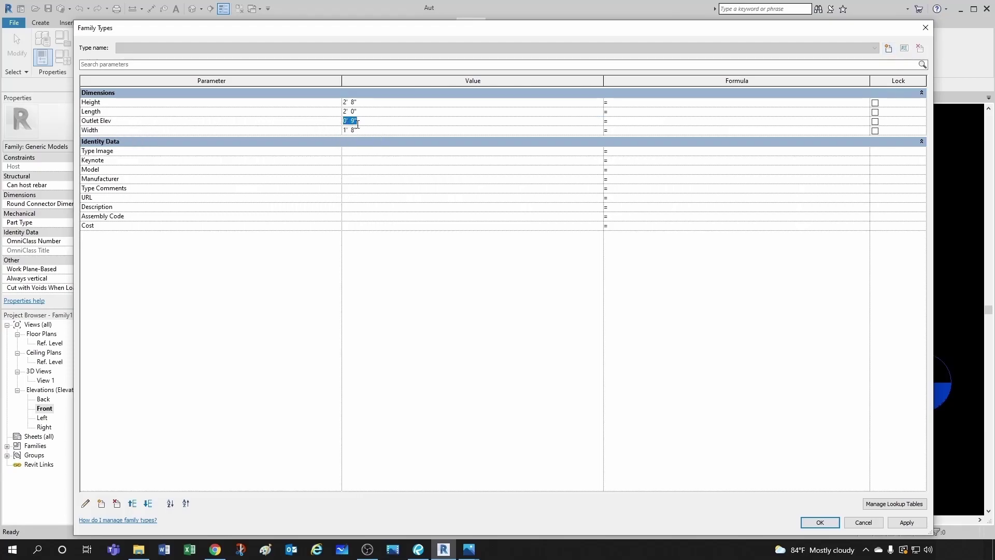
left_click(625, 119)
type("Height")
left_click(820, 522)
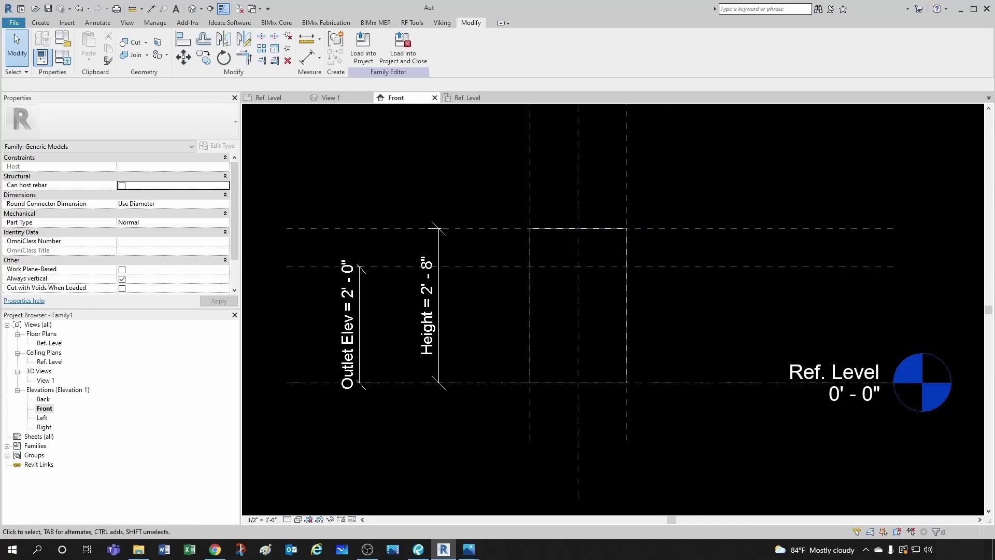
Create the default {3D} view with the 3D shortcut, then go back to the Front elevation
key("3")
key("d")
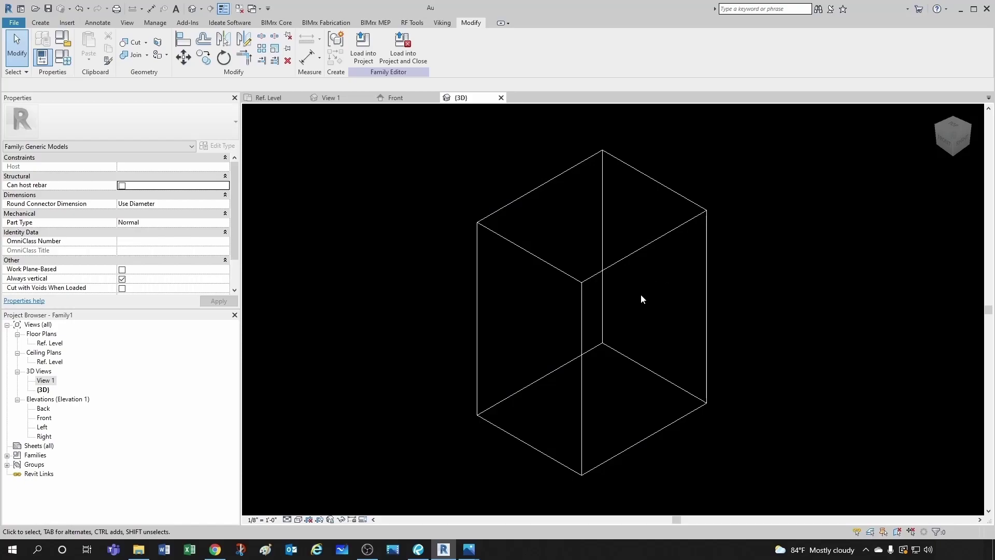
left_click(395, 97)
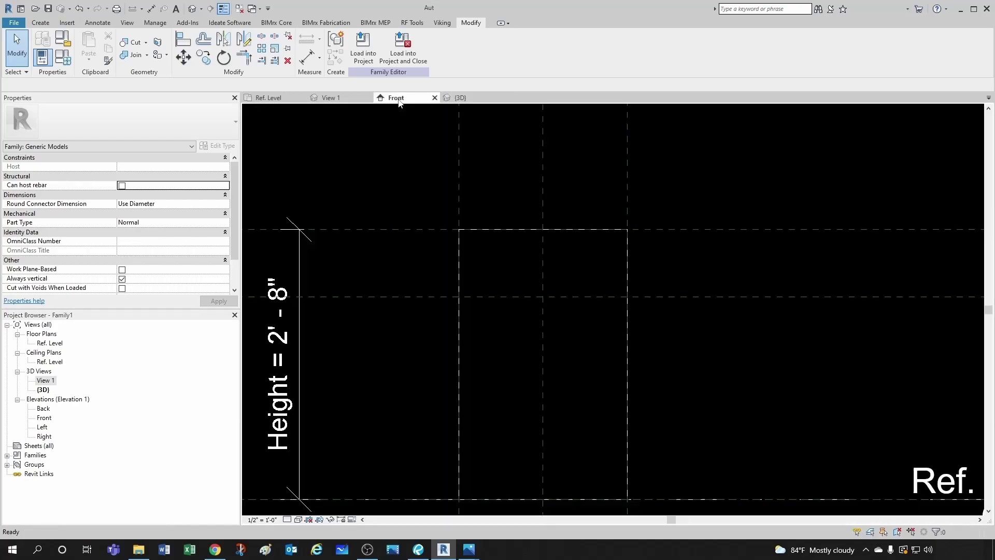
middle_click_drag(400, 179, 583, 349)
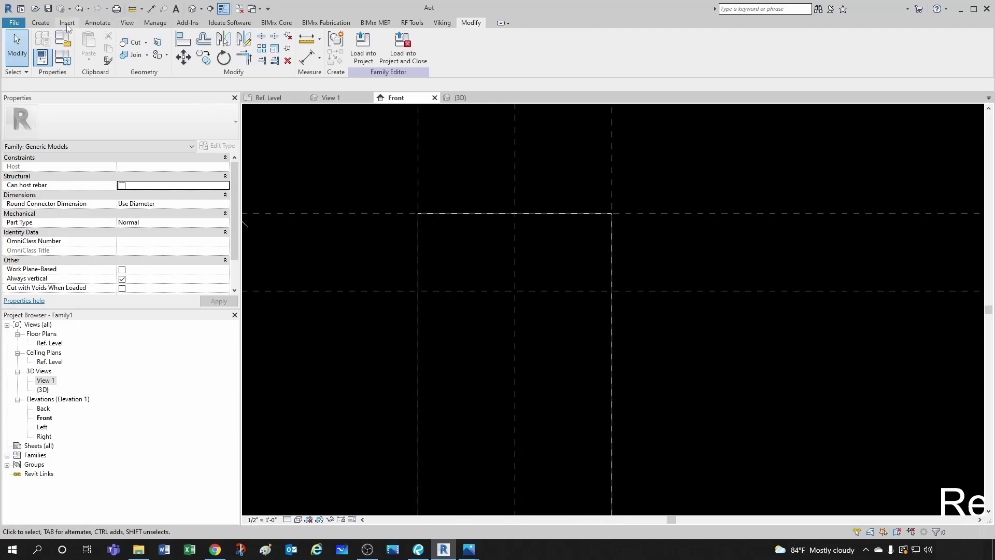
Start an extrusion sketch using the Circle tool with a fixed 1.5" radius
left_click(41, 22)
left_click(99, 55)
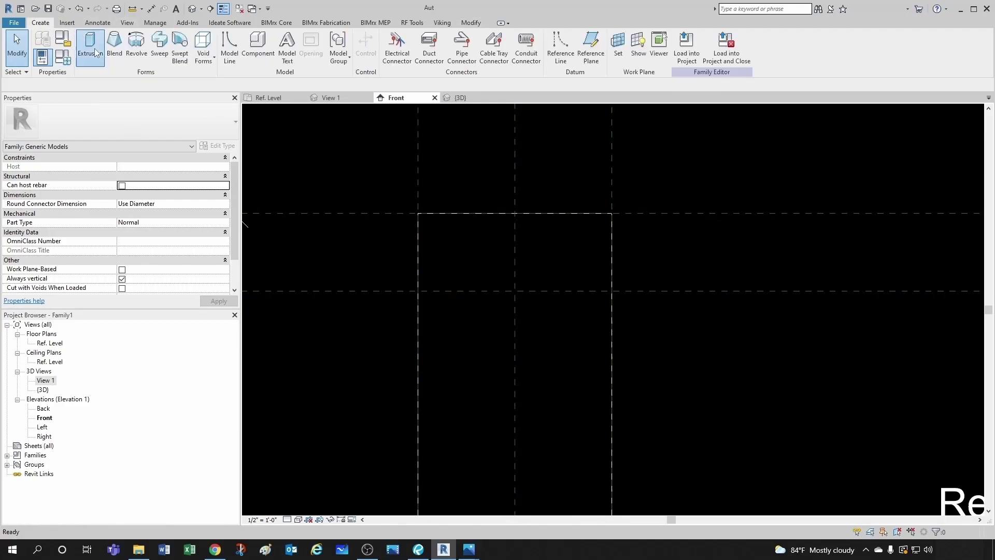
left_click(515, 213)
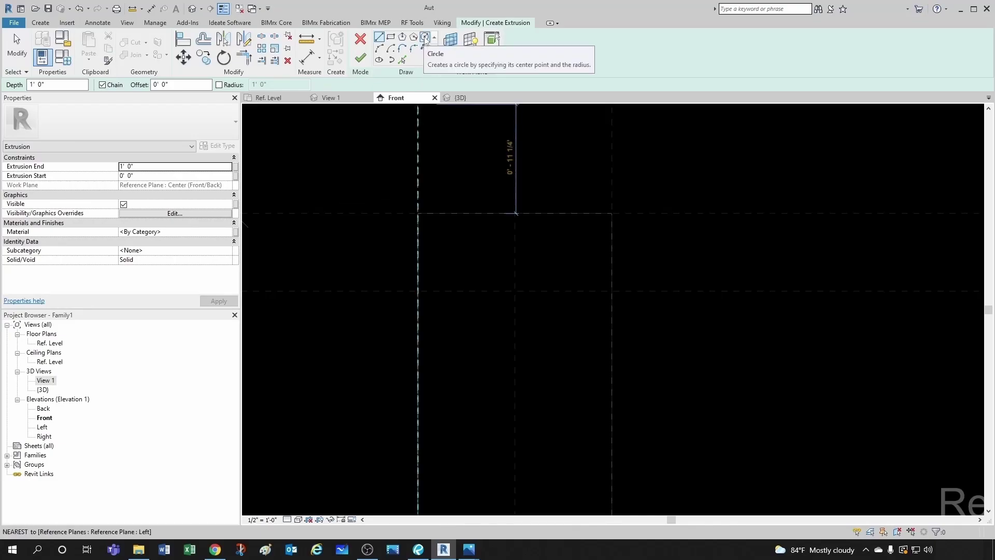
left_click(425, 38)
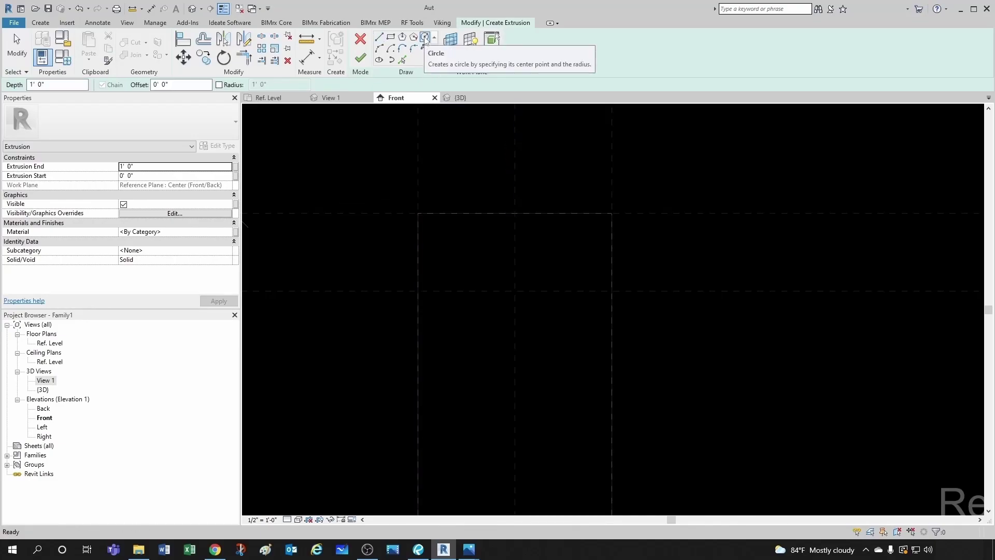
left_click(218, 84)
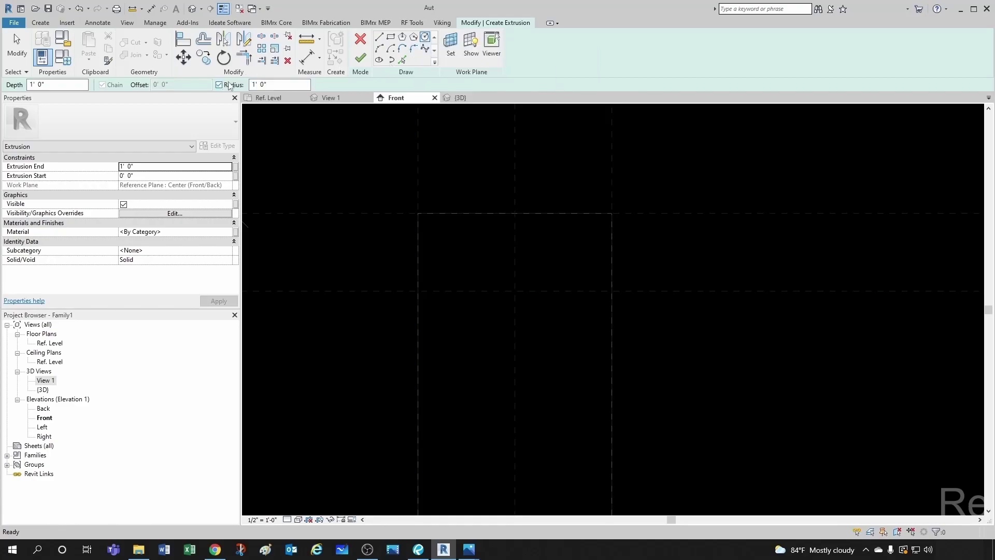
left_click(284, 86)
left_click_drag(284, 86, 246, 85)
type("1.5\"")
Set the sketch's work plane to Reference Plane : Front
left_click(451, 49)
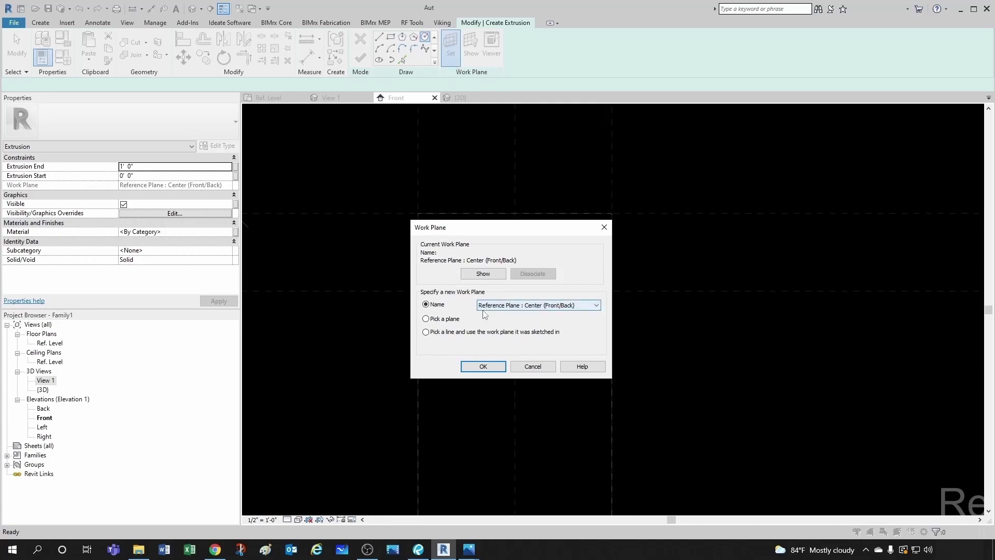
left_click(559, 306)
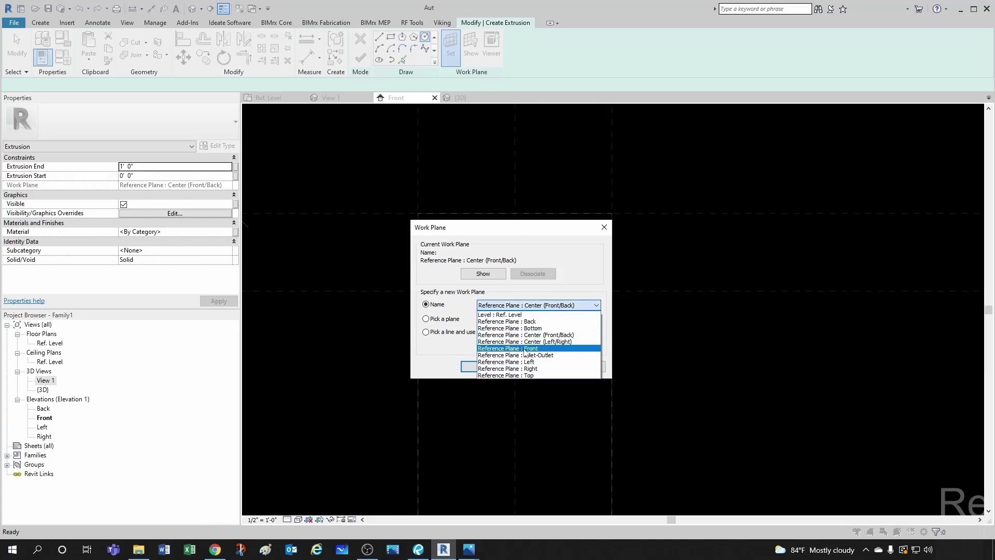
left_click(525, 348)
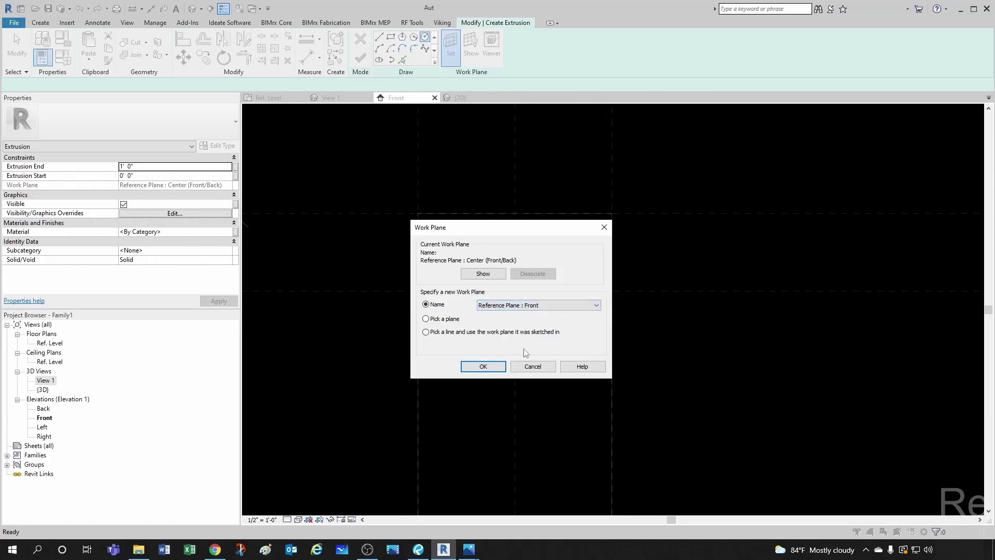
left_click(489, 366)
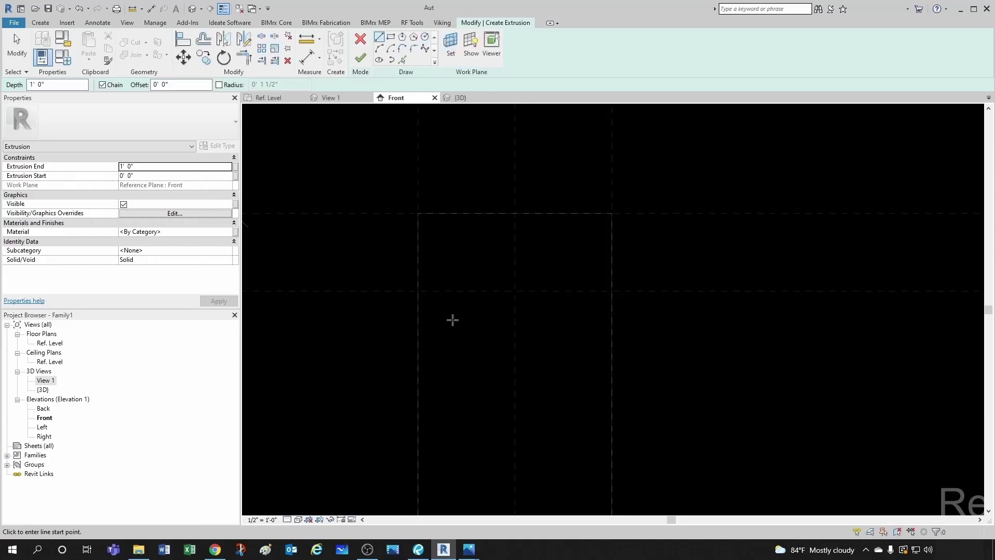
Draw a 1 1/2" radius circle centred on the reference-plane intersection
scroll(515, 297, "up", 2)
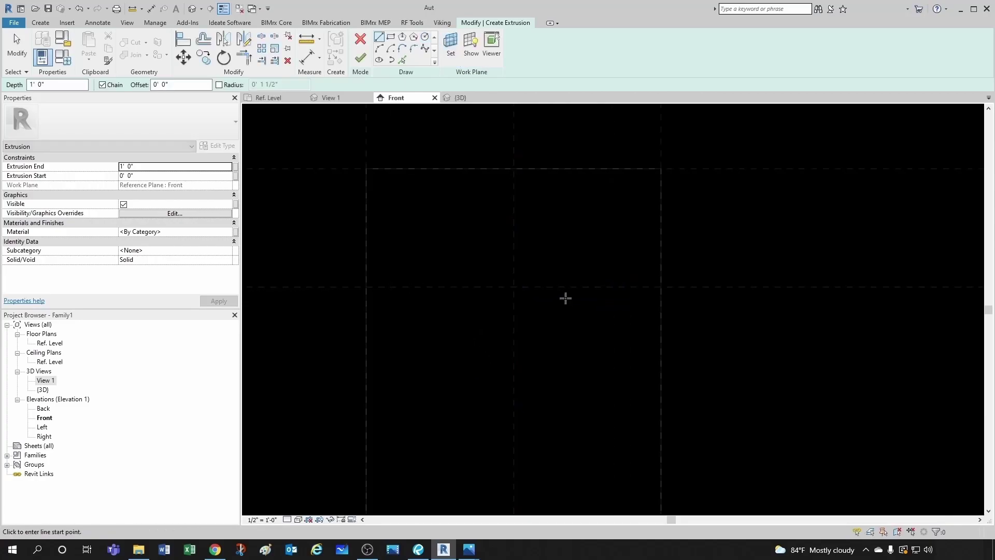
left_click(425, 36)
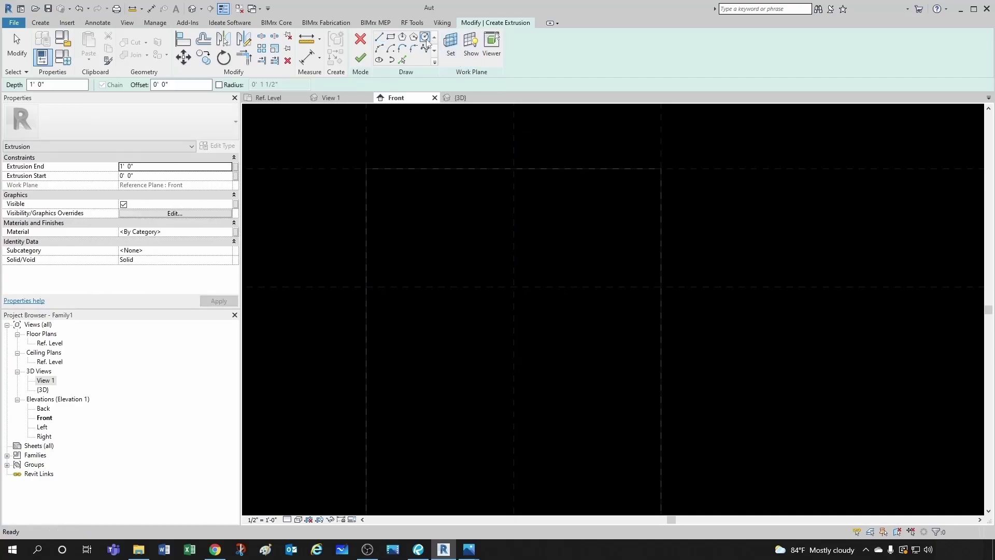
left_click(219, 84)
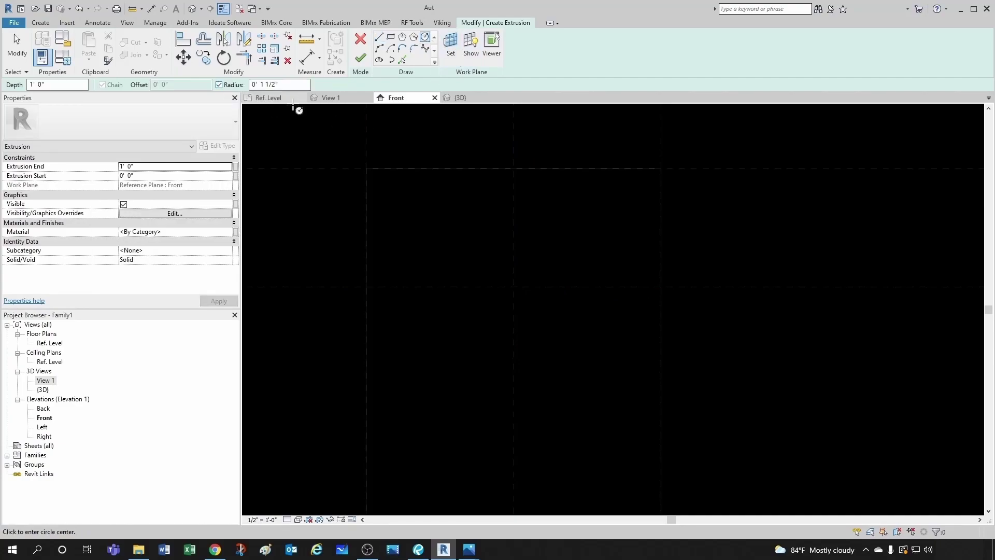
left_click(515, 285)
key("Escape")
key("Escape")
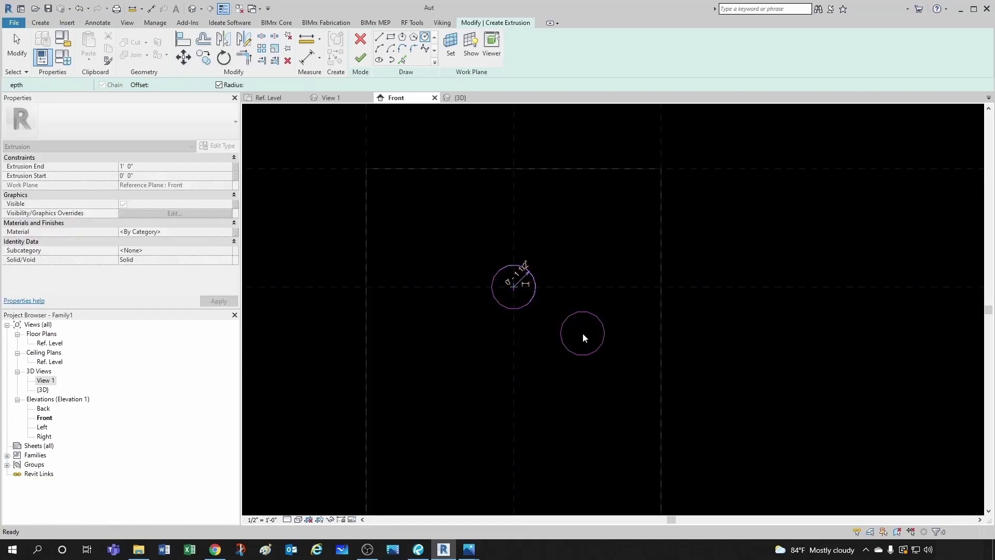
Turn on Center Mark Visible for the sketched circle
left_click(530, 303)
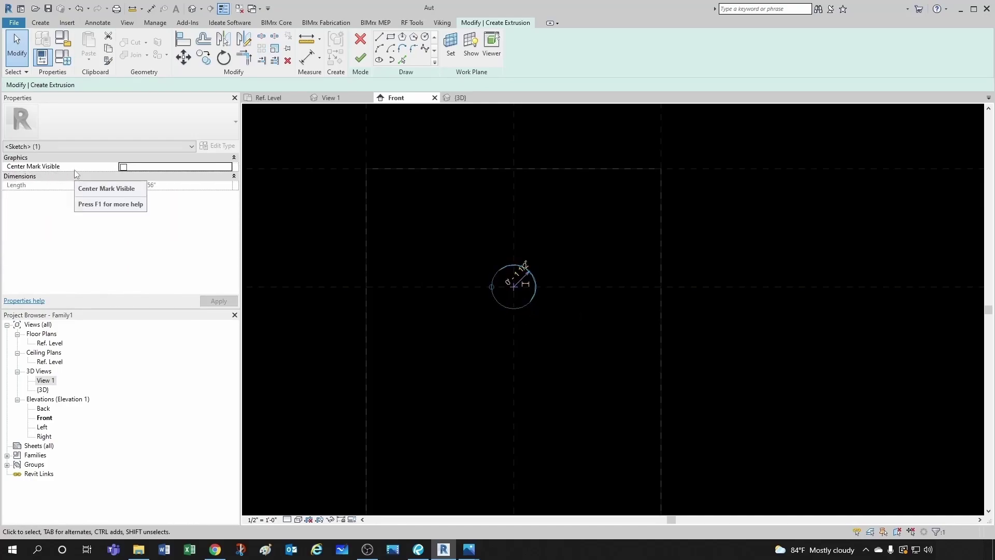
left_click(604, 347)
scroll(548, 328, "up", 1)
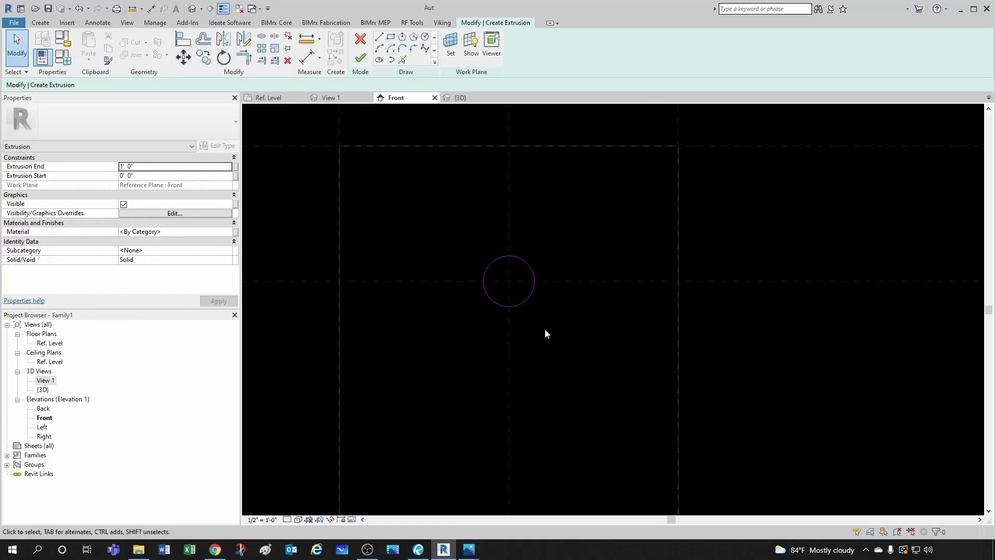
left_click(526, 300)
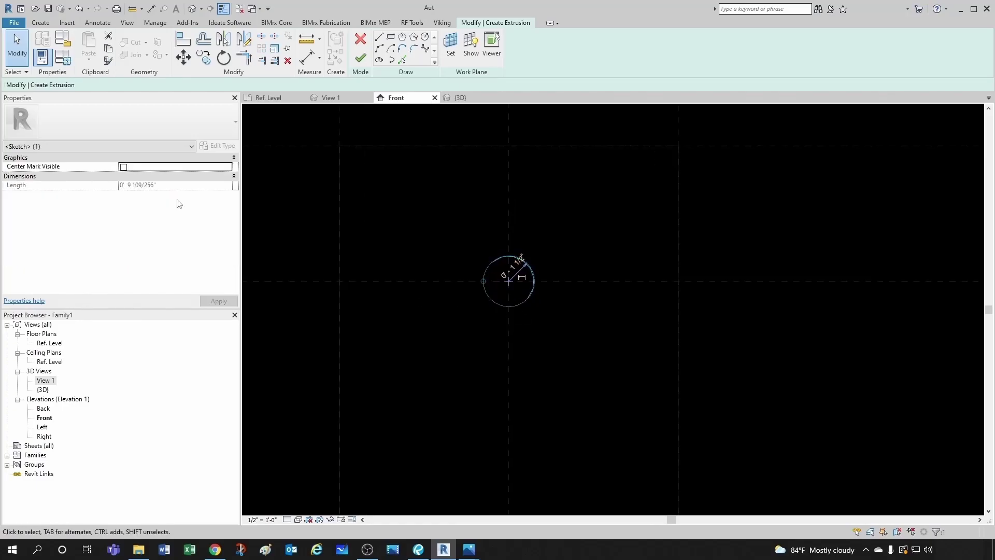
left_click(124, 167)
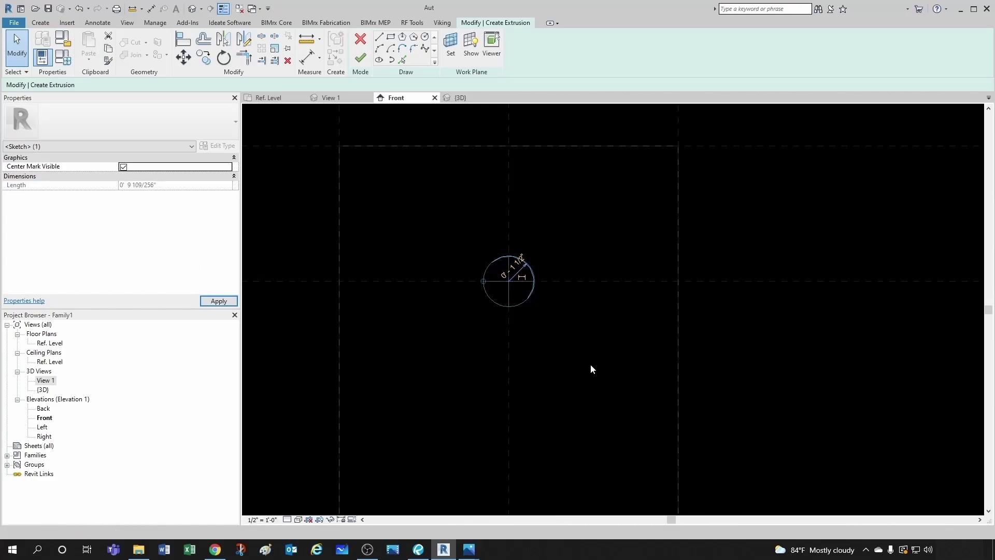
left_click(590, 350)
Nudge the circle slightly right and up, then recentre the view on it
scroll(565, 315, "up", 2)
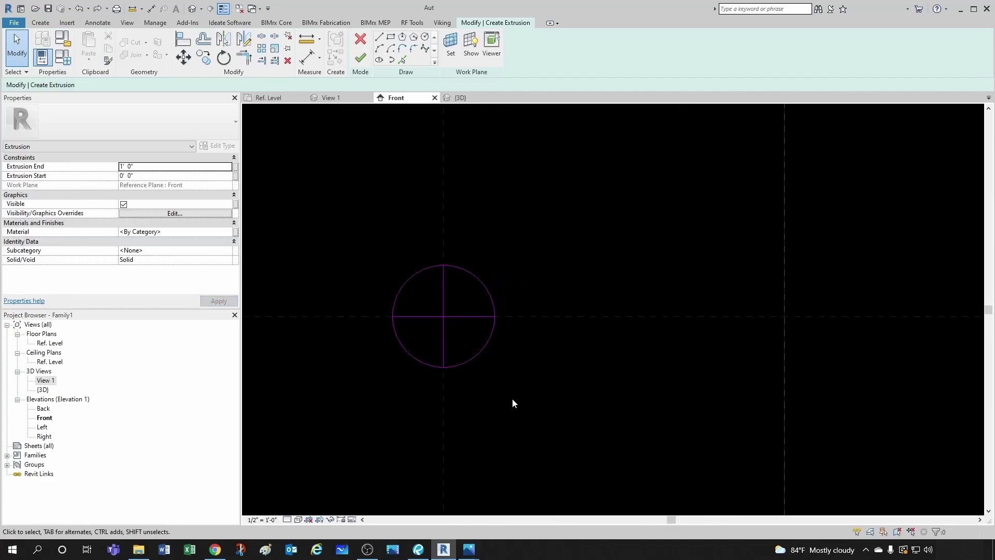
left_click(481, 353)
key("Right")
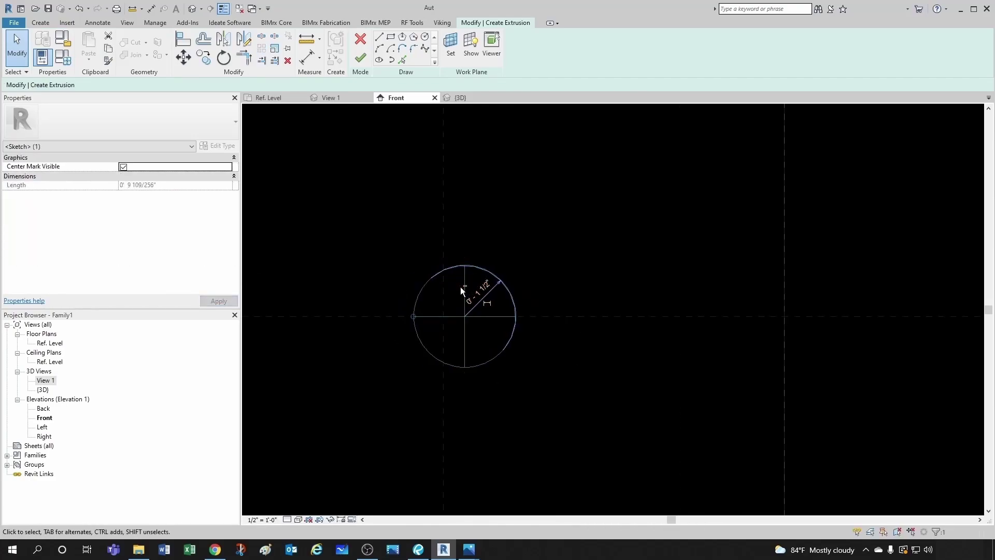
key("Up")
left_click(478, 372)
scroll(451, 363, "up", 1)
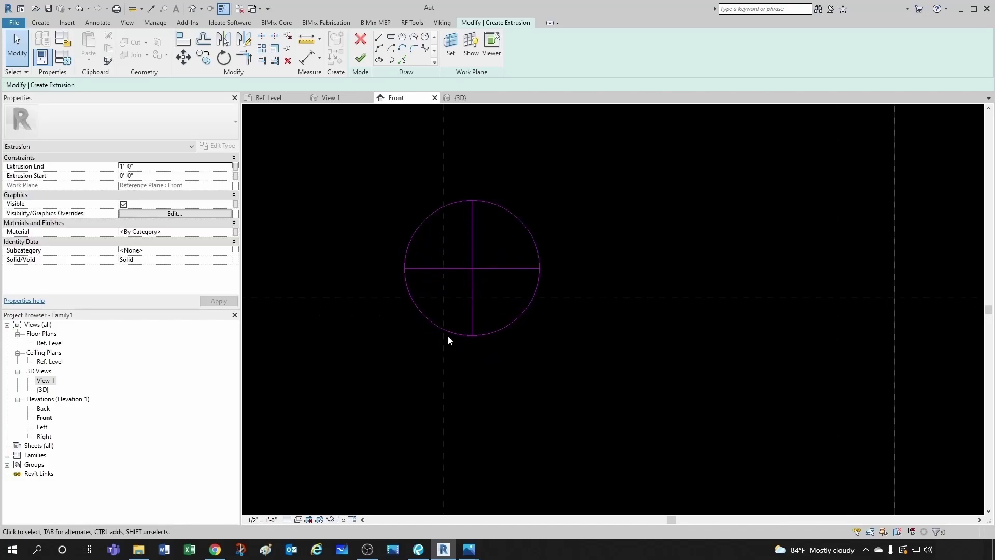
middle_click_drag(536, 343, 531, 358)
Align the circle with AL to the vertical plane, locking it, and to the Inlet-Outlet plane
key("a")
key("l")
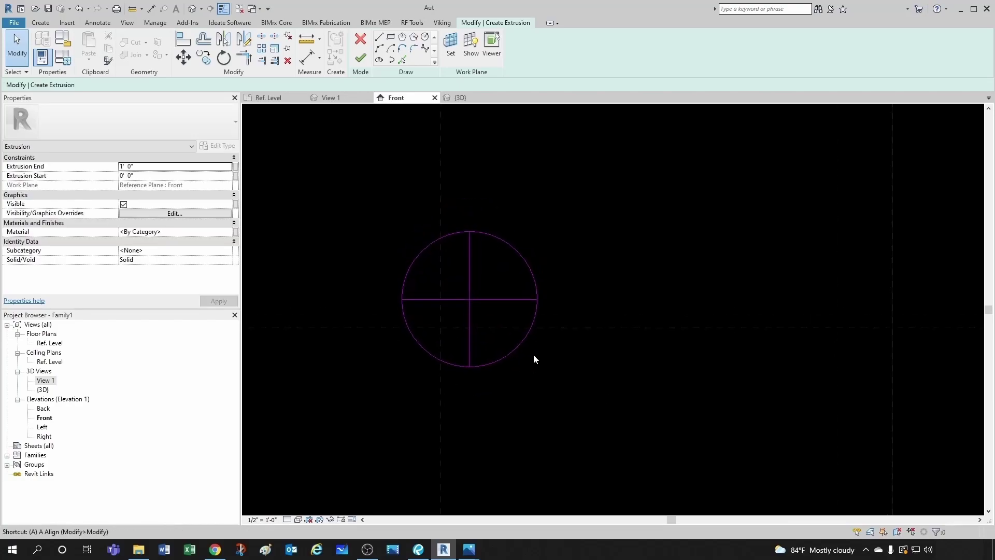
scroll(536, 356, "up", 1)
left_click(428, 177)
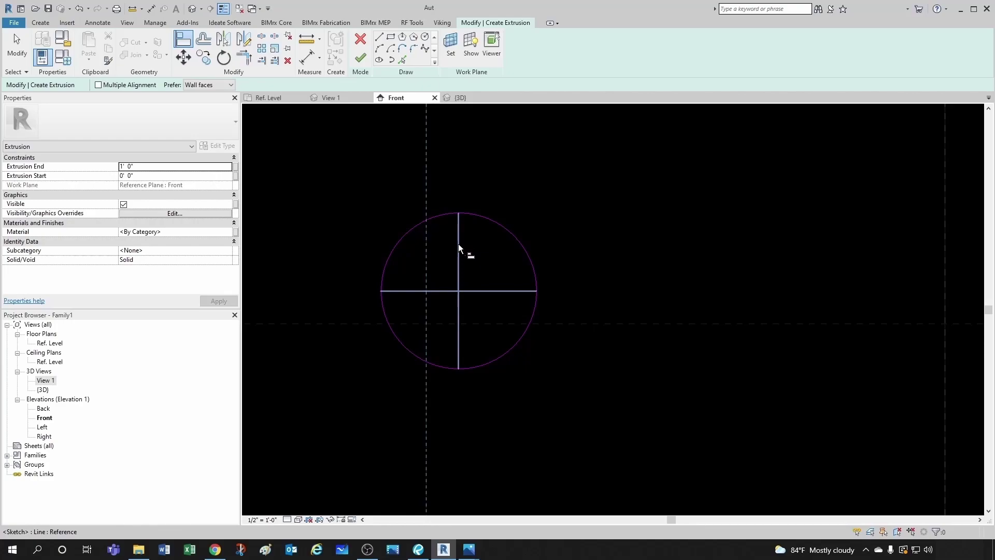
left_click(458, 245)
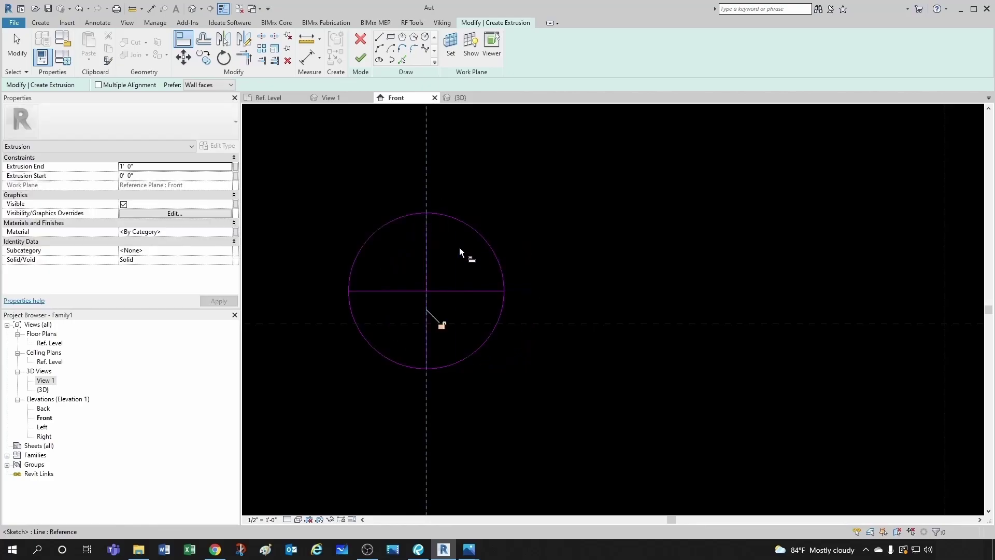
left_click(441, 326)
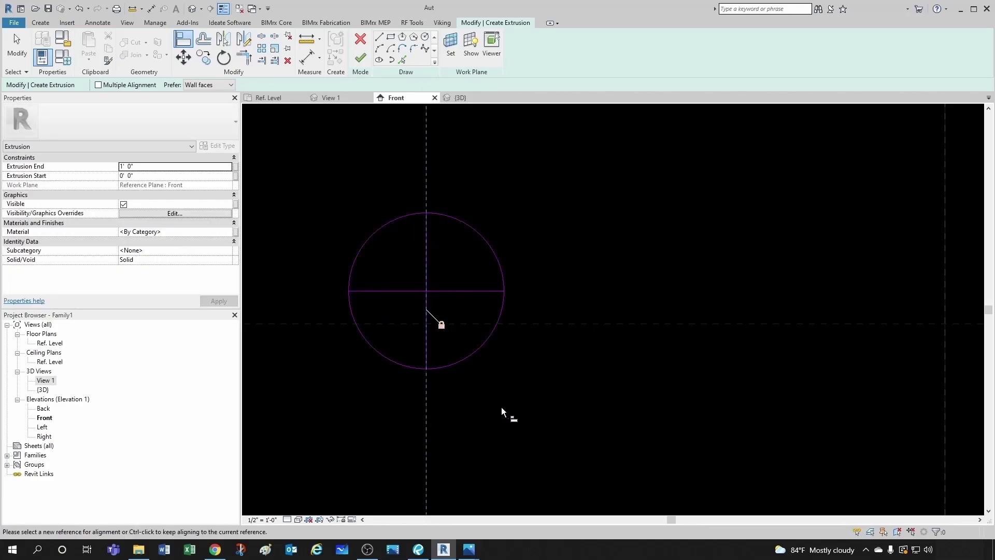
left_click(527, 324)
left_click(474, 292)
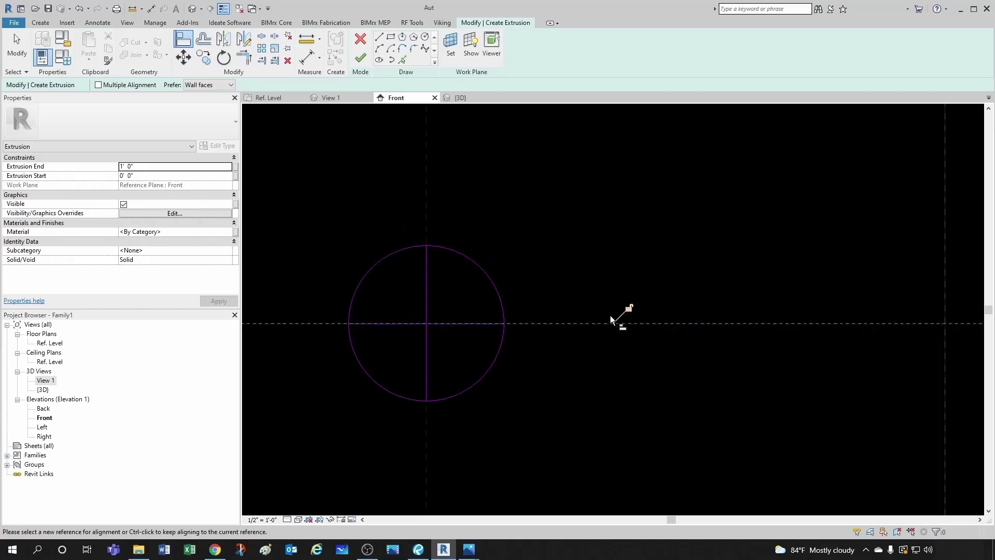
scroll(565, 362, "down", 2)
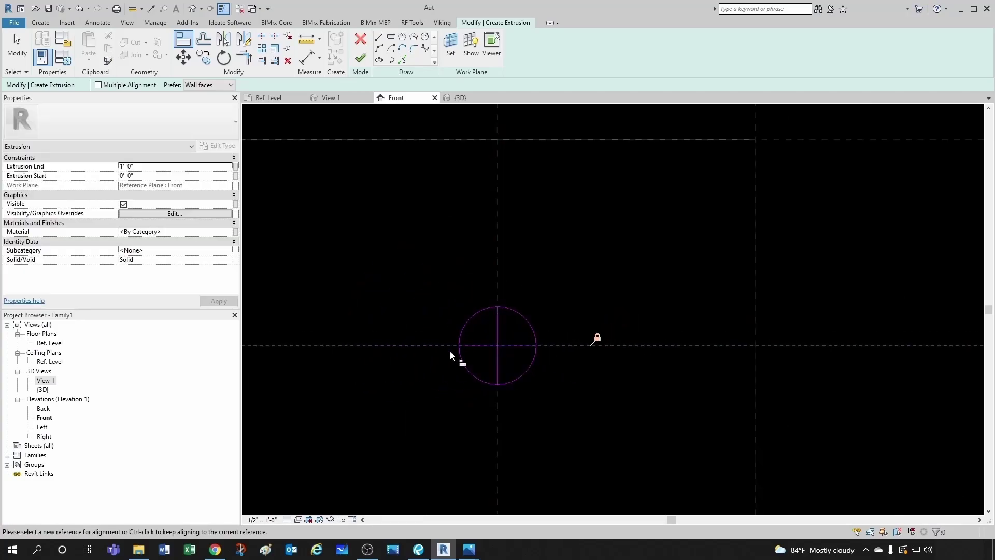
scroll(465, 367, "down", 1)
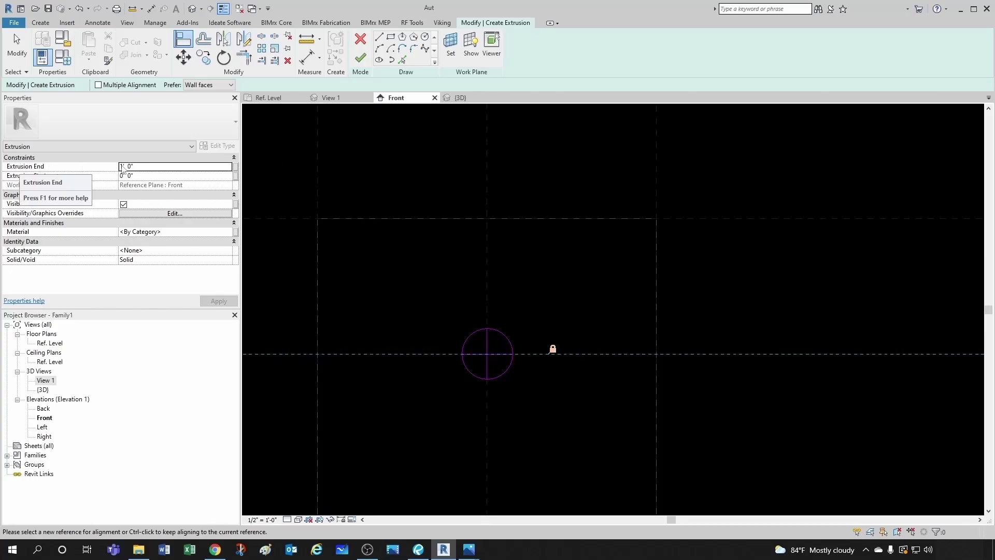
Set Extrusion End to 0' 1" and finish the circular extrusion
left_click(145, 167)
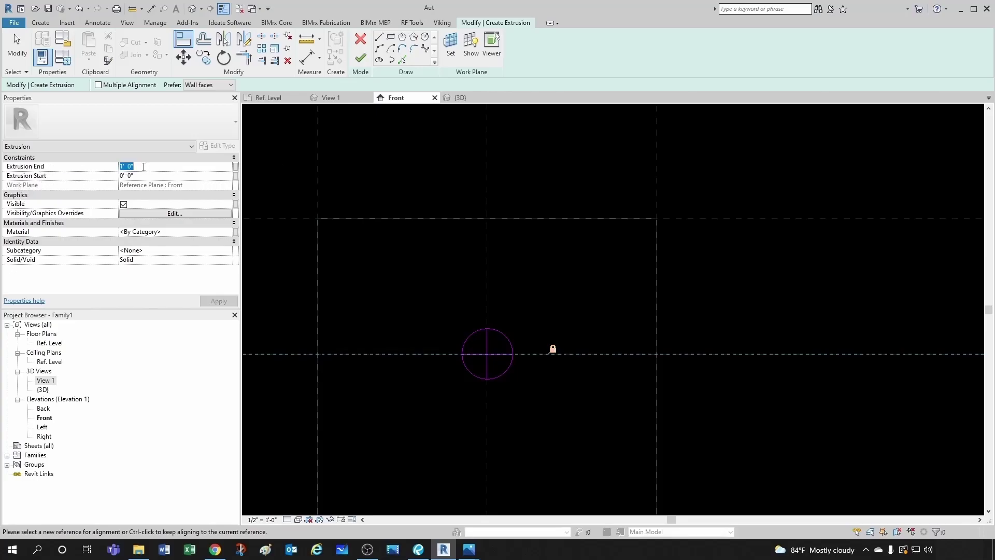
type("1")
left_click(360, 58)
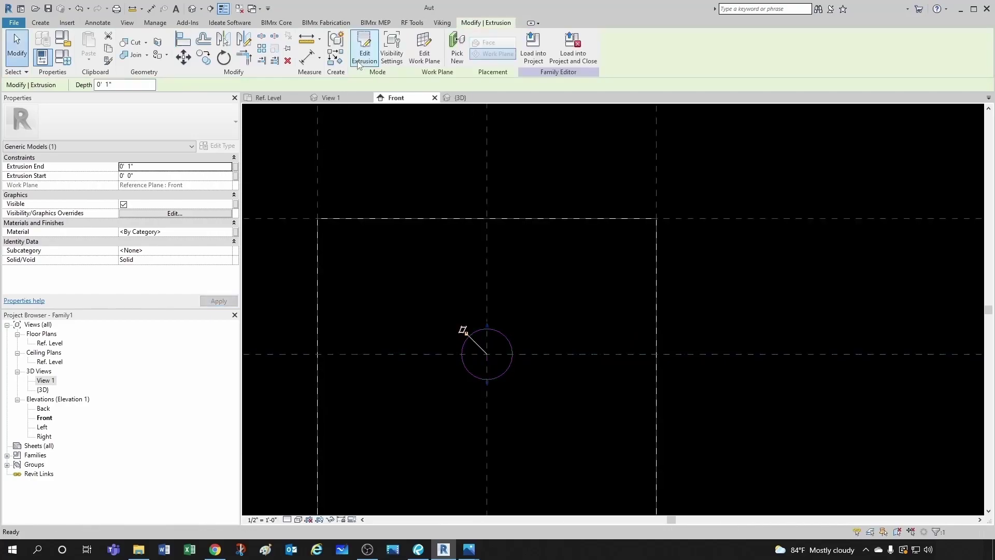
scroll(510, 253, "down", 4)
left_click(555, 332)
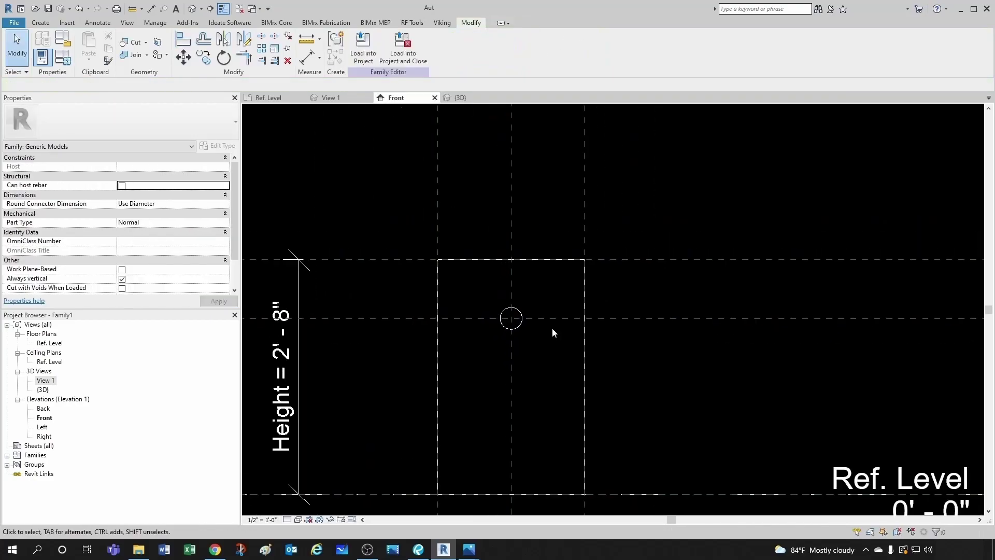
middle_click_drag(552, 327, 546, 357)
Inspect the new cylinder on the box face in {3D}, then close the Front view
left_click(458, 98)
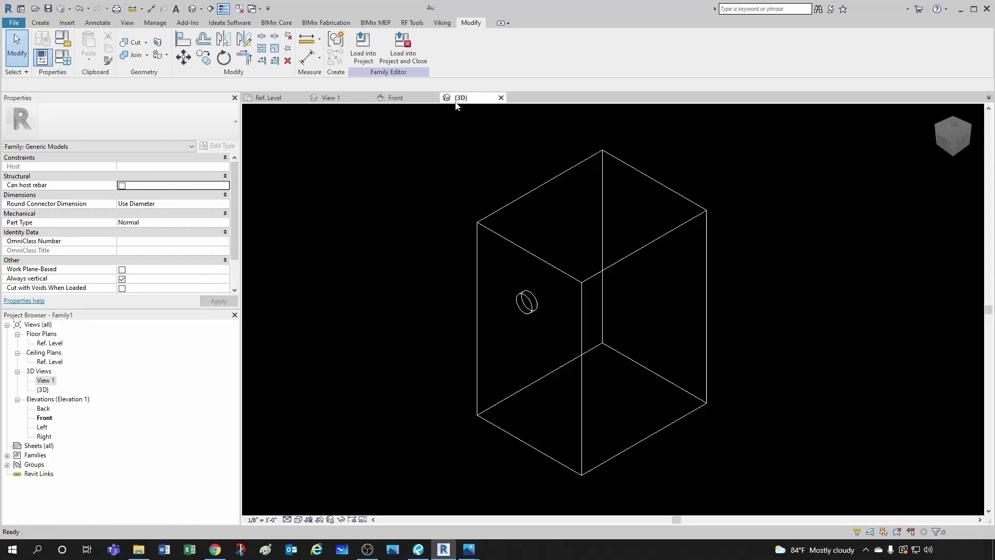
middle_click_drag(584, 282, 593, 318, "shift")
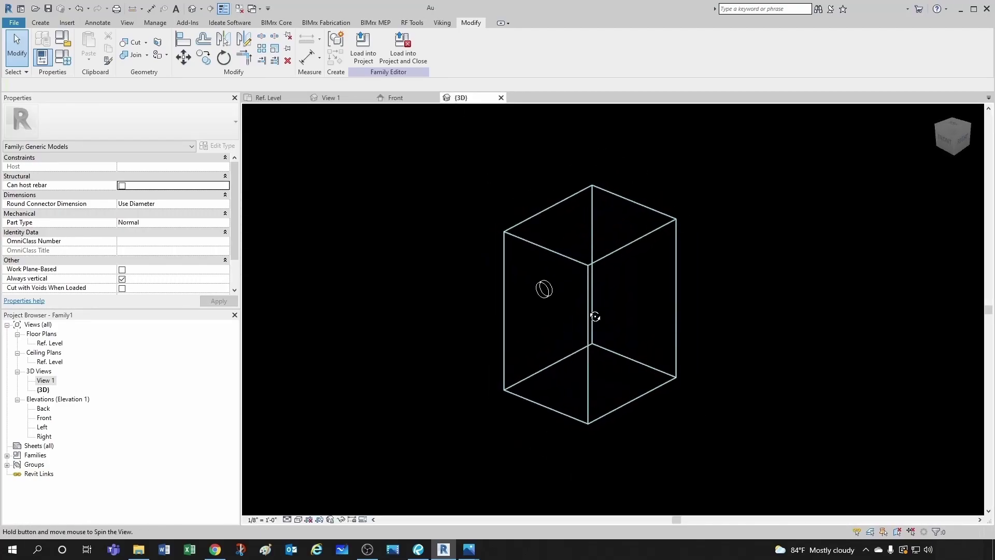
left_click(537, 314)
key("Escape")
scroll(558, 294, "up", 2)
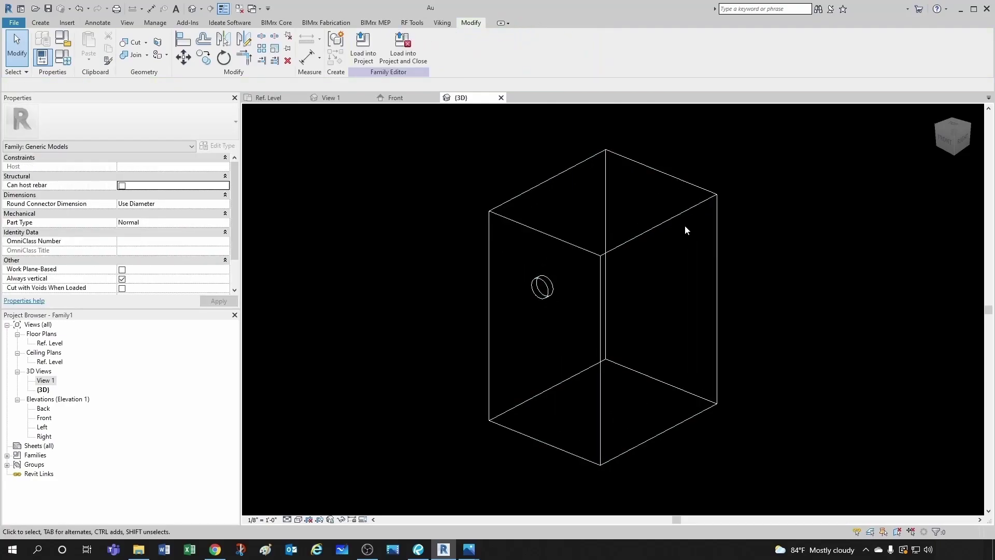
left_click(407, 99)
left_click(435, 98)
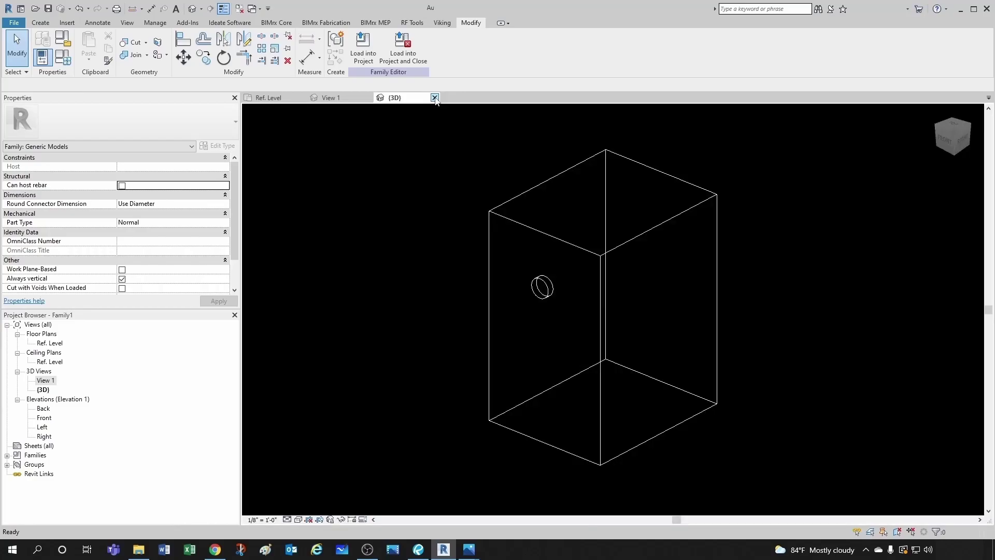
From the Back elevation, start a new extrusion with Reference Plane : Back as work plane
double_click(44, 408)
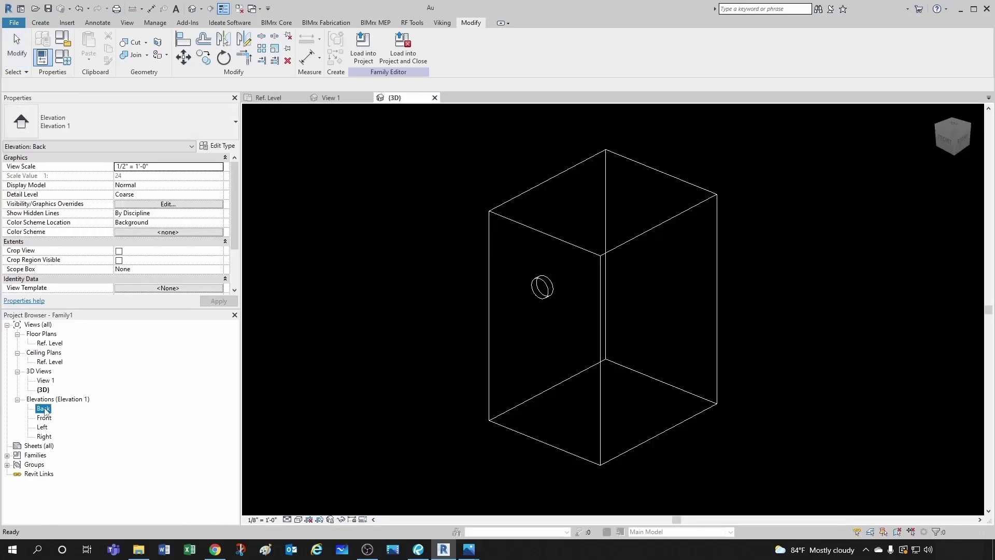
scroll(622, 348, "up", 5)
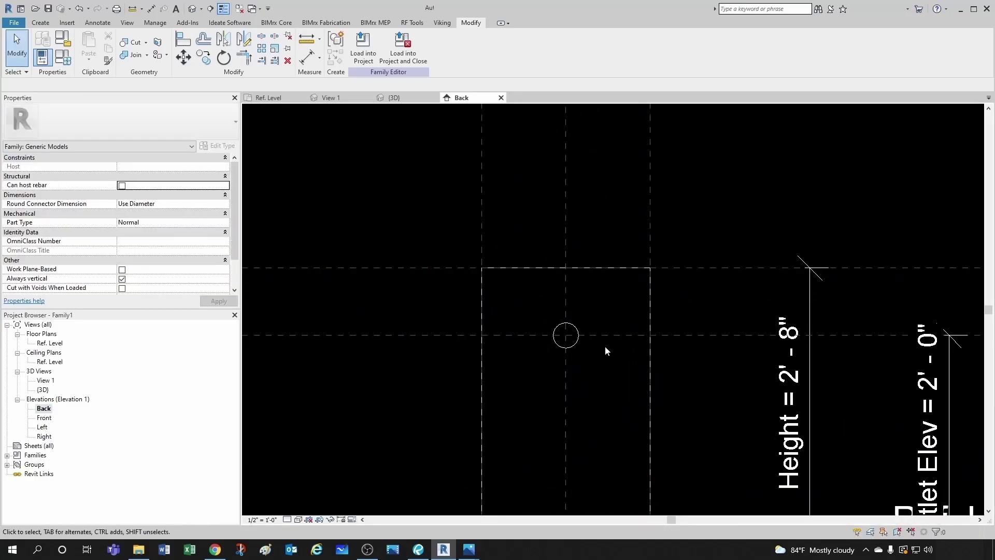
scroll(763, 394, "down", 2)
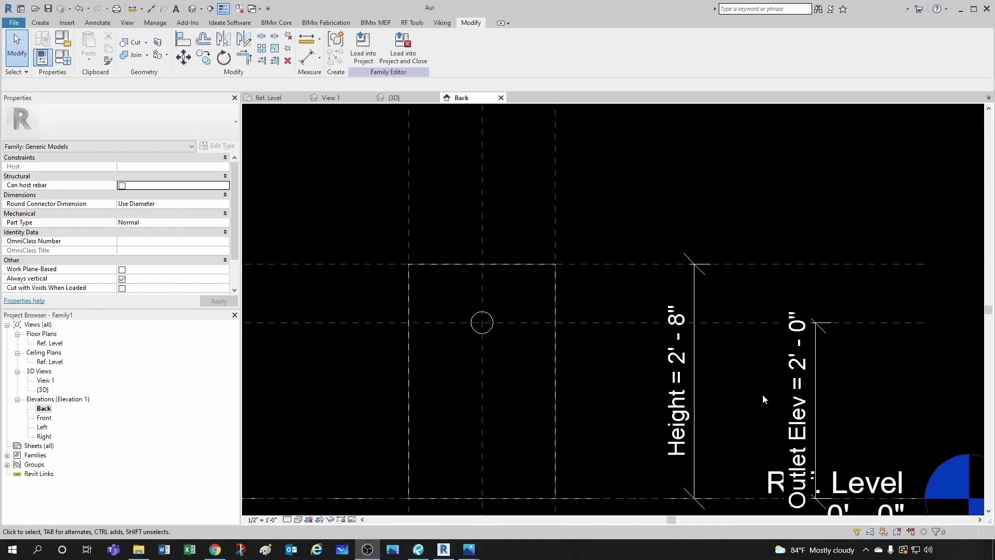
left_click(41, 23)
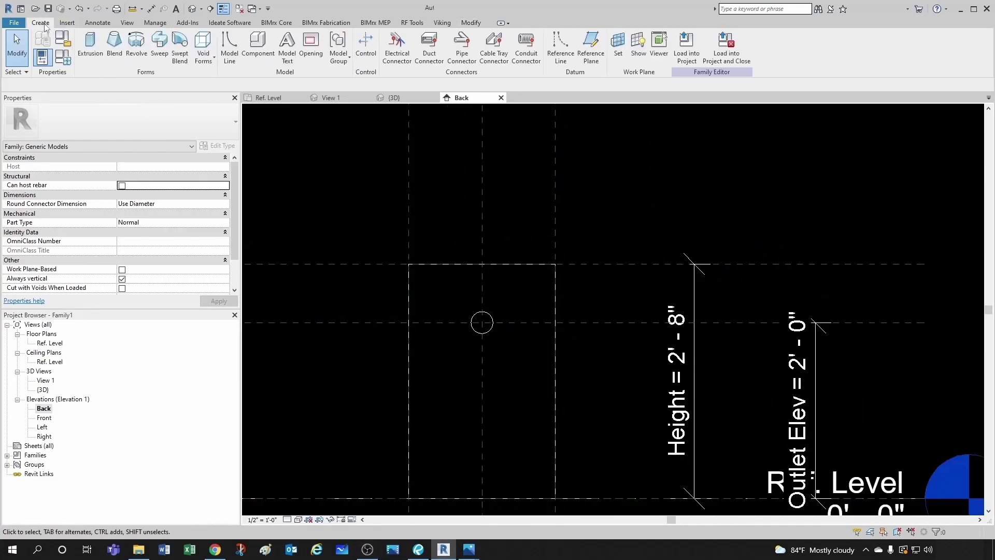
left_click(91, 56)
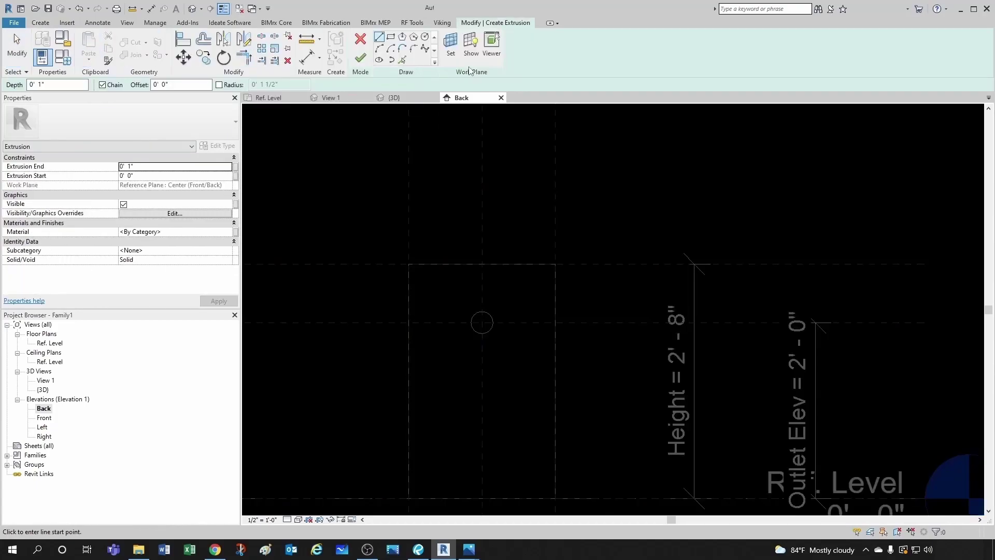
left_click(451, 44)
left_click(495, 305)
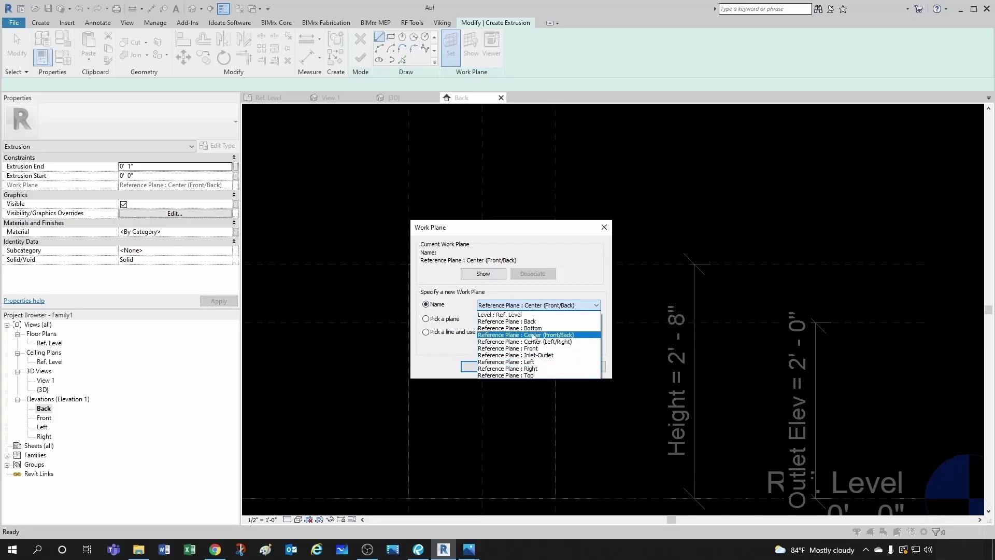
left_click(518, 321)
left_click(483, 366)
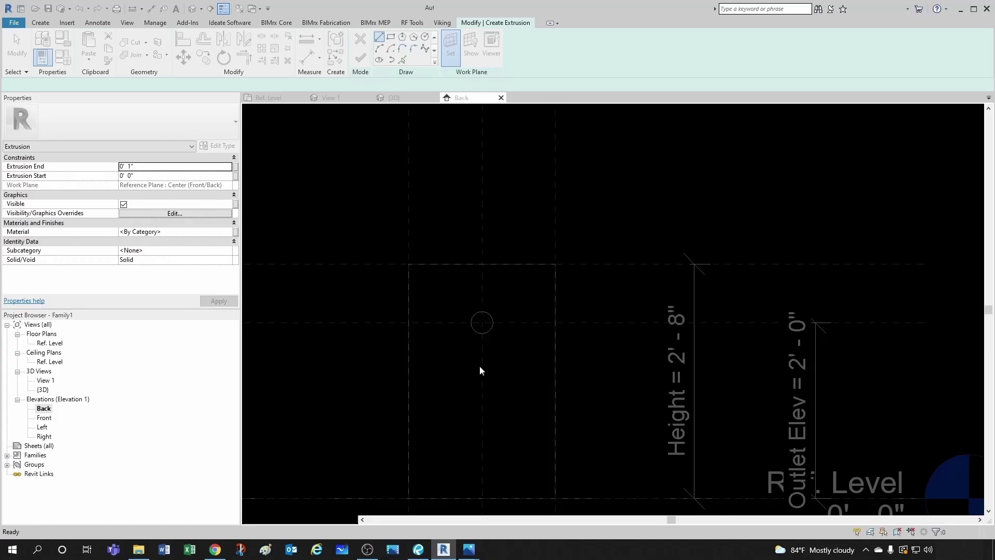
Draw a 1 1/2" radius circle and make its centre mark visible
left_click(425, 37)
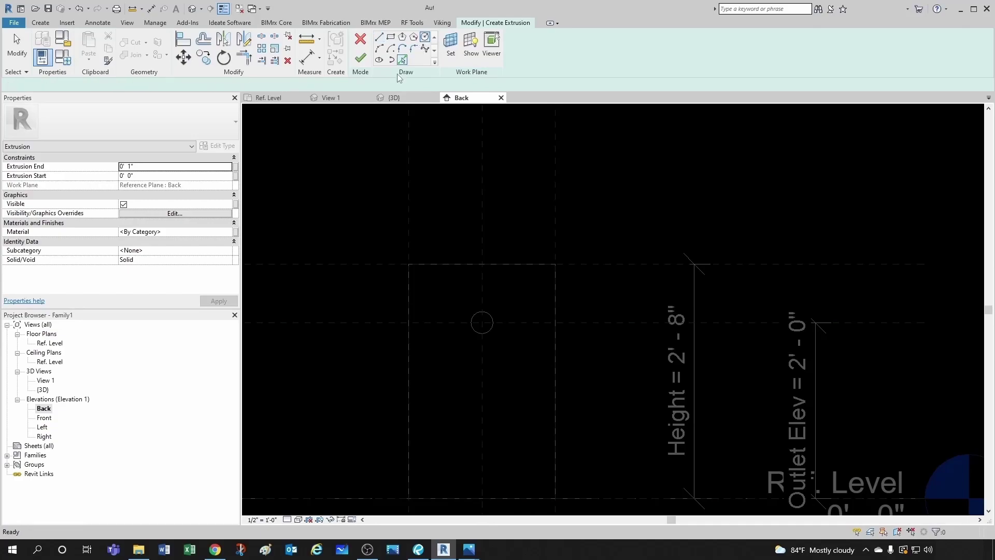
left_click(218, 84)
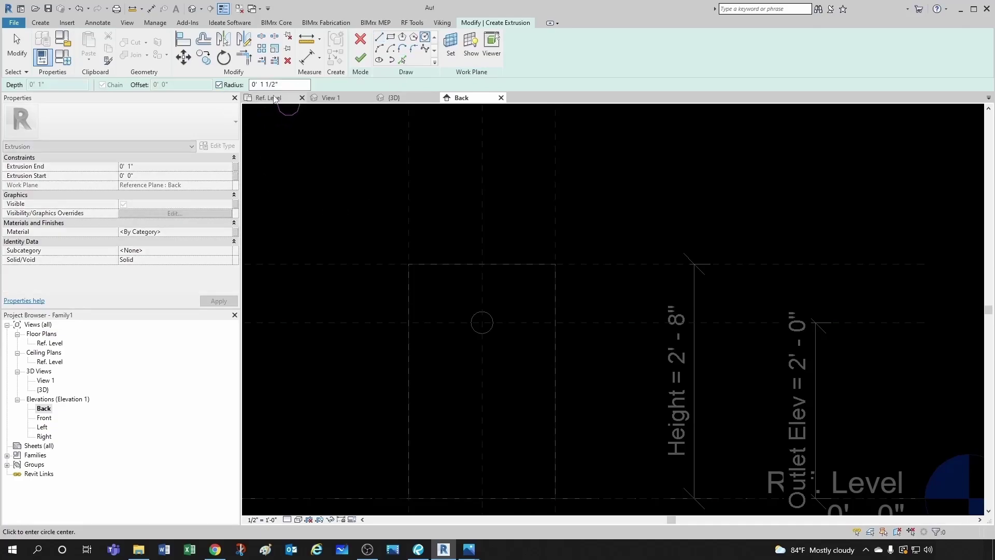
scroll(487, 356, "up", 3)
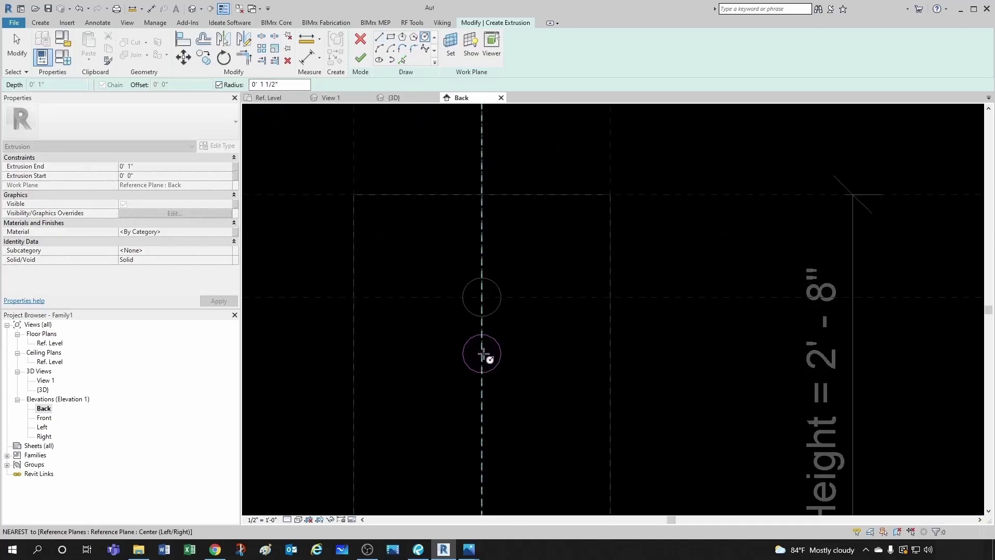
scroll(490, 342, "up", 2)
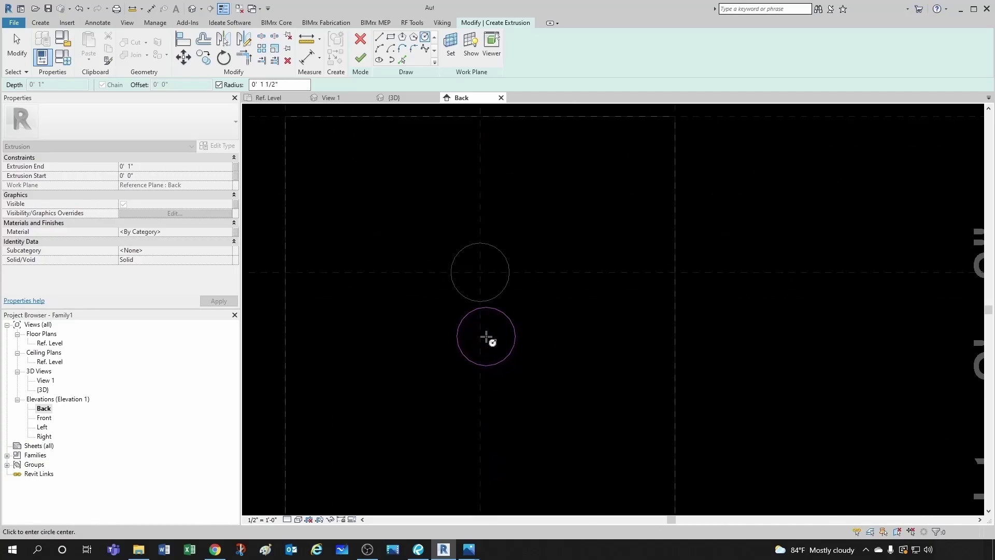
left_click(516, 327)
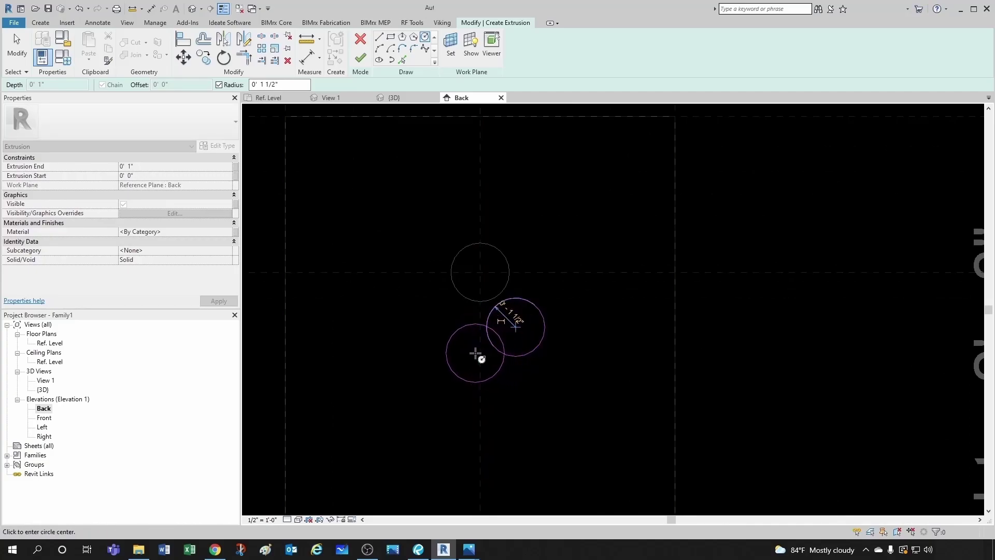
left_click(438, 346)
key("Escape")
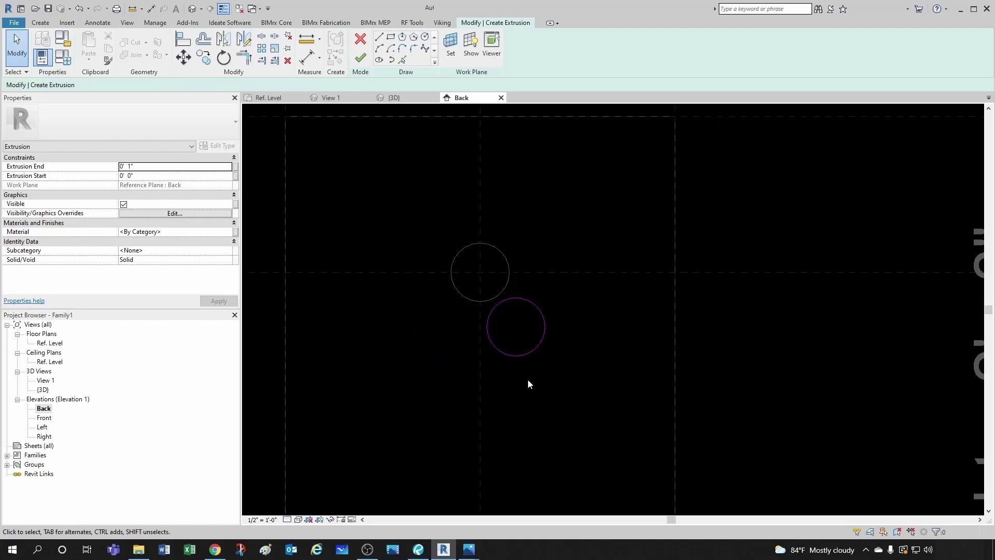
left_click(522, 355)
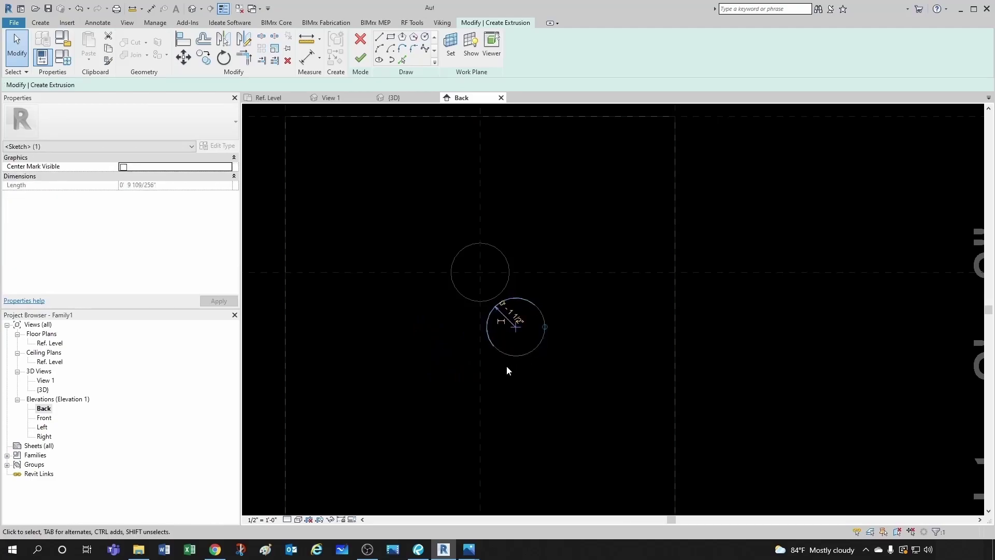
left_click(123, 166)
left_click(461, 342)
Align and lock the circle to the vertical and horizontal reference planes, then finish the extrusion
scroll(455, 326, "up", 1)
key("a")
key("l")
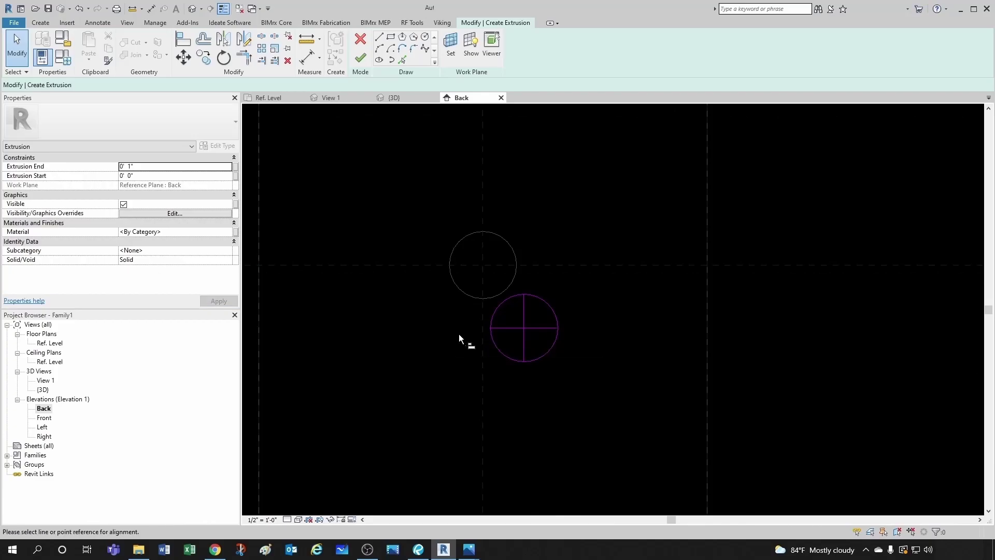
scroll(459, 333, "up", 1)
left_click(544, 313)
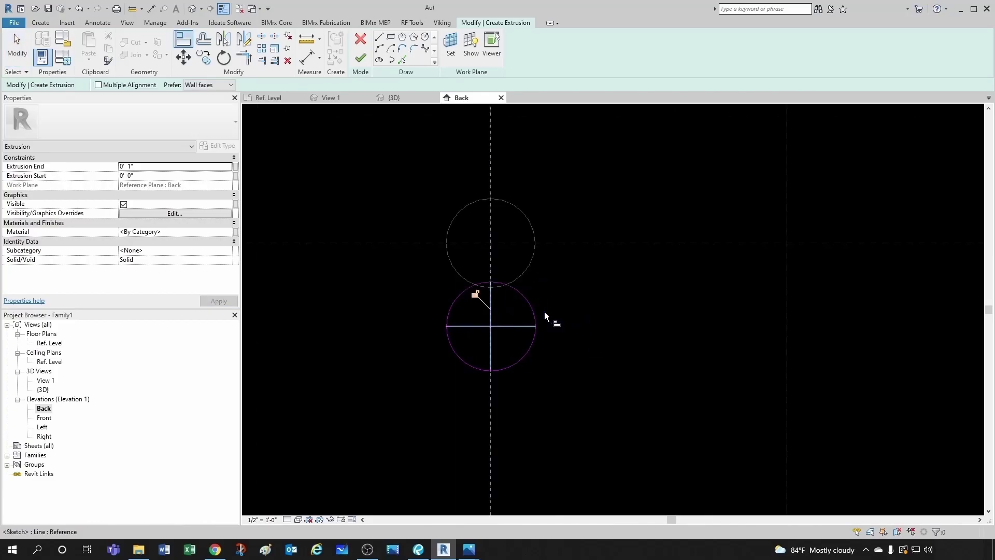
left_click(571, 252)
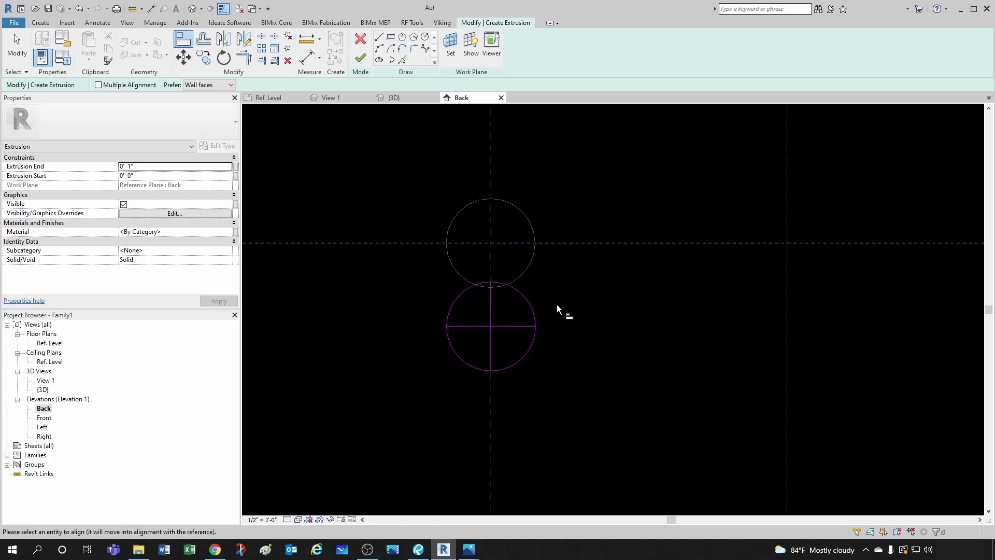
left_click(523, 328)
left_click(630, 228)
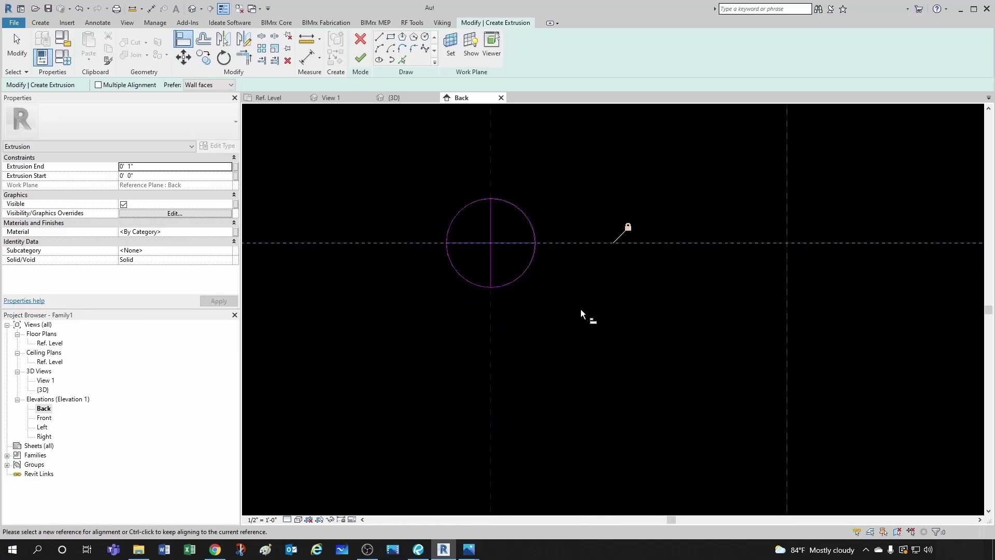
scroll(584, 316, "down", 1)
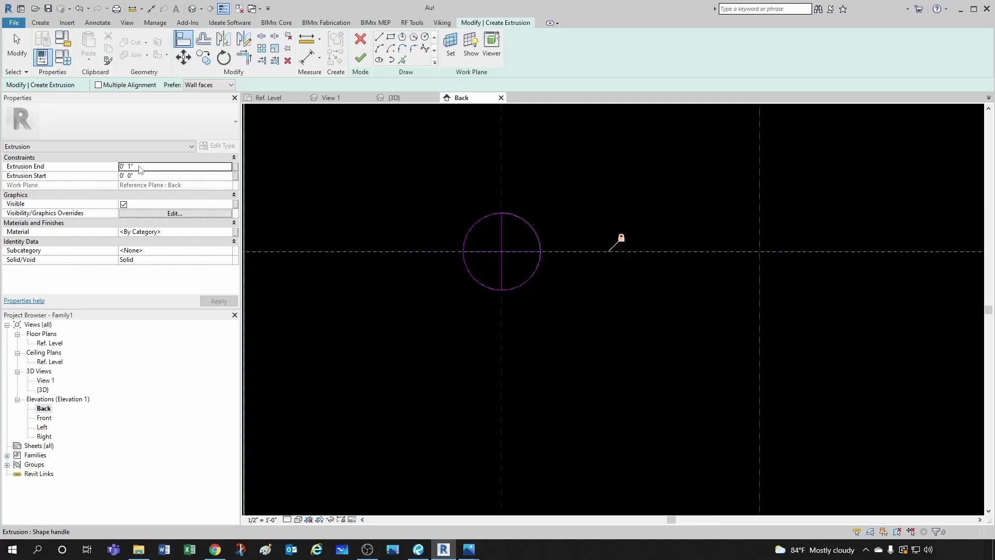
left_click(361, 58)
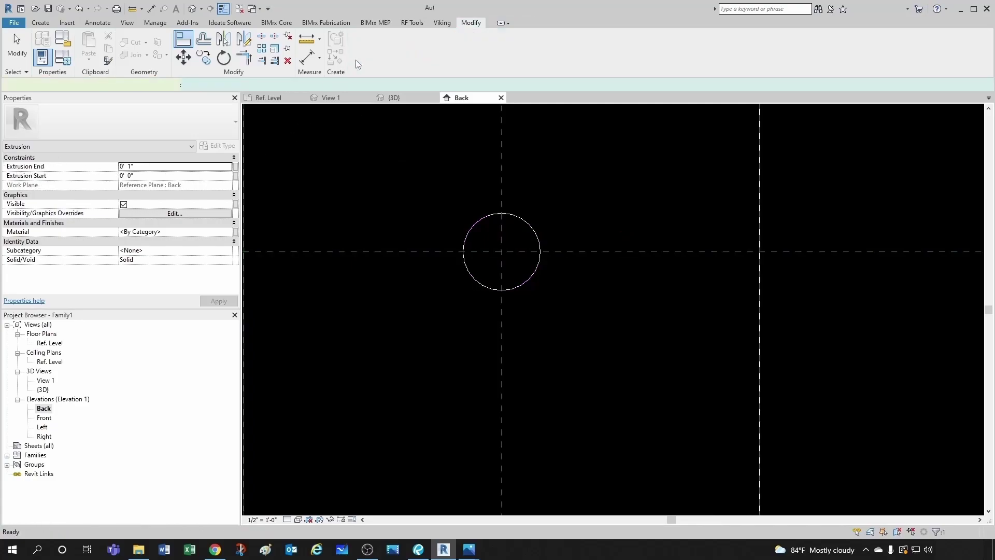
In the {3D} view, orbit the box and switch to the top view
scroll(530, 359, "down", 2)
left_click(530, 354)
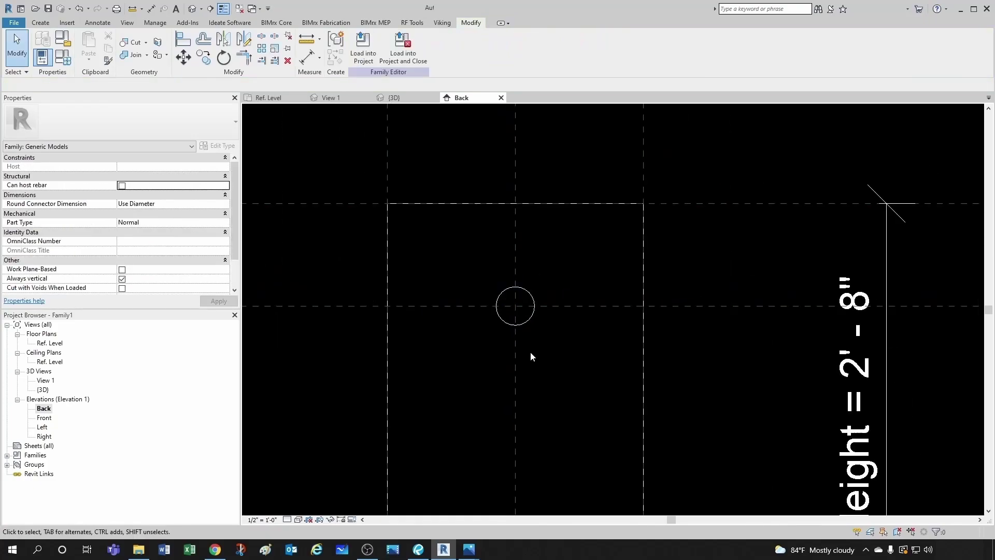
left_click(392, 98)
middle_click_drag(654, 286, 534, 273, "shift")
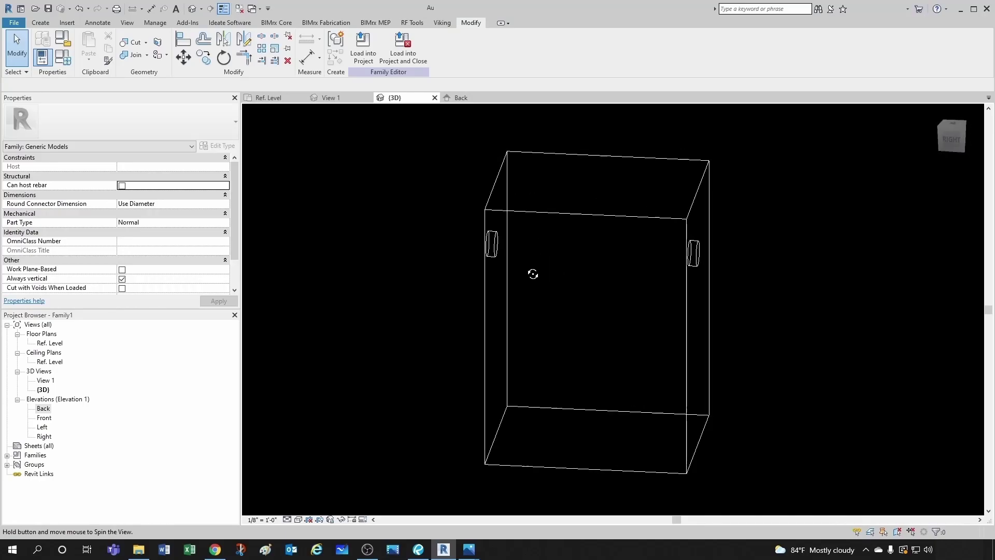
scroll(710, 270, "up", 2)
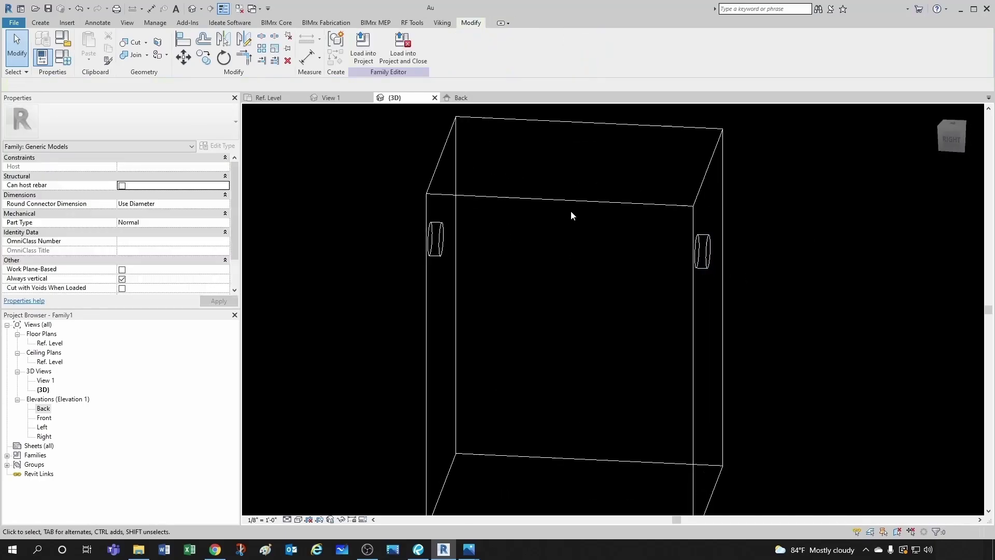
left_click(948, 123)
scroll(500, 327, "up", 3)
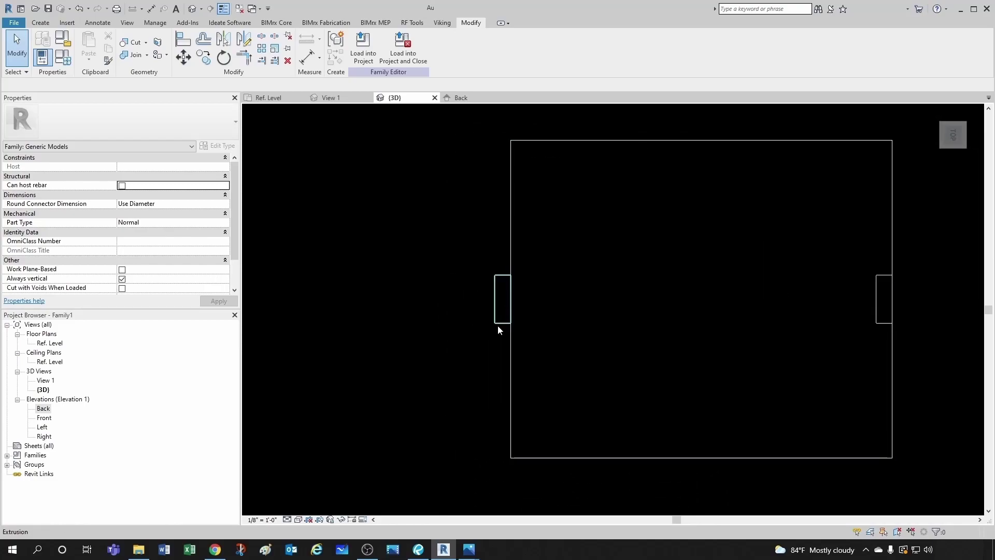
Set the back connector extrusion's Extrusion End to -1 so it projects outward
left_click(497, 323)
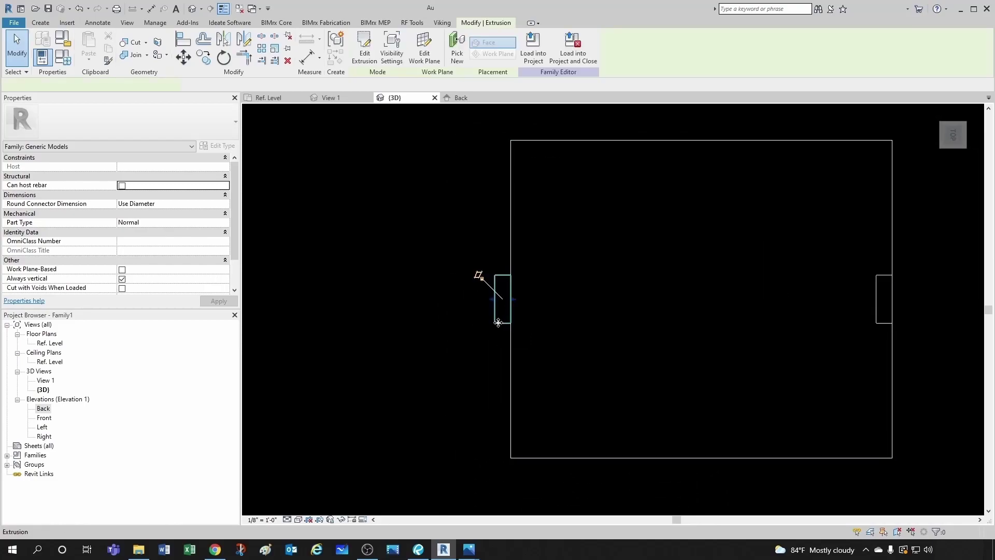
left_click(717, 346)
middle_click_drag(718, 346, 607, 347)
scroll(675, 328, "up", 1)
left_click(679, 323)
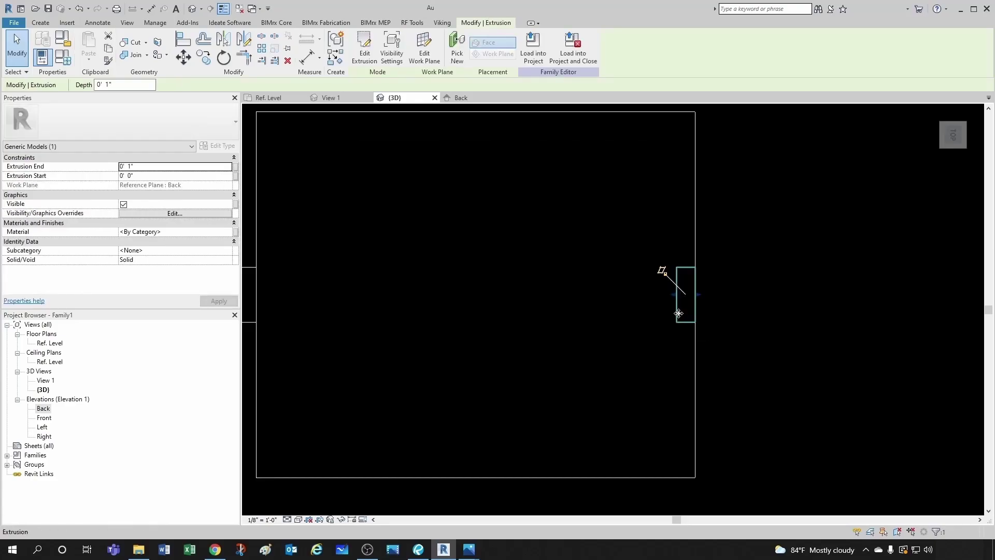
left_click(878, 397)
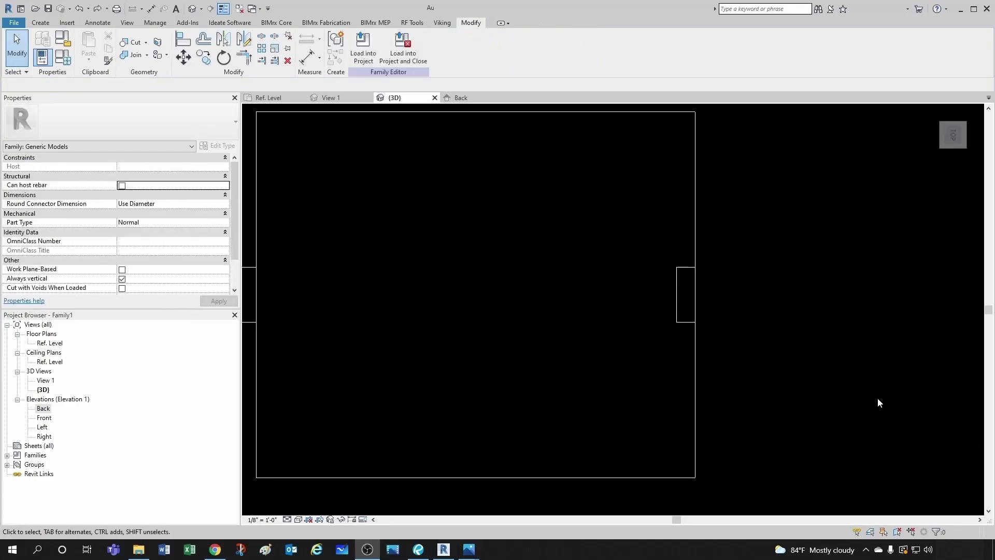
left_click(677, 321)
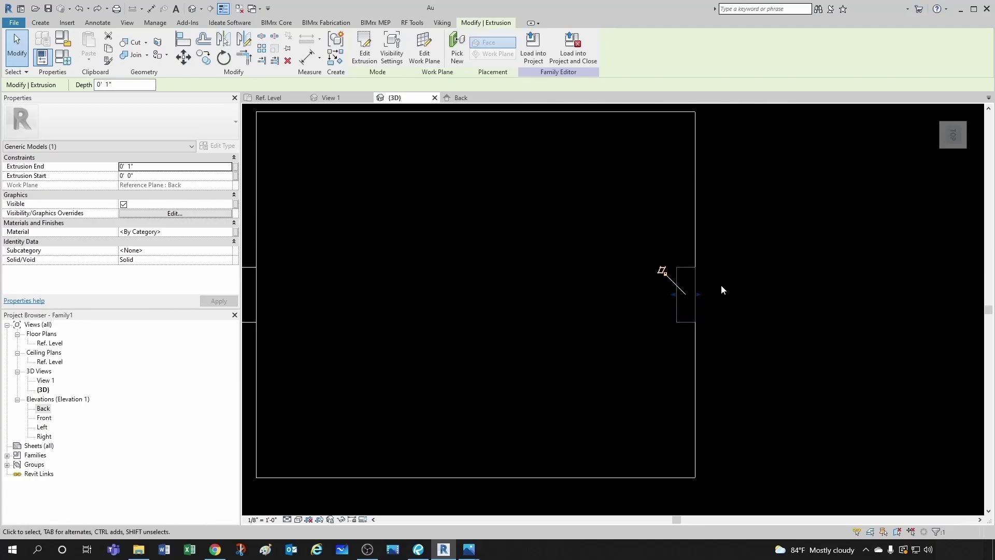
left_click(153, 167)
type("-1")
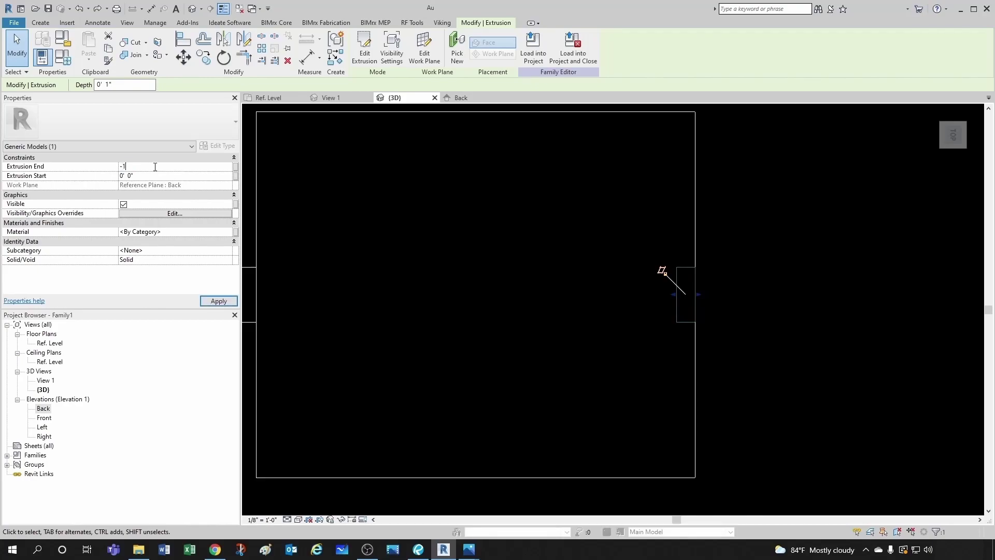
key("Return")
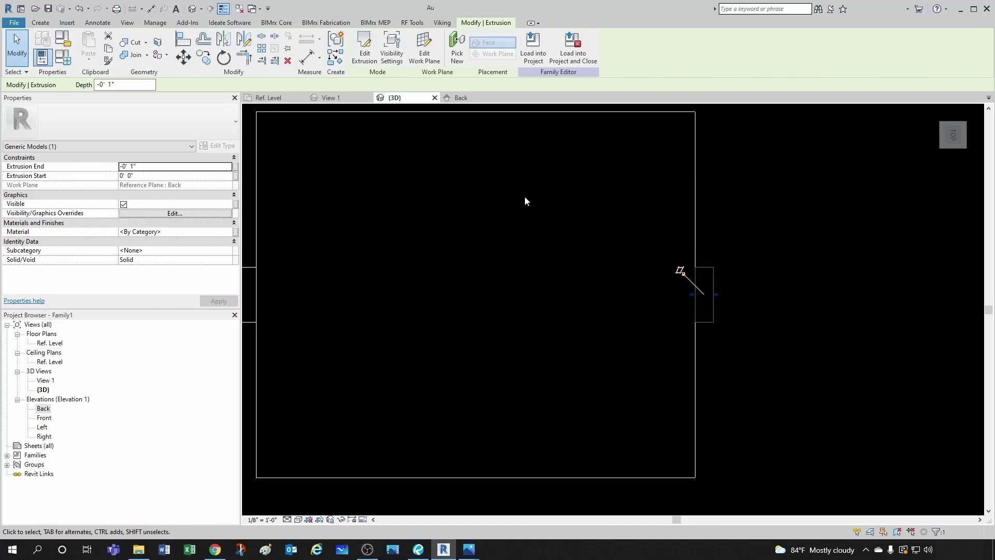
Review the box and both connectors in View 1 against the reference interceptor photo
left_click(340, 98)
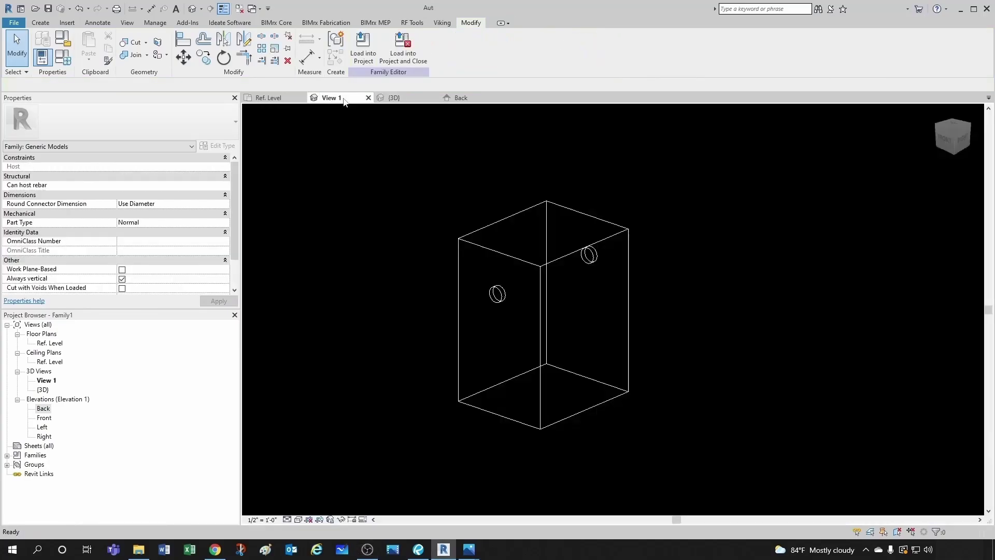
middle_click_drag(593, 325, 561, 337, "shift")
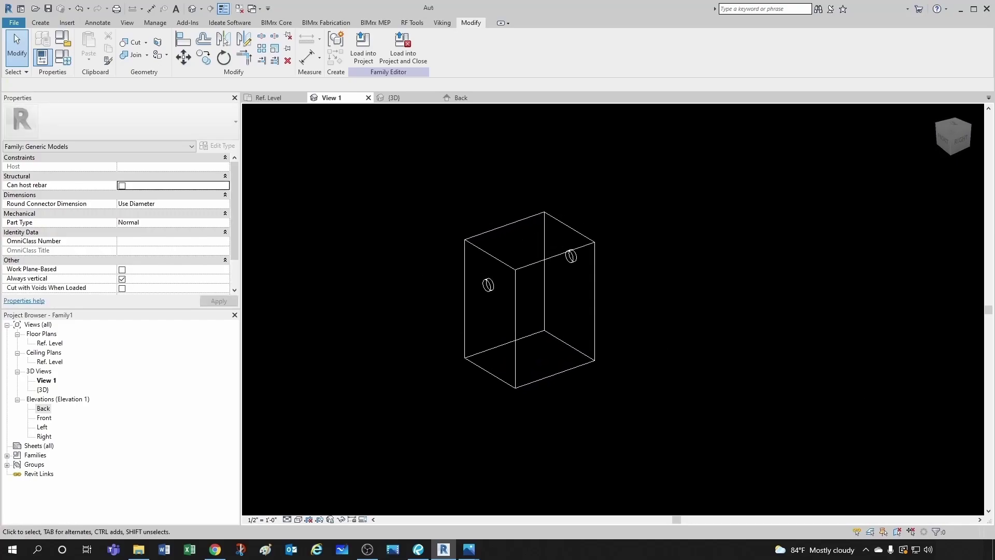
scroll(561, 338, "up", 1)
scroll(626, 374, "up", 1)
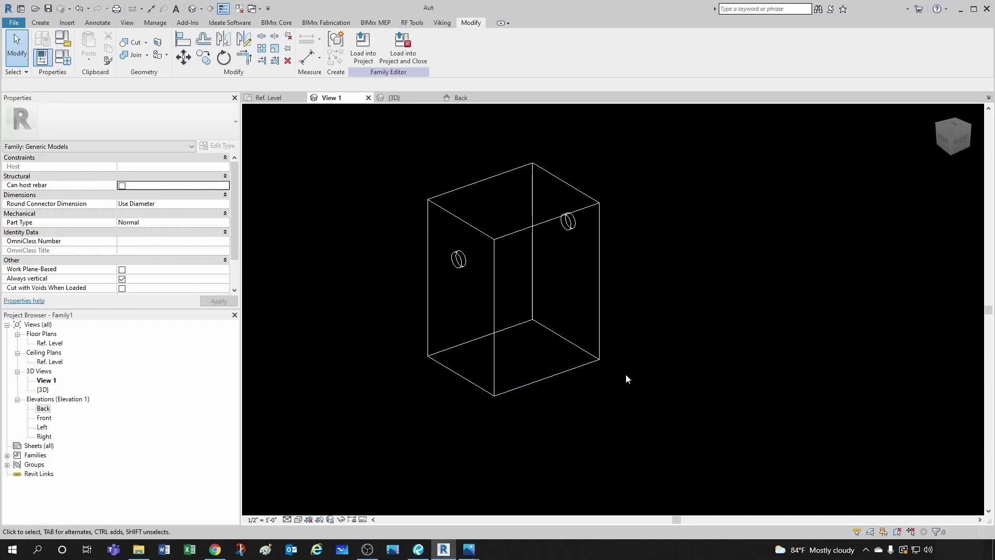
middle_click_drag(627, 374, 626, 392)
left_click_drag(380, 151, 686, 438)
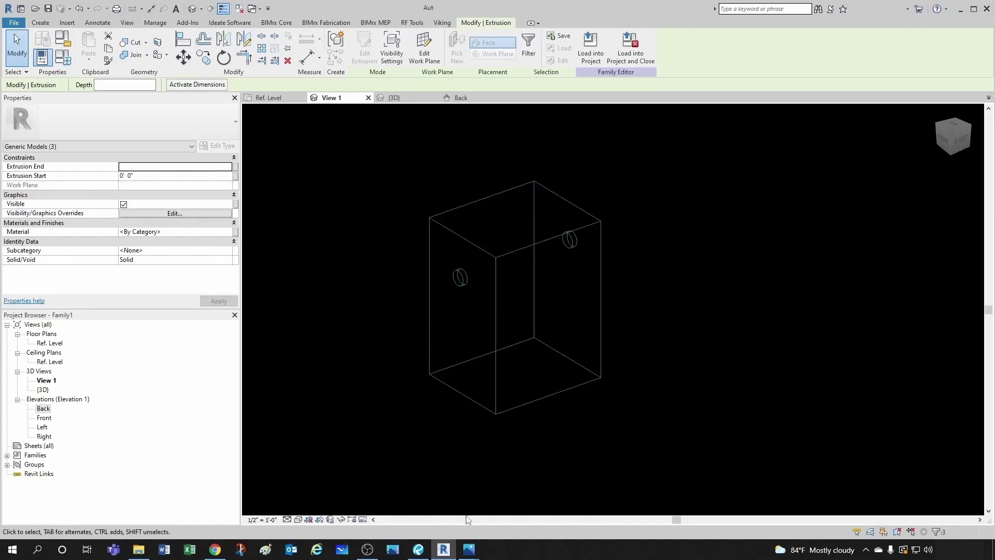
key("alt+Tab")
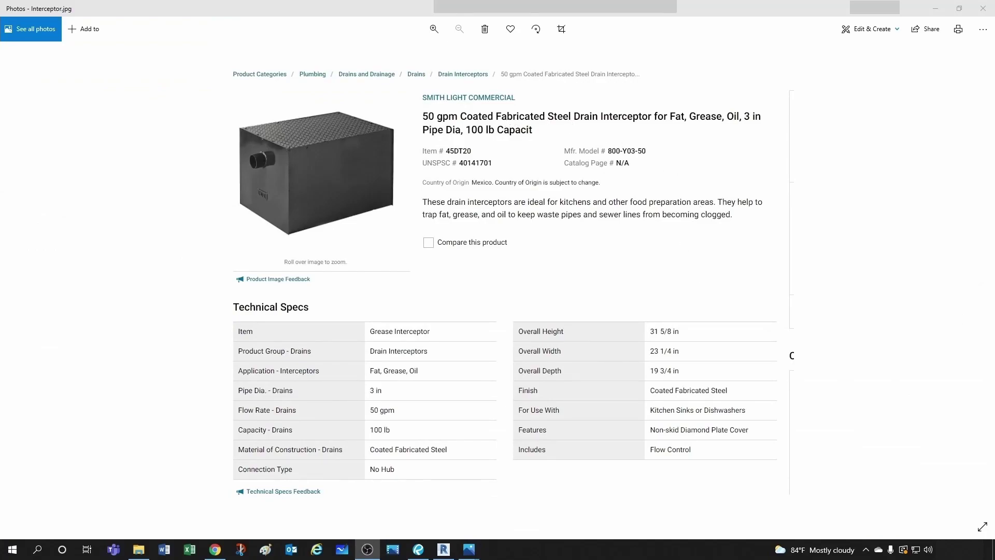
key("alt+Tab")
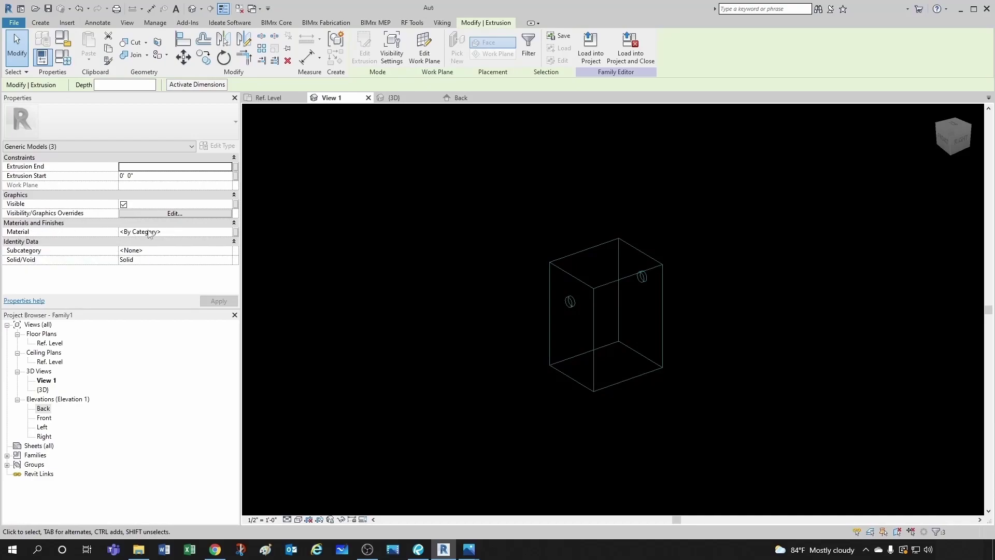
Add Stainless Steel AISI 304 from the library and assign it to the three selected extrusions
left_click(175, 232)
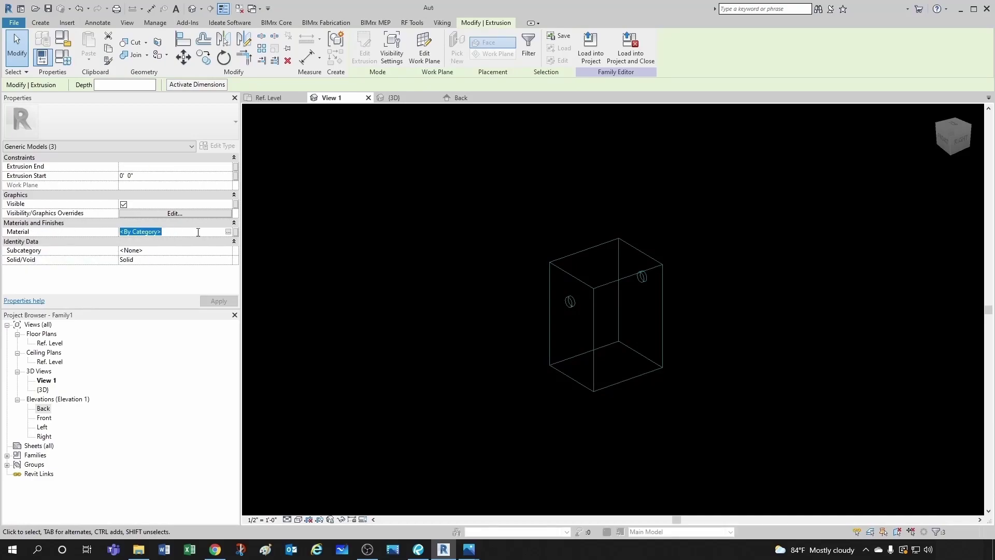
left_click(229, 232)
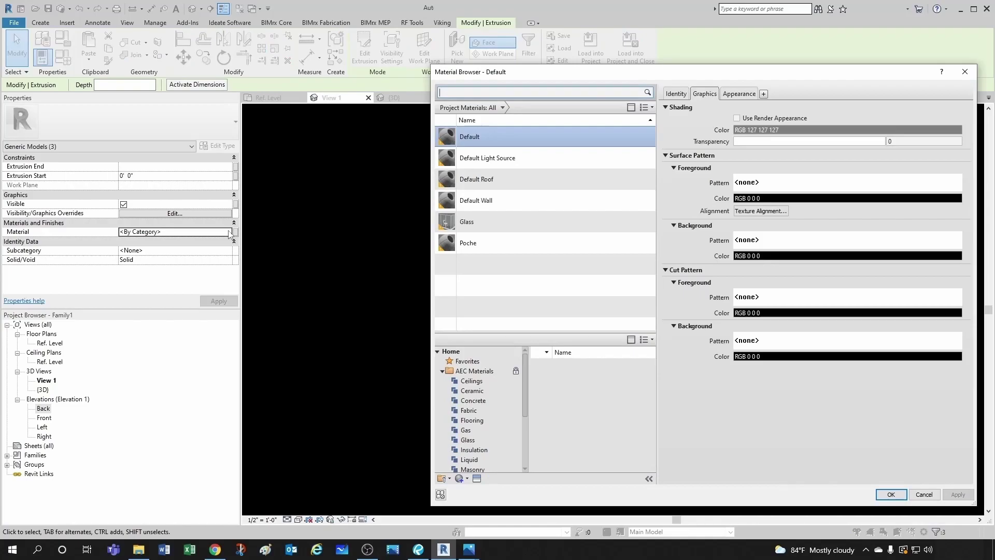
left_click(565, 93)
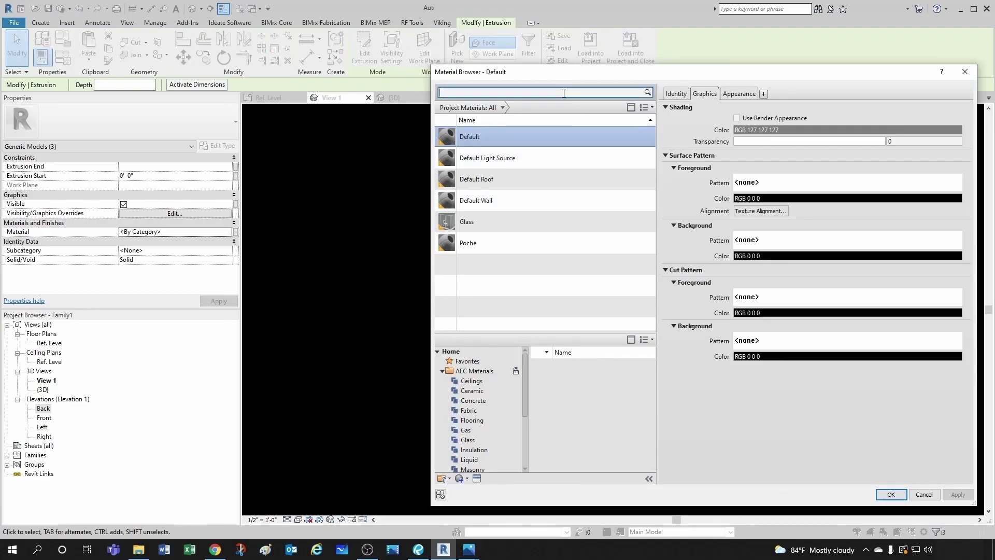
type("steel")
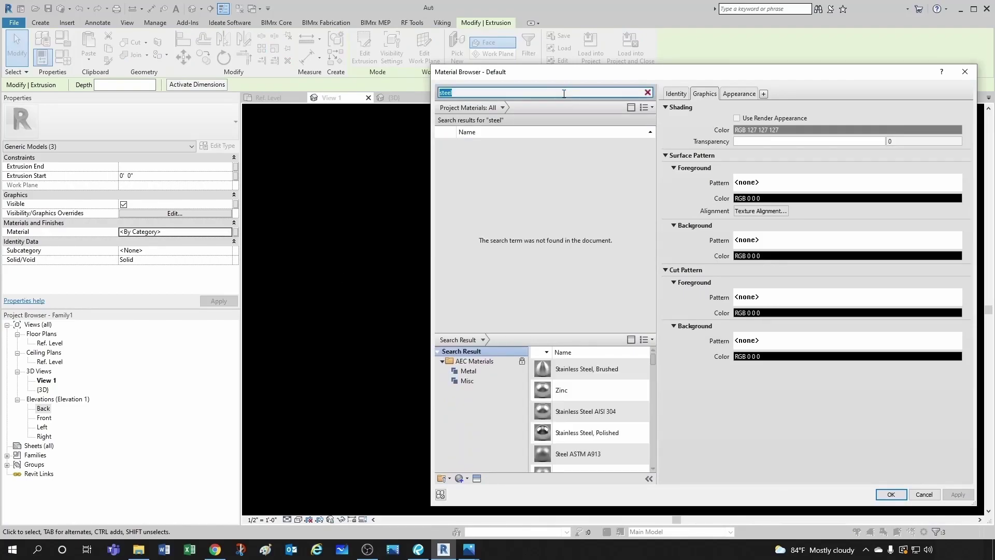
mouse_move(616, 393)
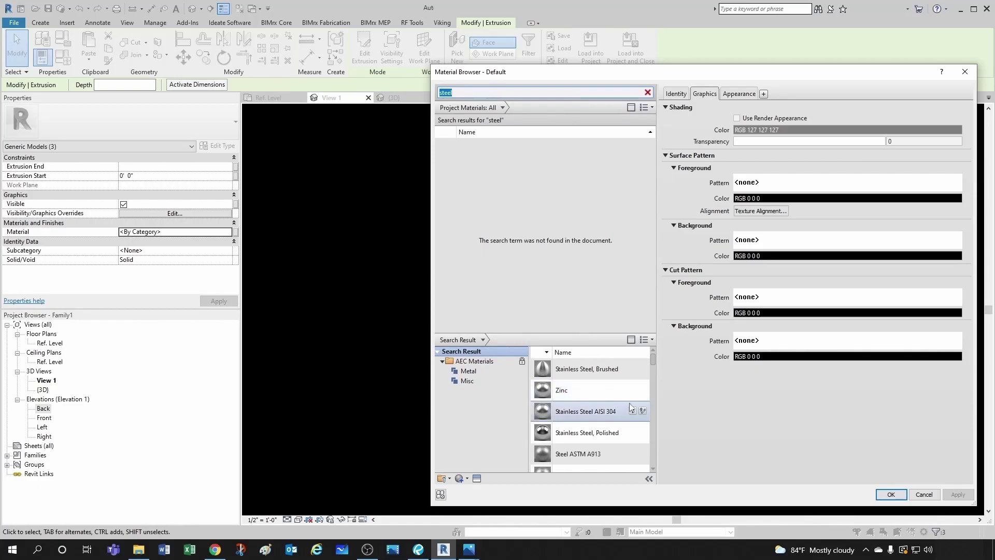
left_click(565, 370)
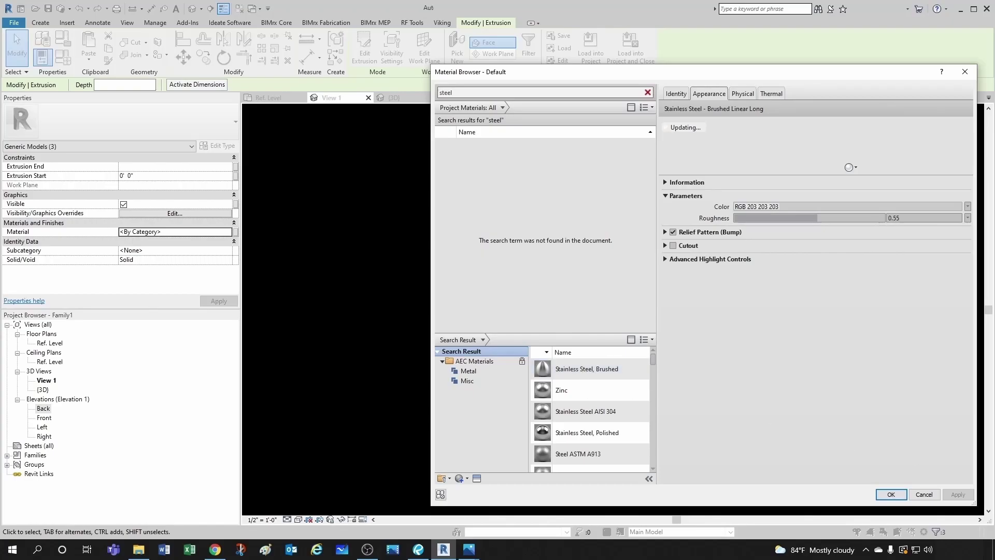
left_click(588, 412)
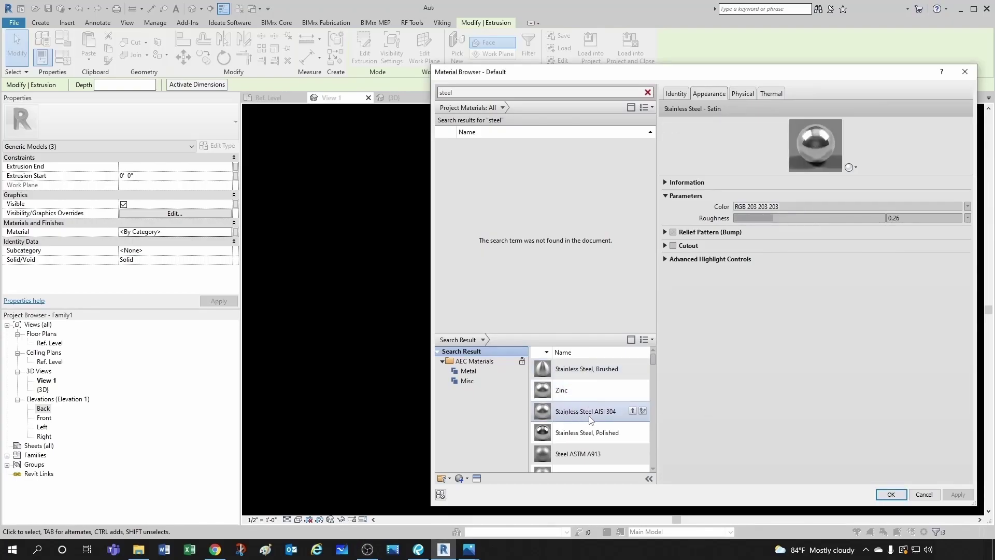
left_click(632, 411)
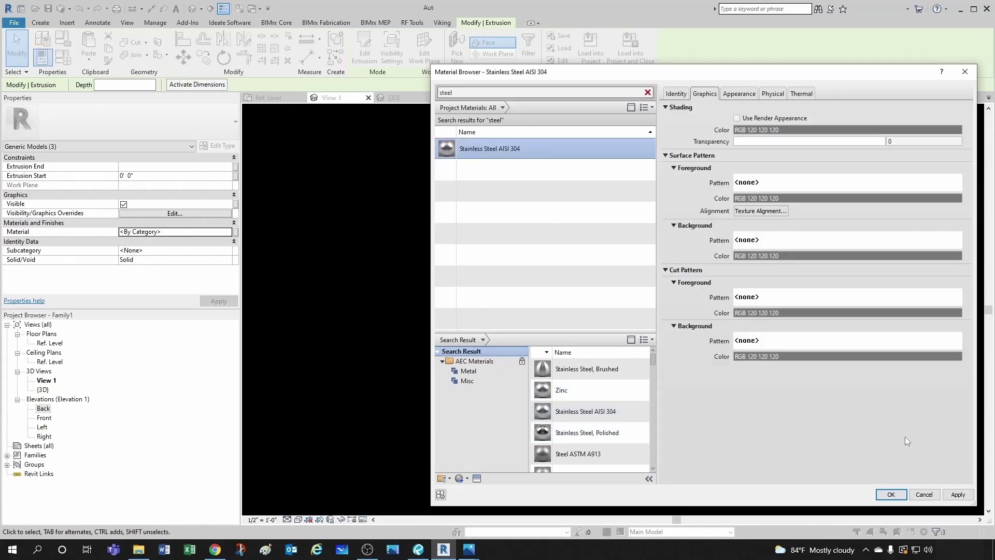
left_click(891, 495)
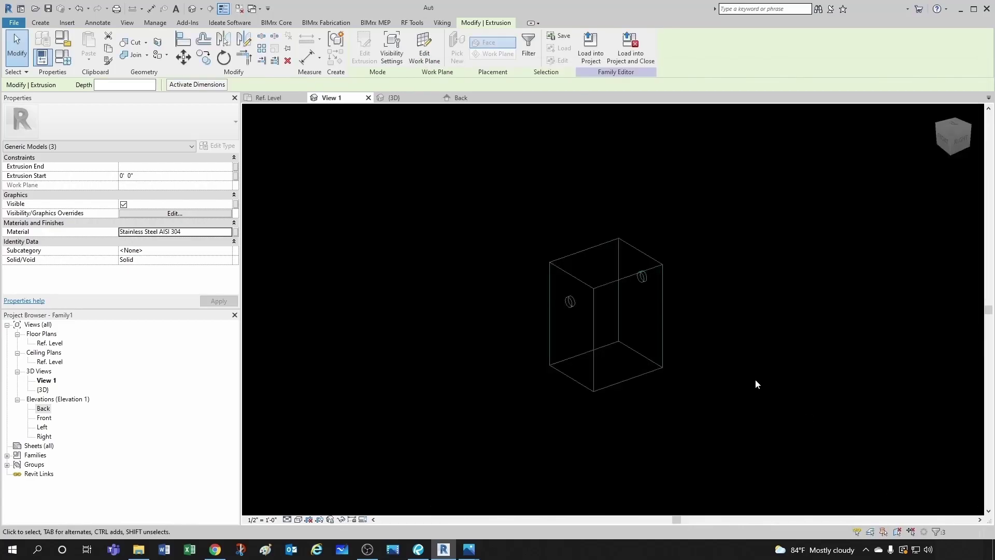
left_click(721, 345)
Switch the box's visual style to Consistent Colors, then Shaded, orbiting to inspect both connectors
left_click(298, 520)
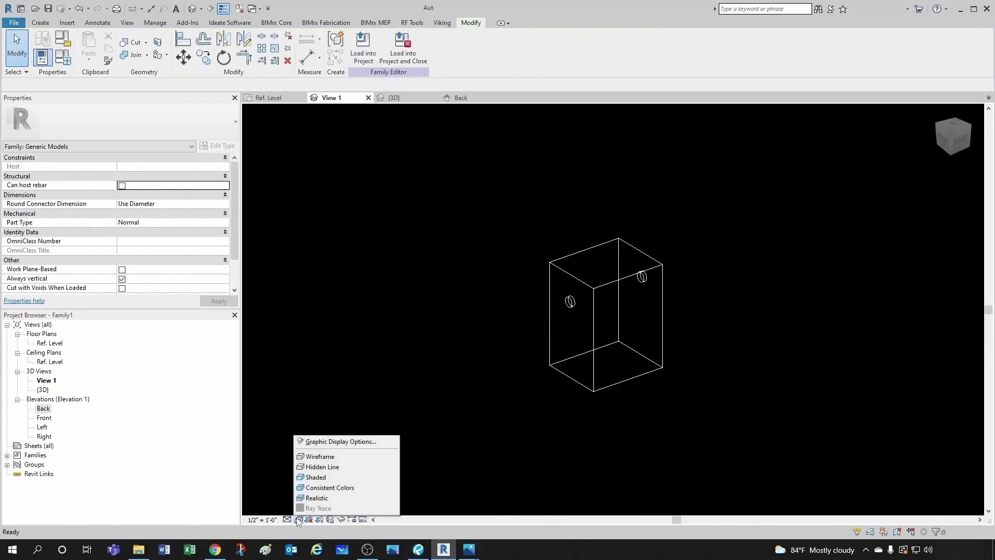
left_click(324, 495)
middle_click_drag(552, 330, 696, 433, "shift")
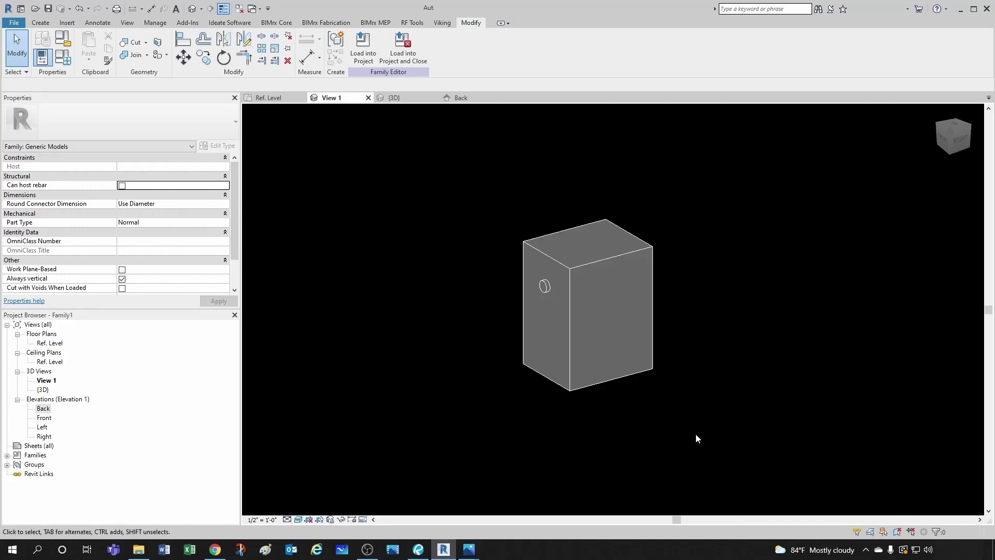
left_click(298, 520)
left_click(320, 477)
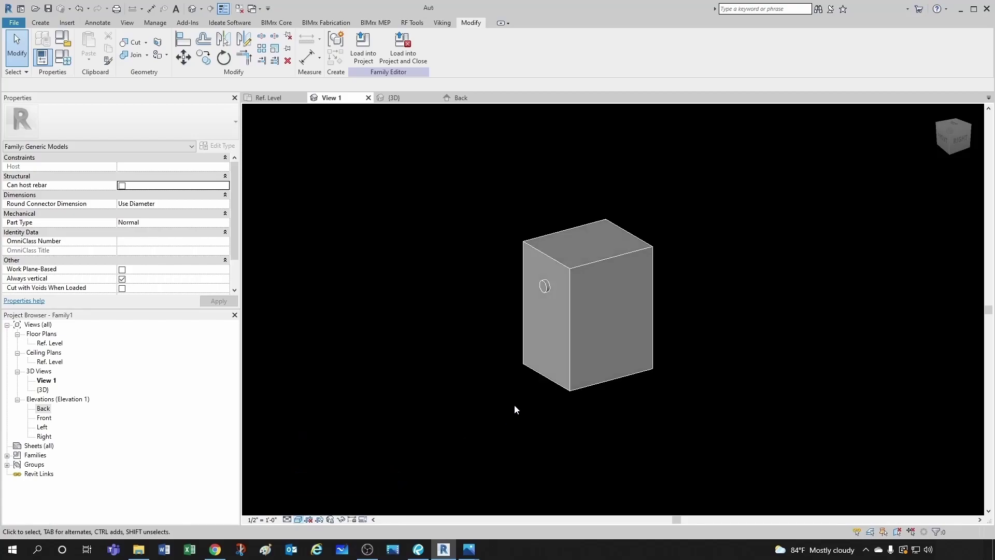
mouse_move(513, 406)
middle_mouse_down("shift")
mouse_move(580, 350)
mouse_move(498, 368)
mouse_move(586, 383)
mouse_move(507, 347)
mouse_move(573, 381)
mouse_move(539, 372)
mouse_move(539, 357)
mouse_move(528, 361)
mouse_move(474, 316)
mouse_move(559, 343)
middle_mouse_up("shift")
Close View 1 with Ctrl+F4 and zoom in on the box in the {3D} view
key("ctrl+F4")
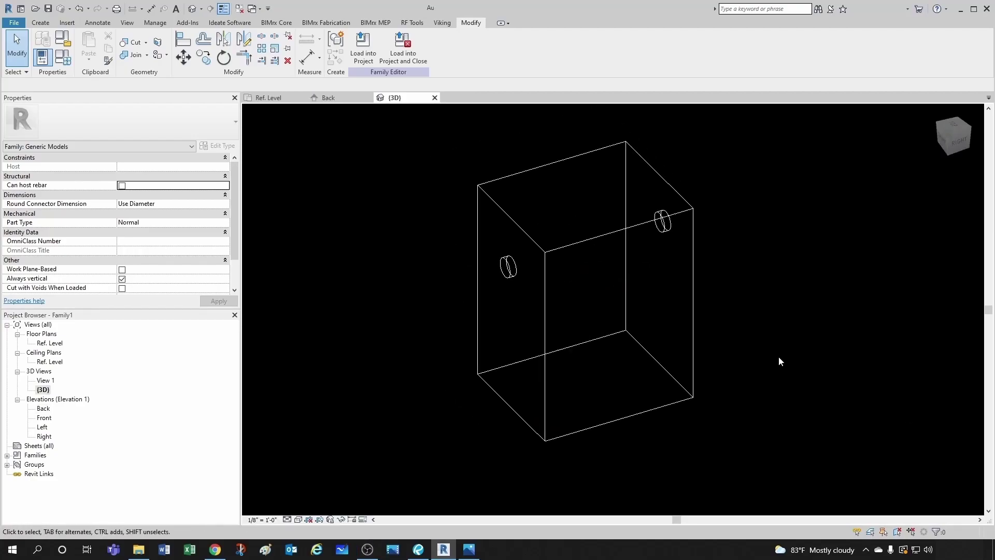
scroll(542, 298, "up", 2)
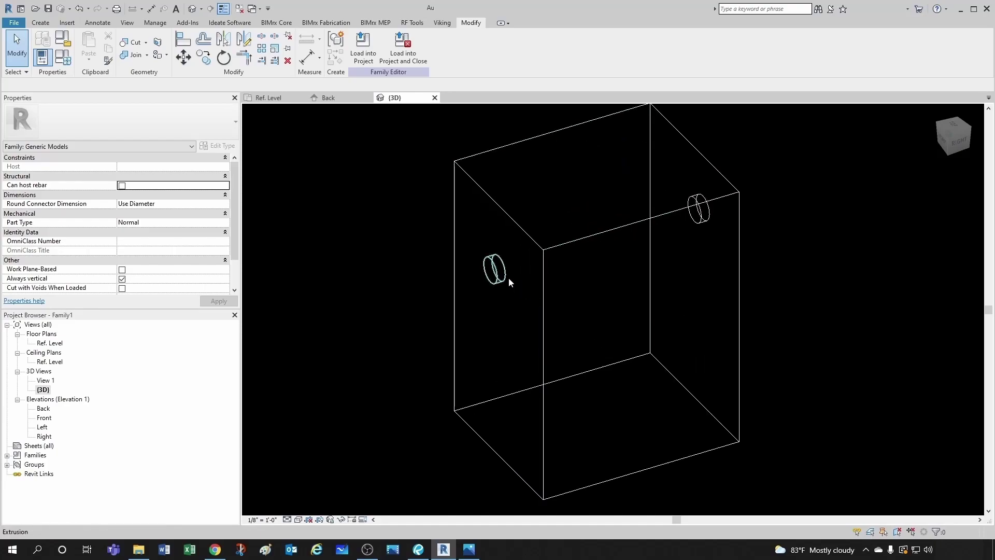
scroll(500, 282, "up", 1)
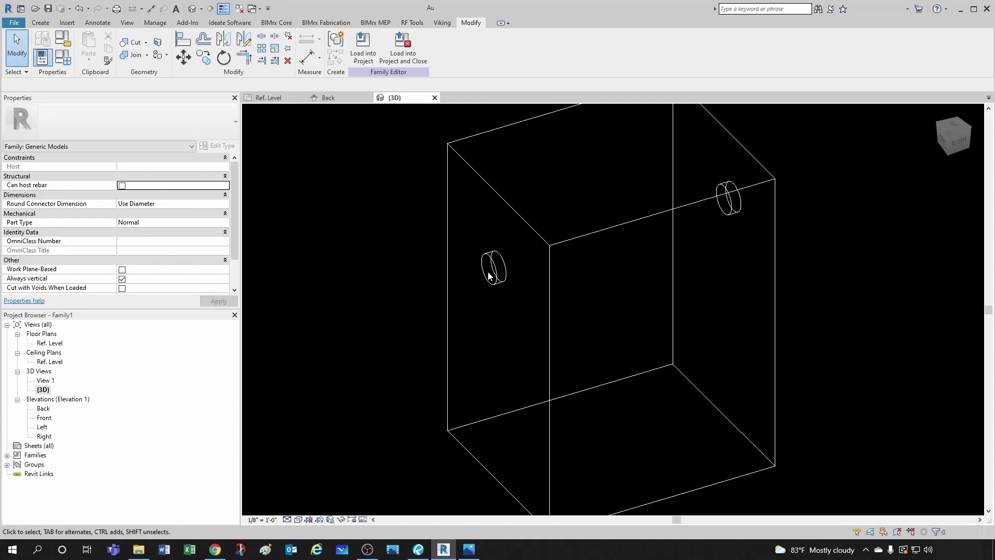
scroll(492, 274, "up", 1)
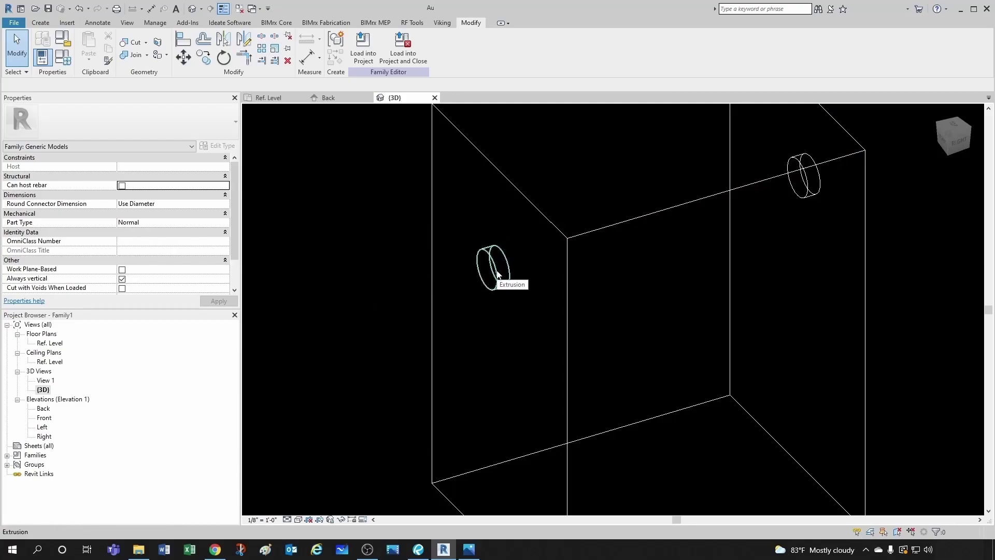
scroll(544, 291, "down", 5)
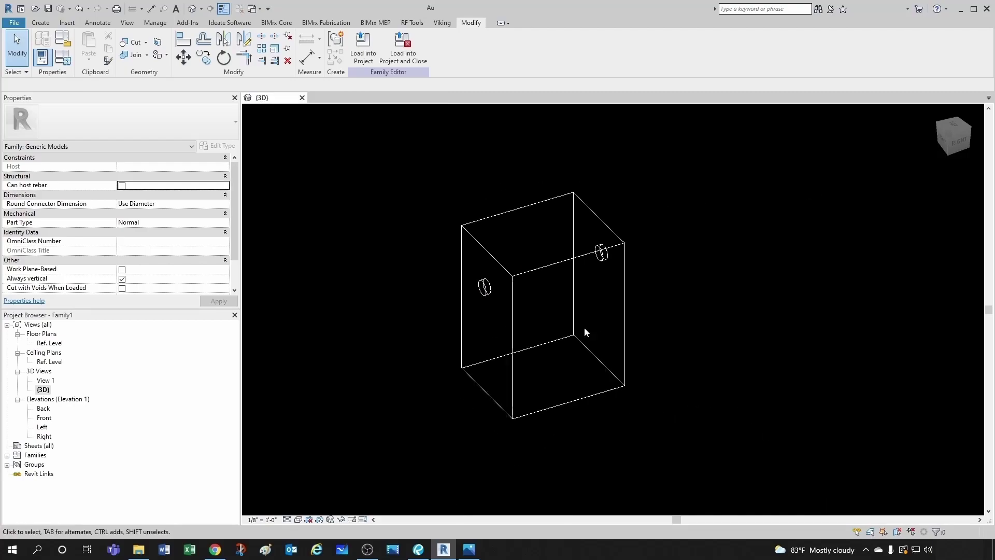
scroll(513, 319, "up", 2)
In the left connector's extrusion sketch, add a diameter dimension to the circle
left_click(475, 276)
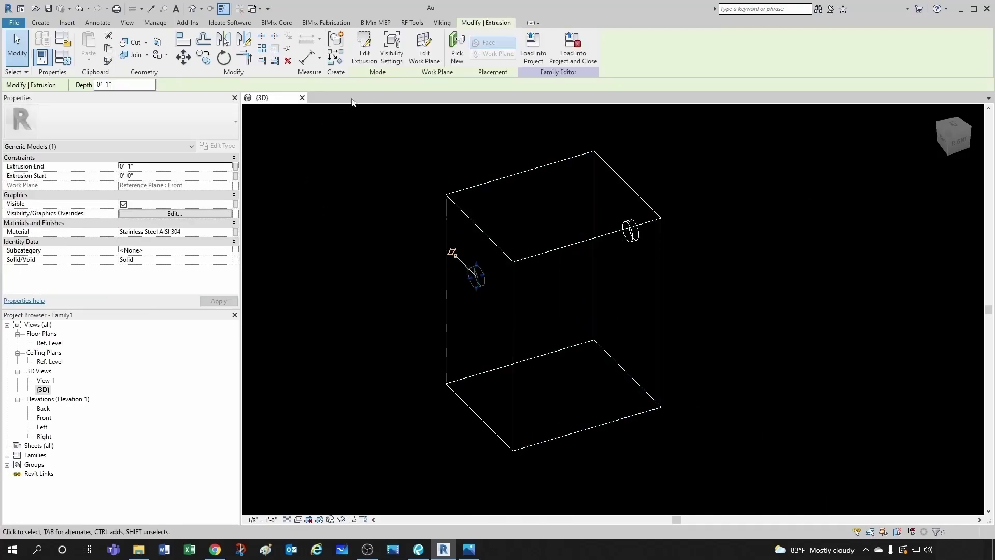
left_click(364, 49)
scroll(383, 254, "up", 1)
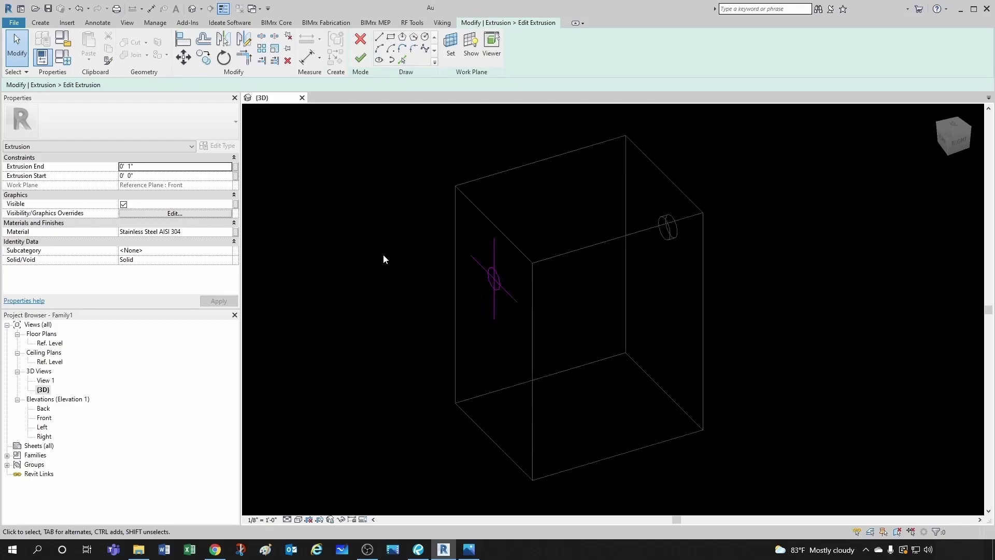
left_click(318, 61)
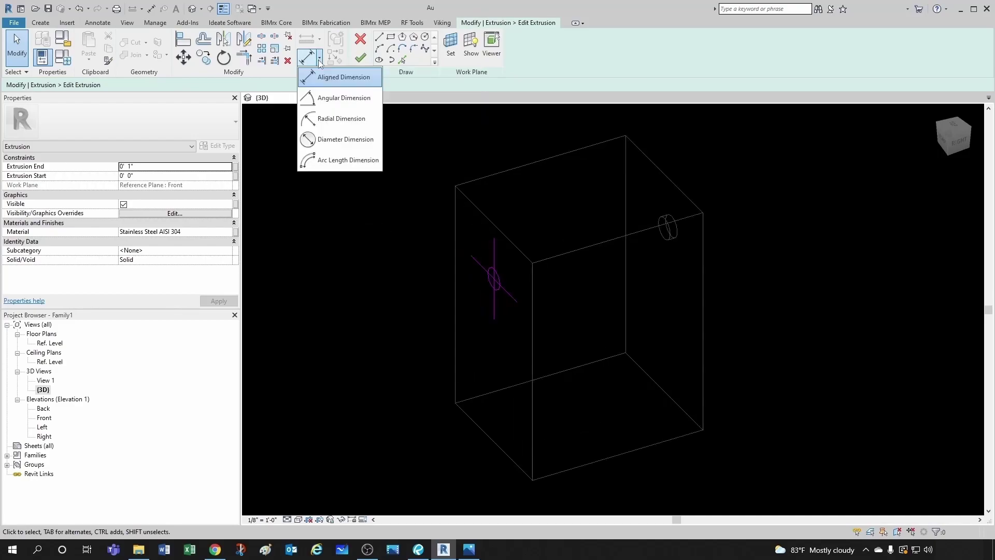
left_click(334, 137)
scroll(478, 305, "up", 2)
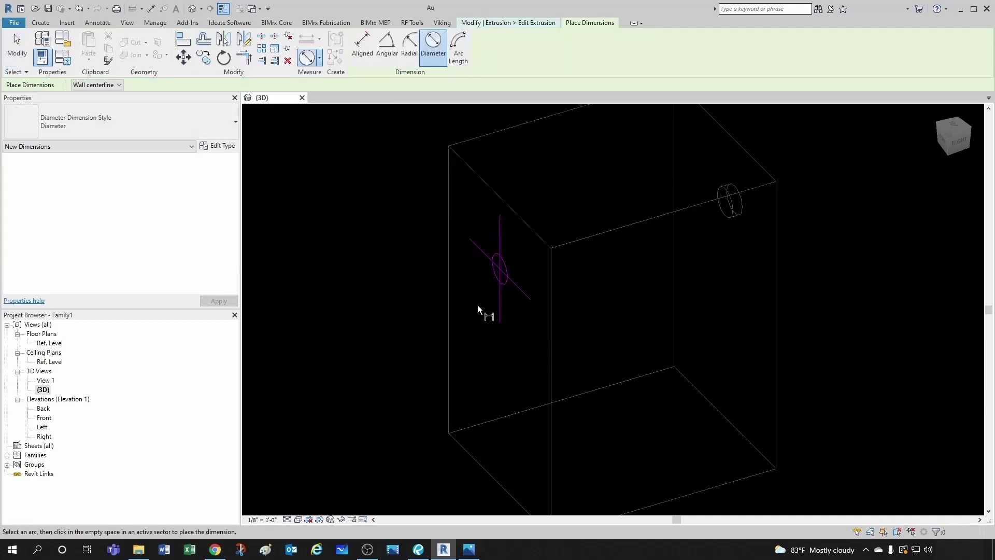
scroll(514, 260, "up", 1)
left_click(513, 259)
left_click(516, 250)
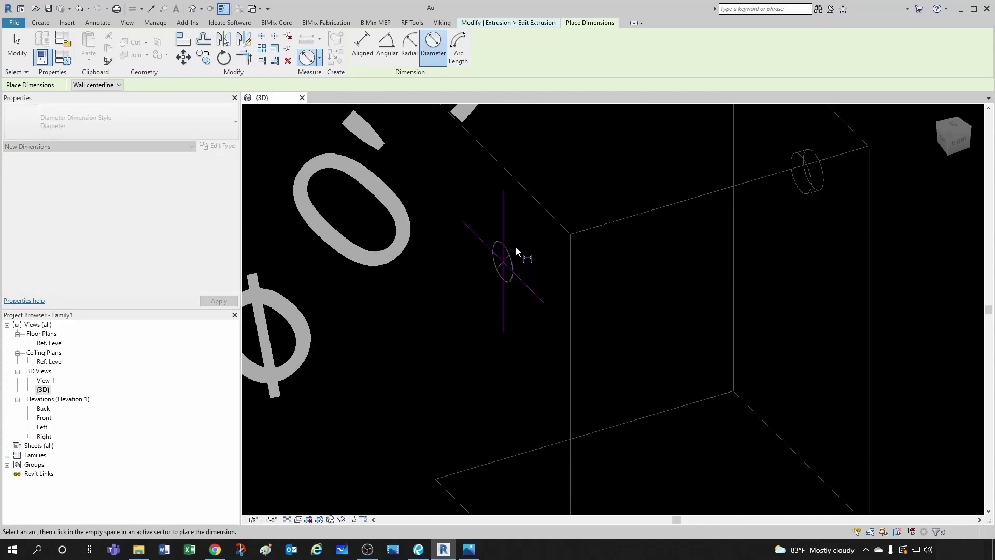
scroll(542, 290, "down", 3)
scroll(542, 293, "down", 1)
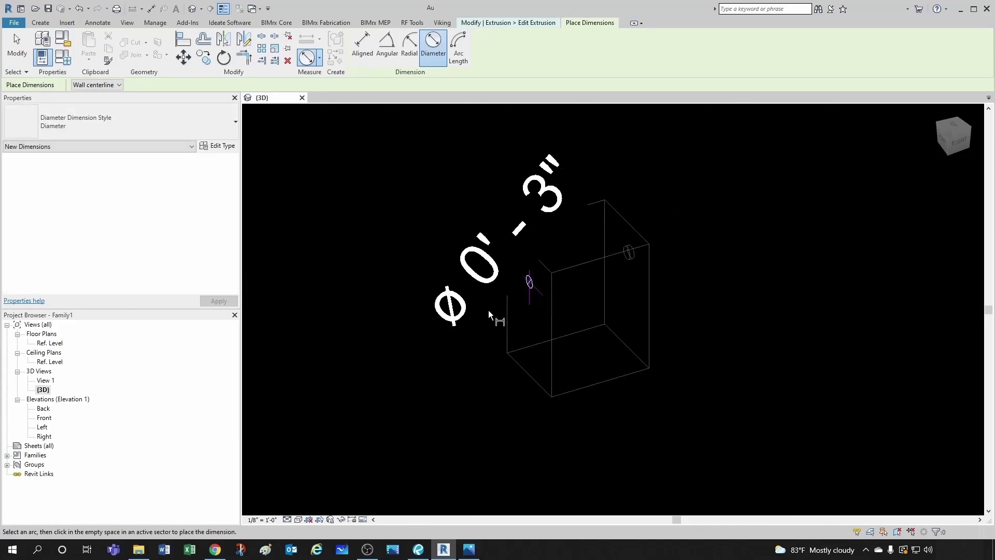
key("Escape")
Label the diameter with a new 'Pipe Size' parameter (0' 3") and finish the sketch
left_click(517, 226)
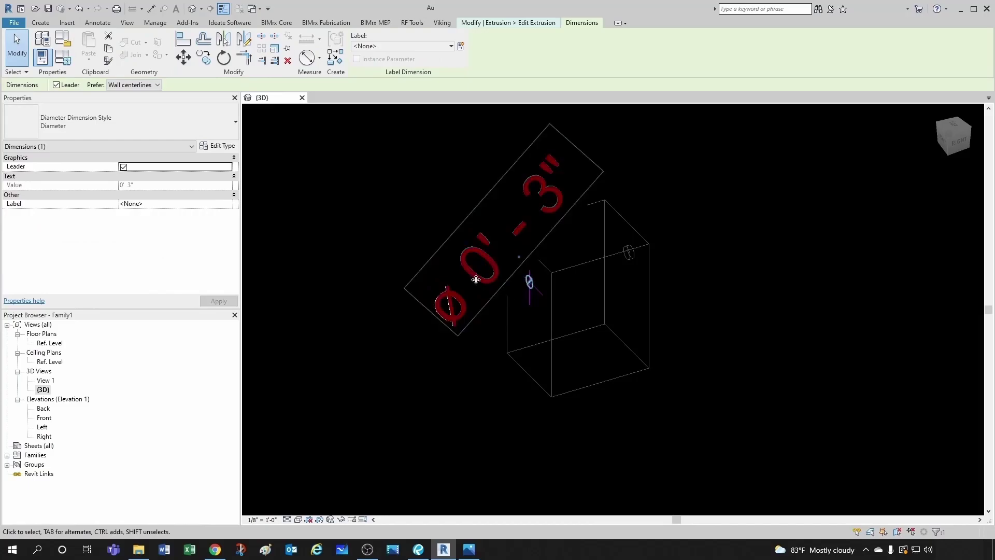
left_click(461, 46)
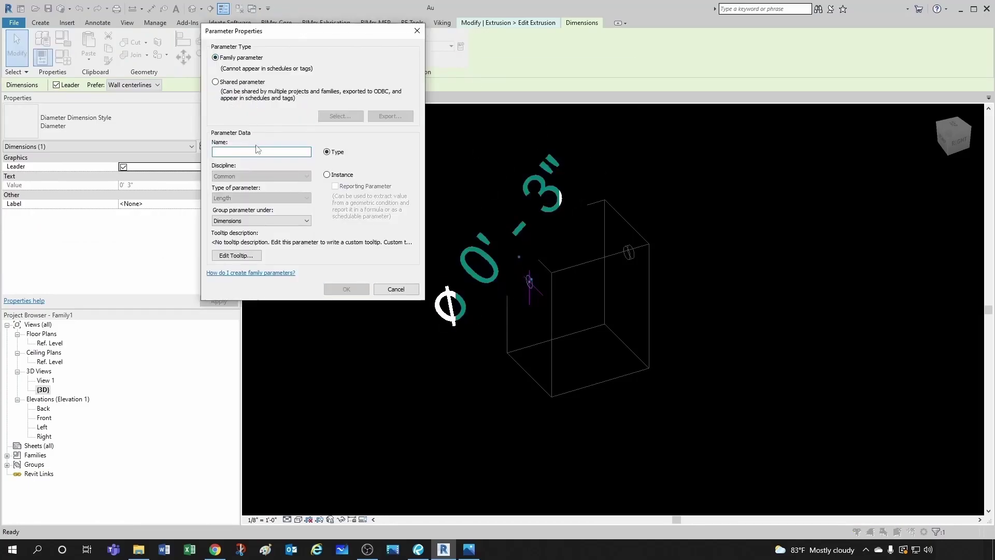
type("Pi")
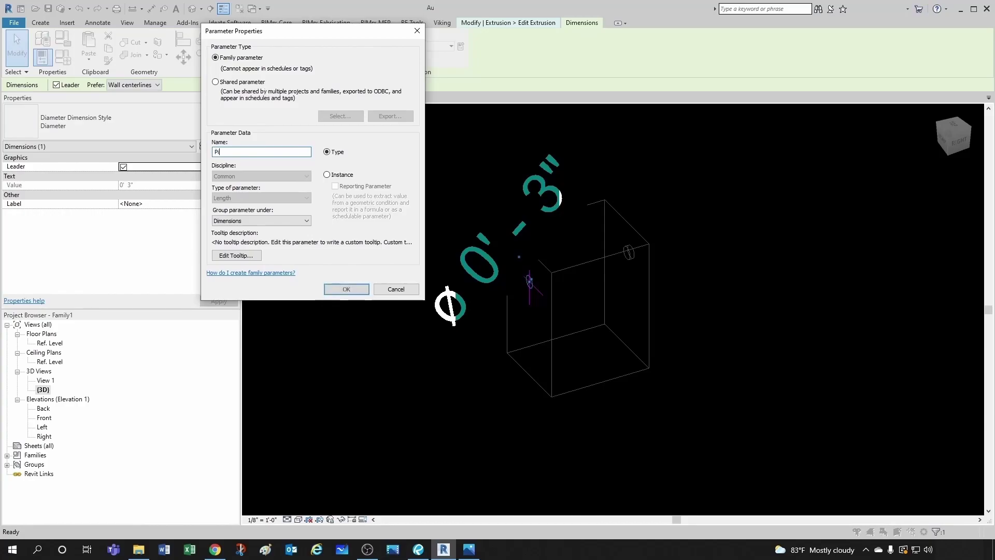
type("pe Size")
left_click(346, 291)
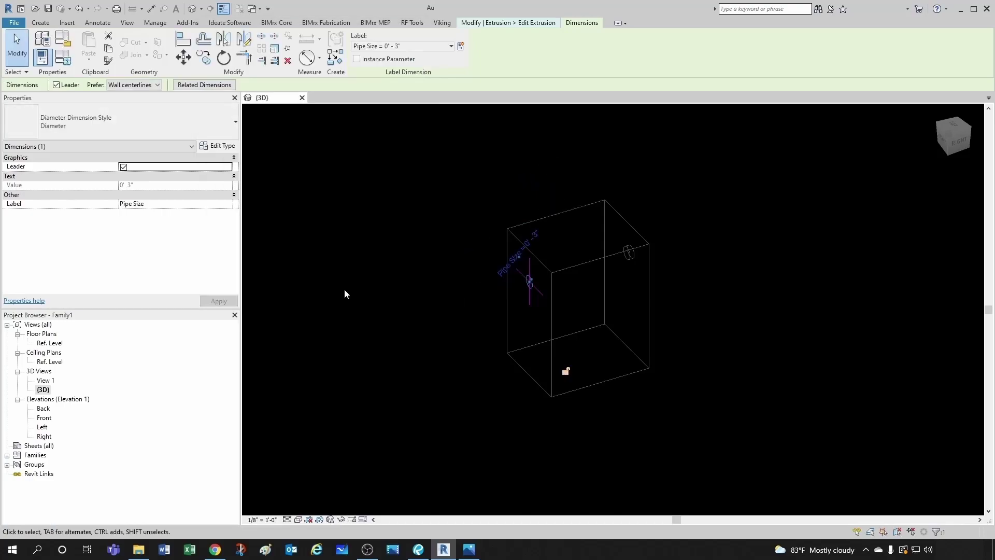
scroll(527, 309, "up", 2)
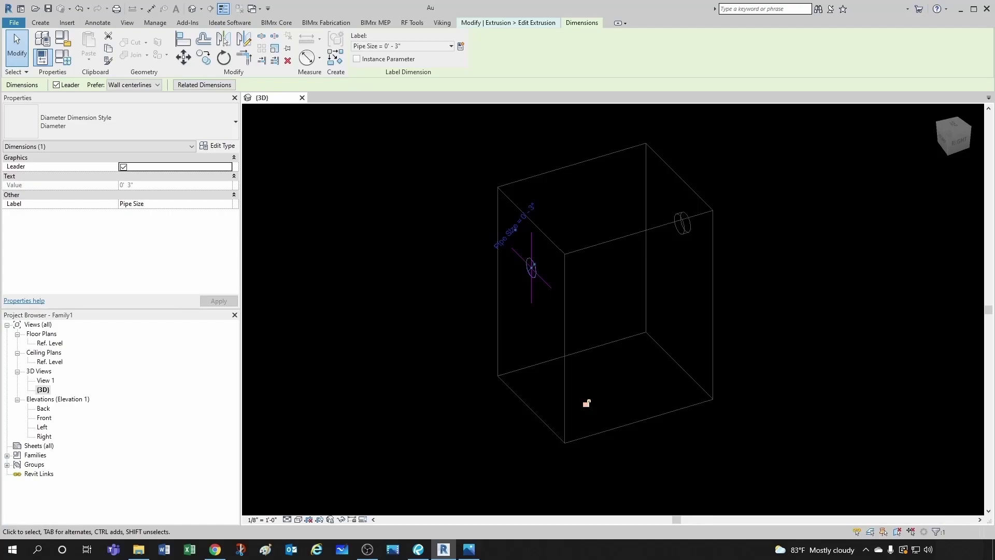
left_click(568, 57)
left_click(519, 27)
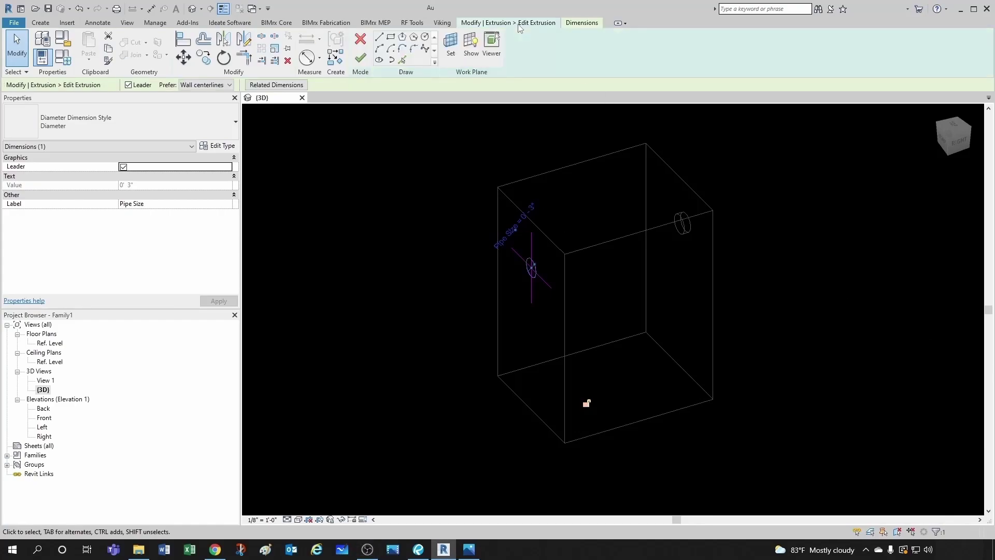
left_click(359, 59)
left_click(468, 305)
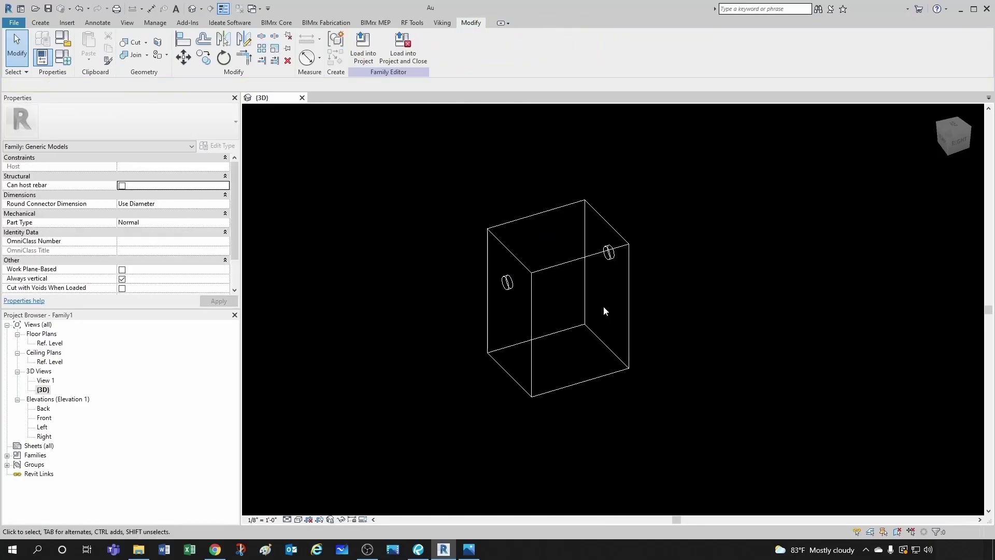
In the right connector's extrusion sketch, add a diameter dimension to the circle
middle_click_drag(604, 306, 509, 267)
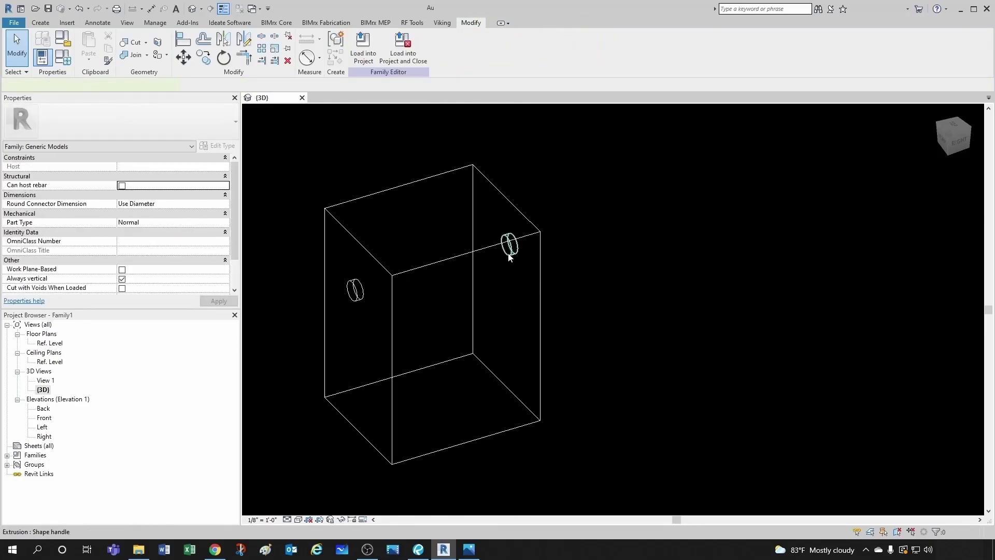
left_click(509, 247)
left_click(365, 52)
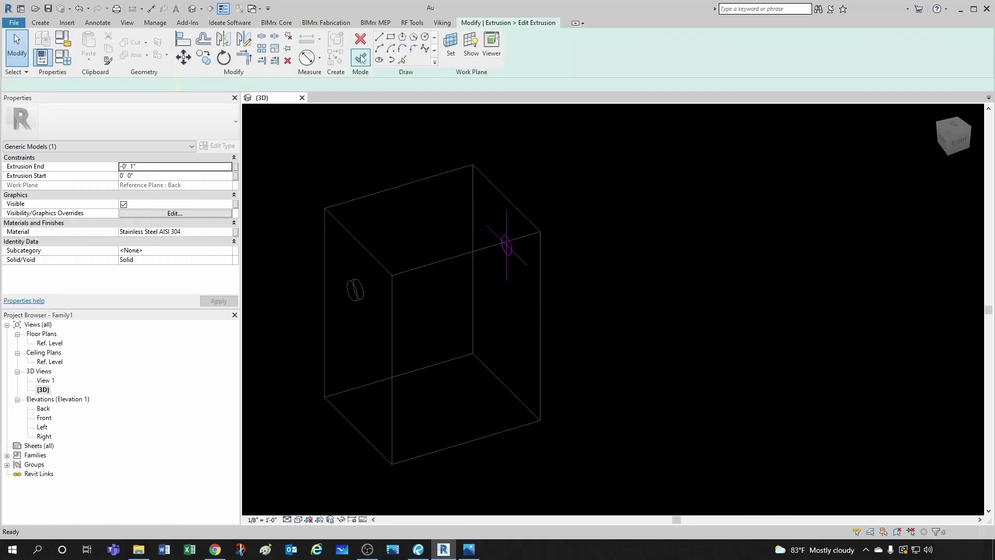
left_click(307, 58)
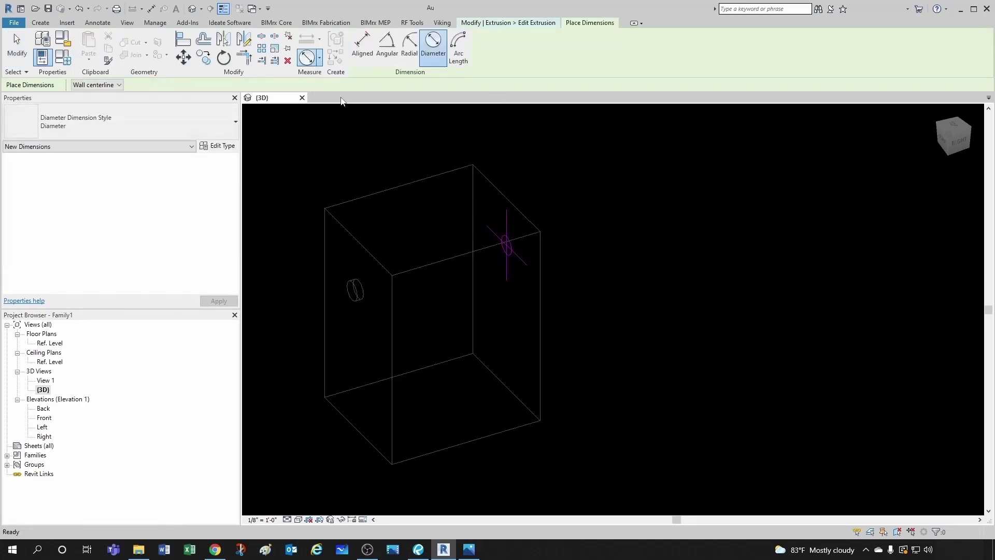
left_click(508, 239)
left_click(526, 200)
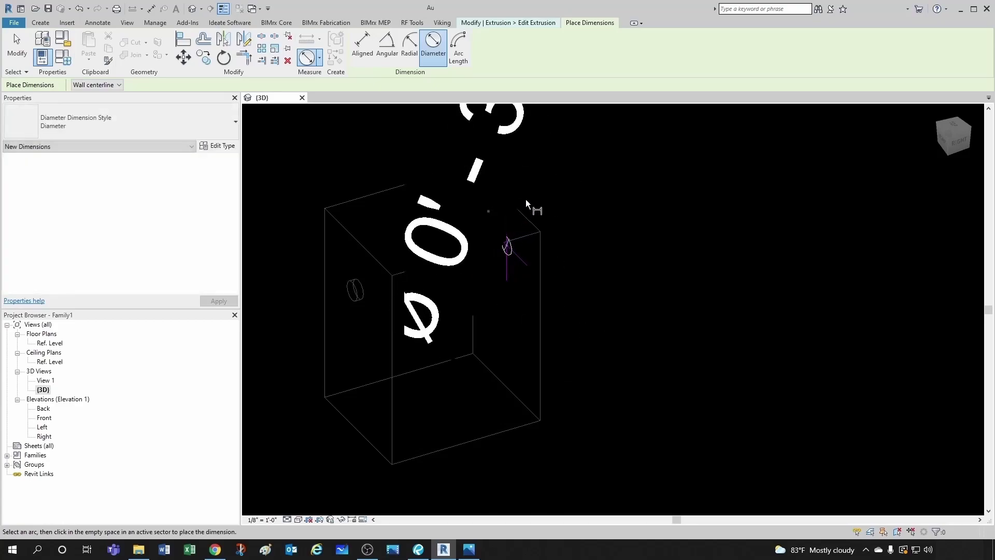
scroll(544, 259, "down", 2)
key("Escape")
key("Escape")
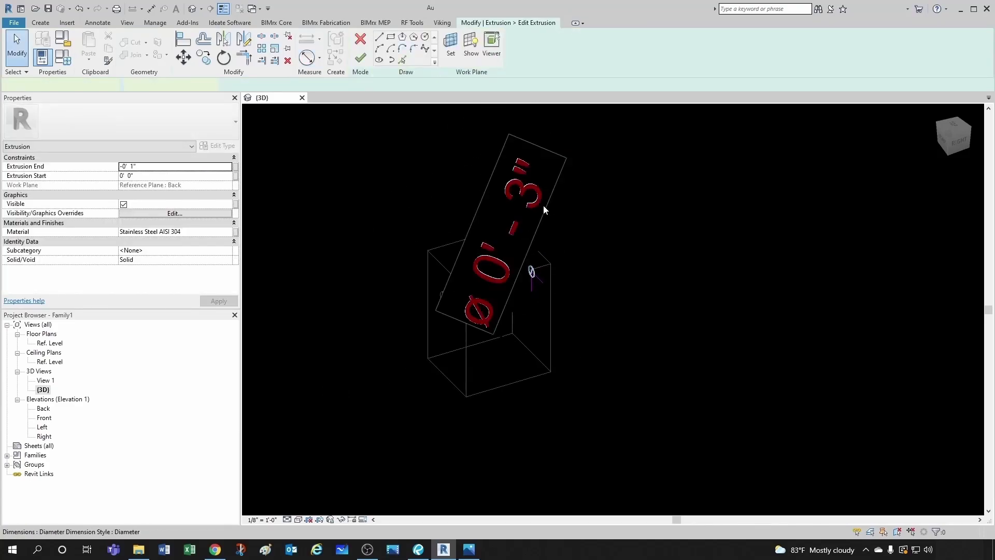
Label that diameter with Pipe Size, finish the sketch, and recentre the box
left_click(544, 207)
left_click(449, 50)
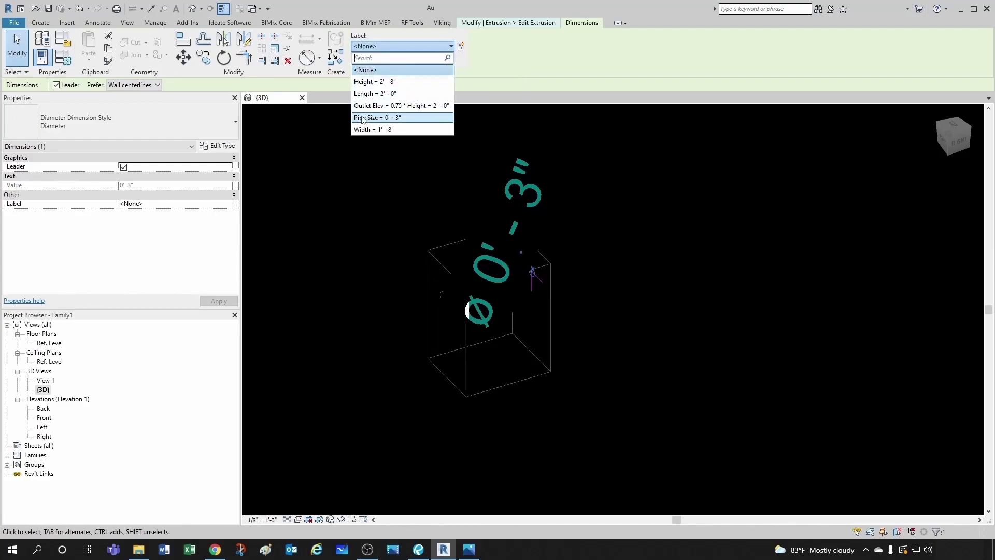
left_click(379, 118)
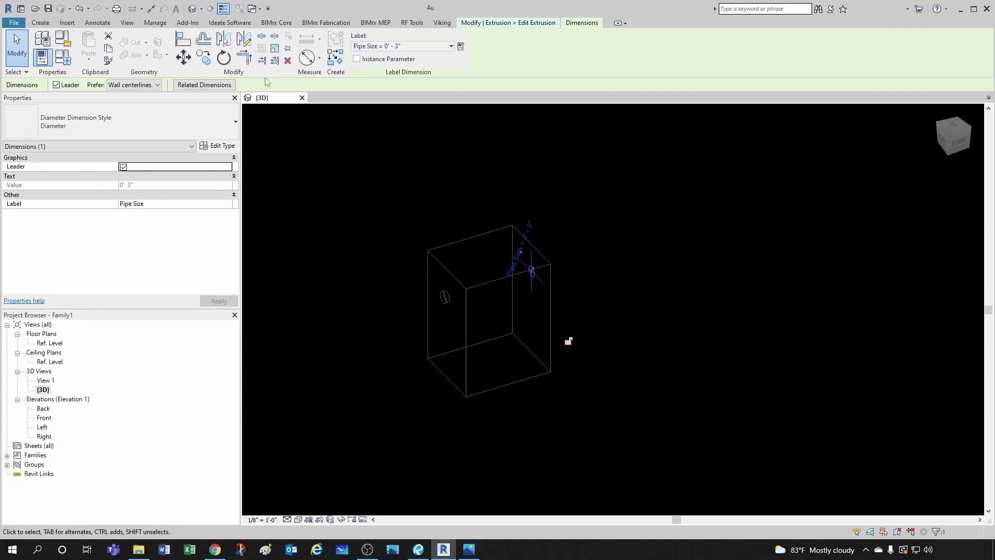
left_click(517, 24)
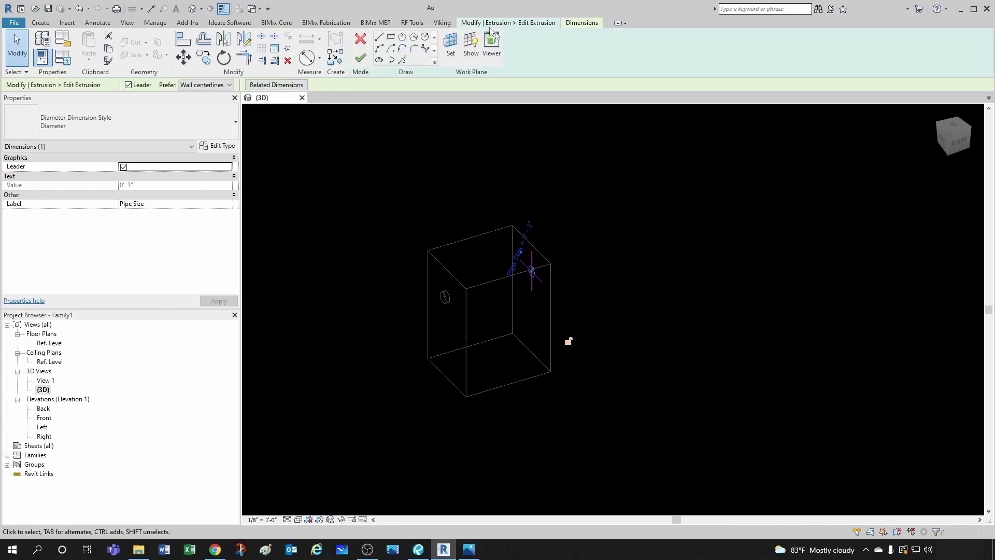
left_click(360, 58)
scroll(534, 316, "down", 1)
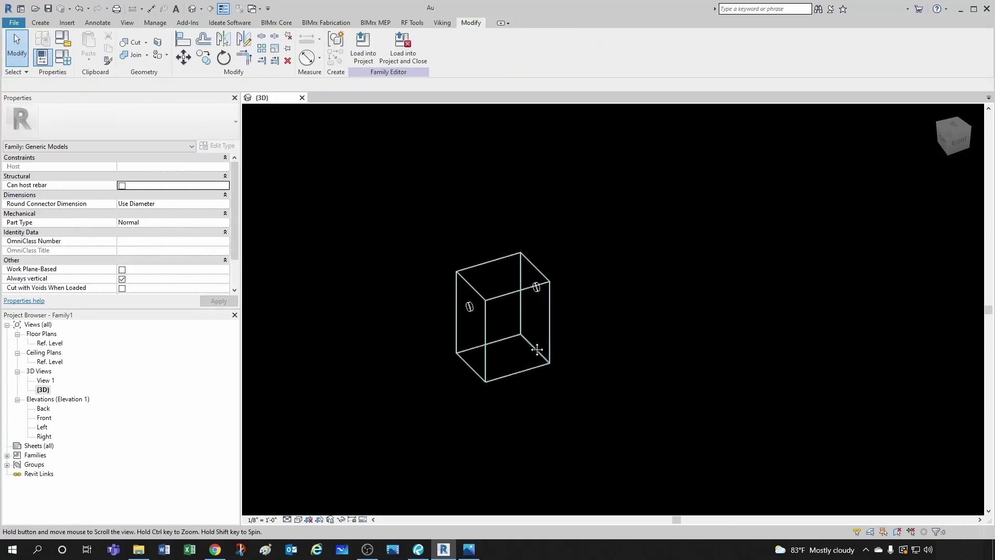
middle_click_drag(536, 350, 515, 354)
left_click(68, 64)
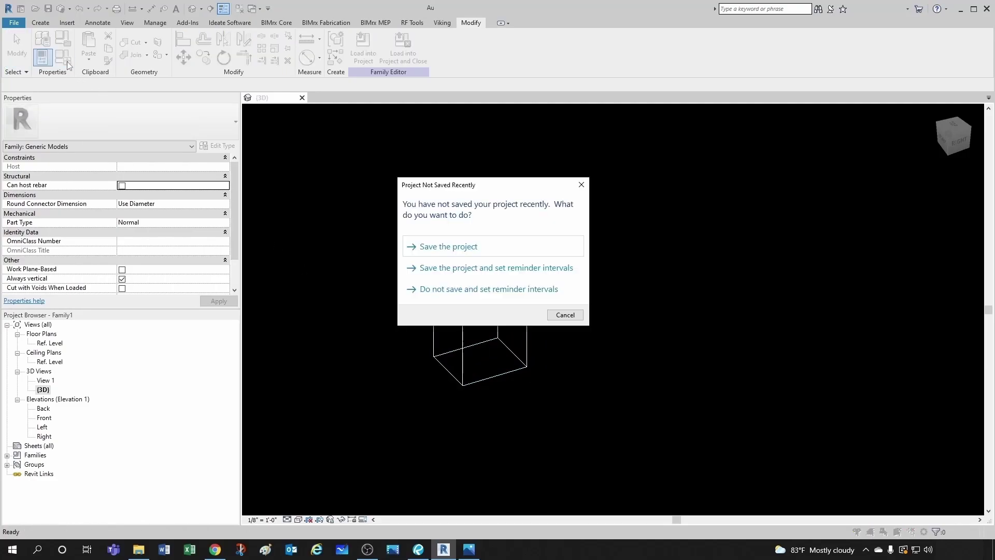
left_click(565, 315)
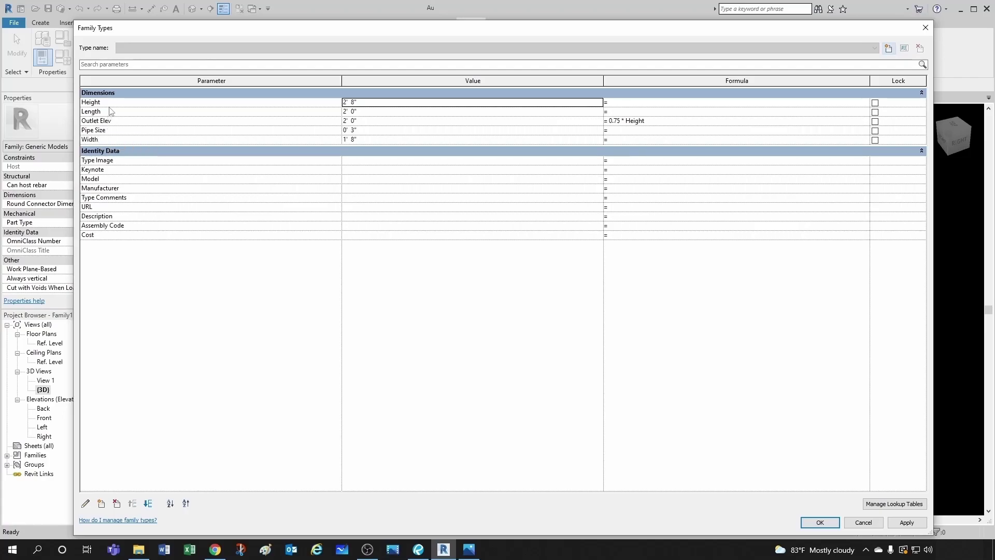
left_click(367, 134)
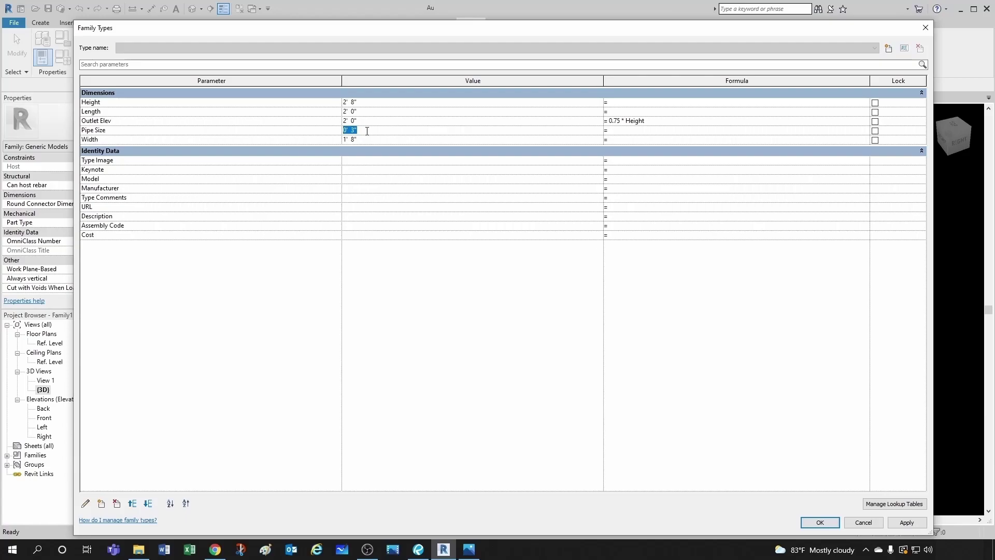
type("6")
left_click_drag(492, 26, 994, 23)
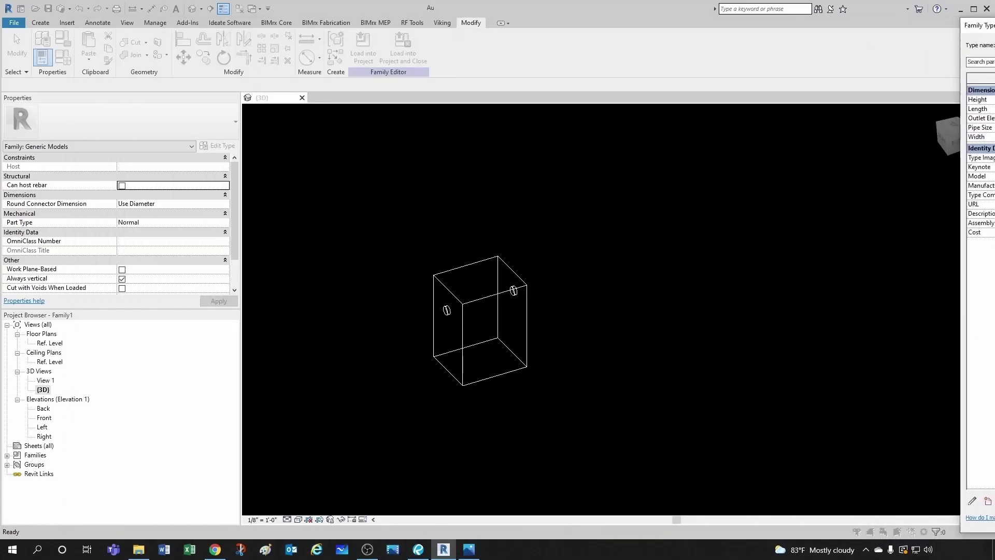
key("Return")
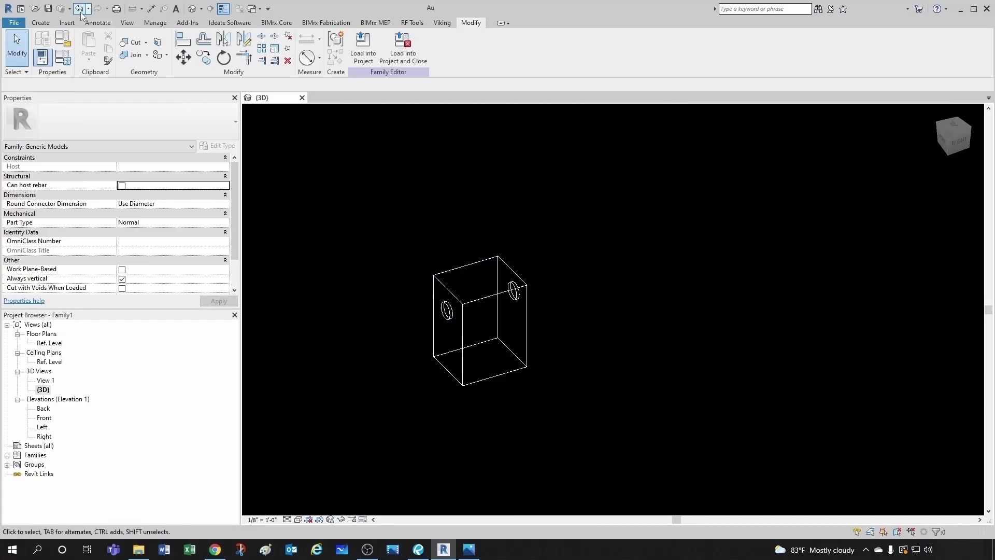
scroll(485, 363, "up", 2)
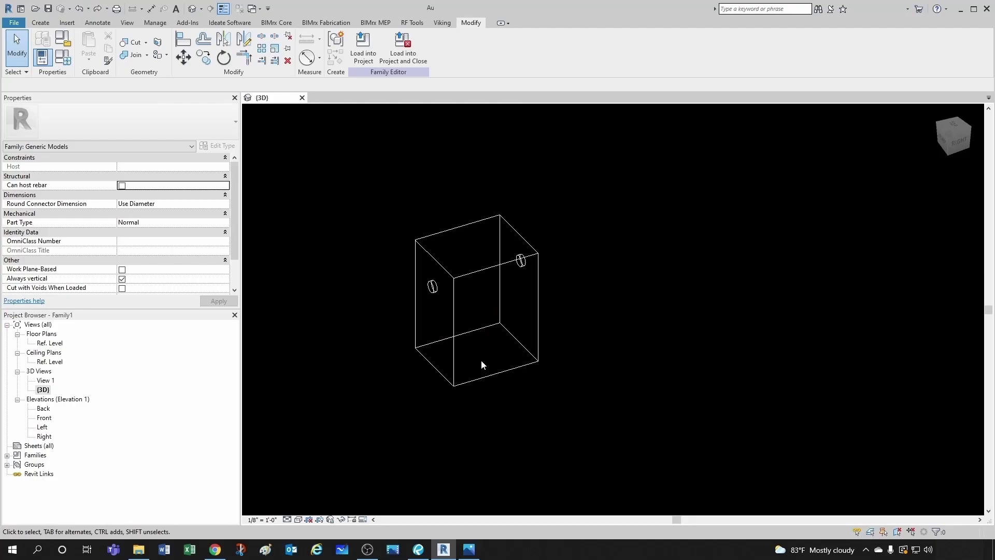
Place a pipe connector on the left pipe stub's end face
middle_click_drag(481, 361, 459, 331, "shift")
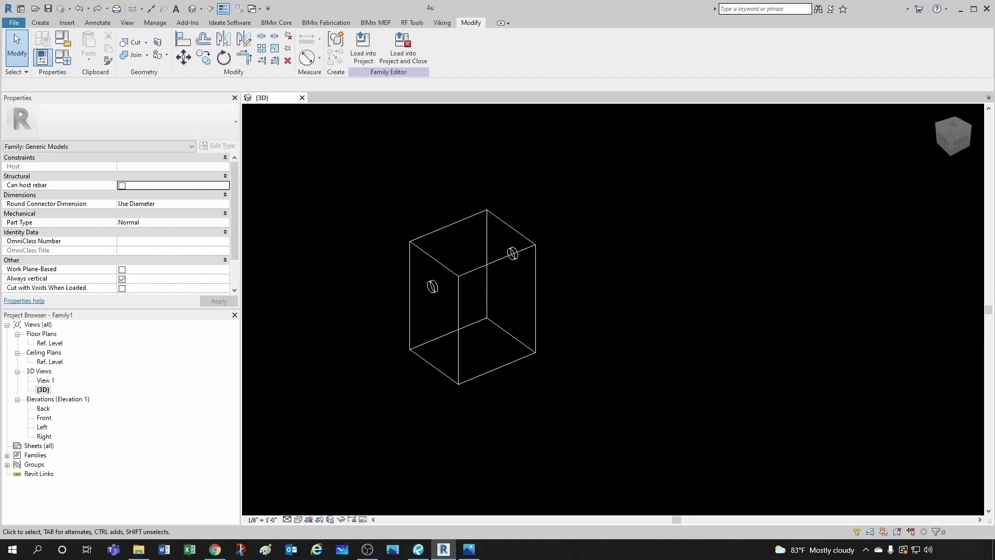
scroll(482, 322, "up", 3)
middle_click_drag(482, 322, 586, 349)
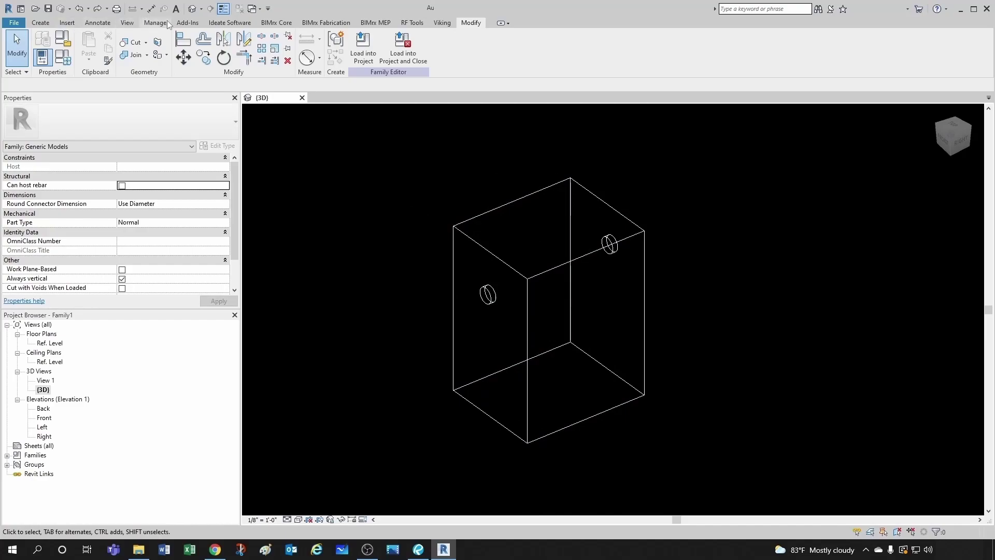
left_click(40, 23)
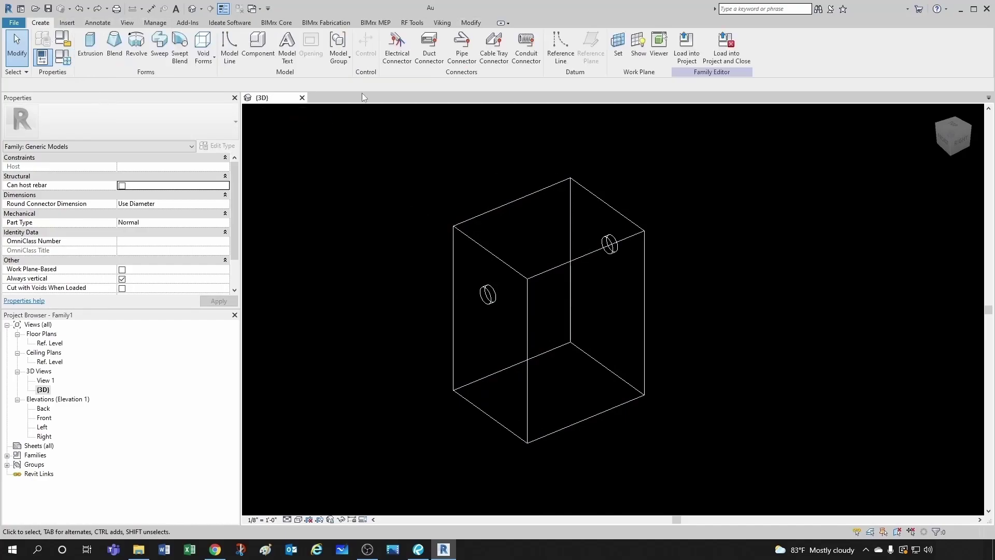
left_click(462, 44)
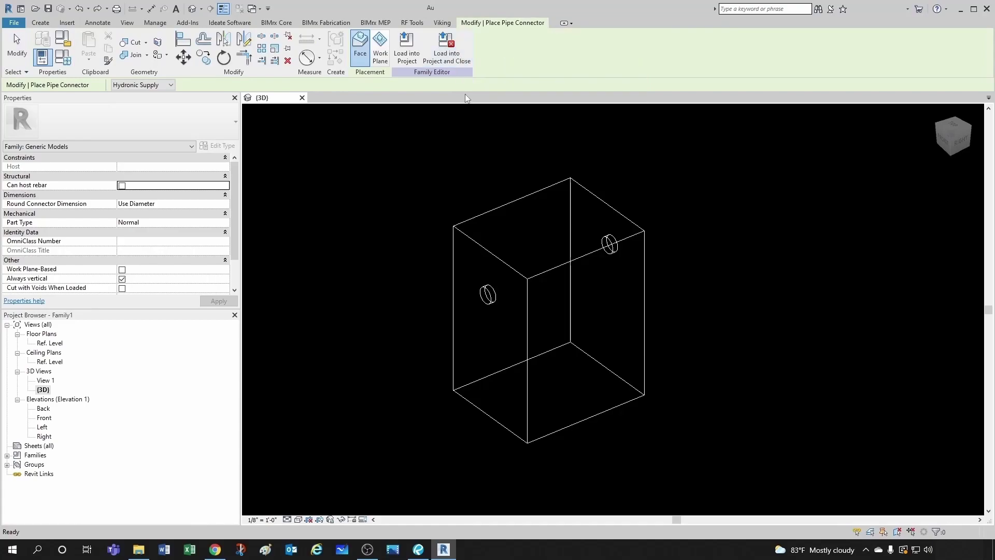
scroll(480, 321, "up", 2)
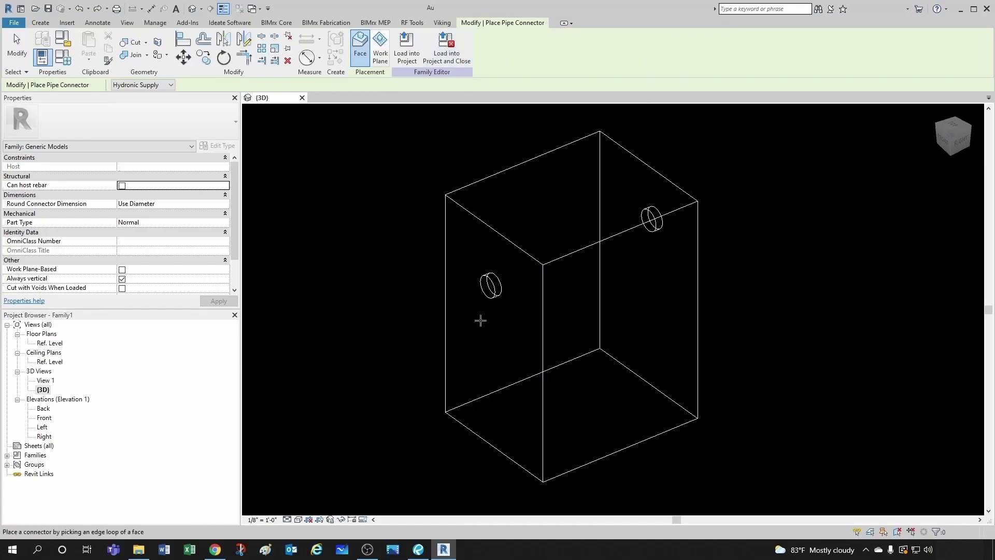
scroll(481, 321, "up", 1)
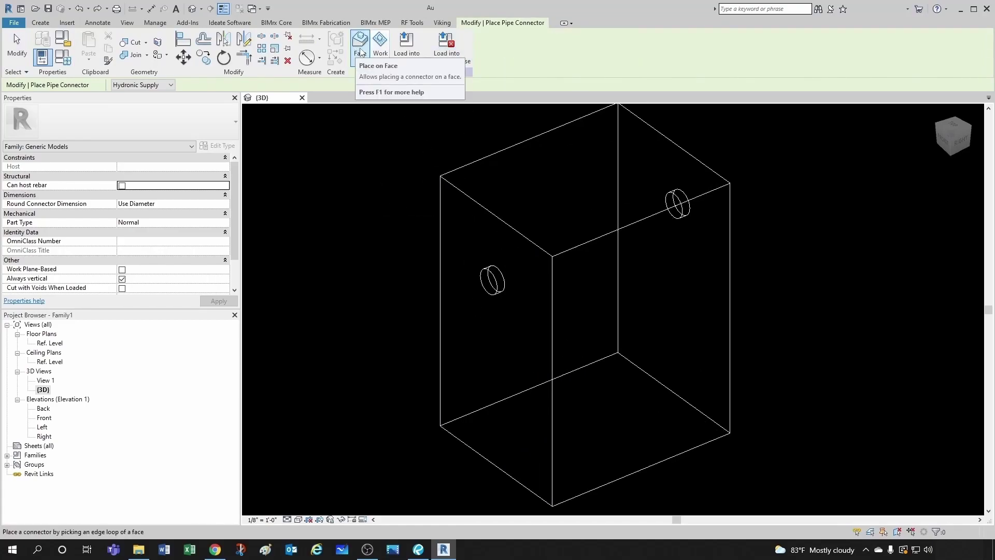
scroll(493, 291, "up", 2)
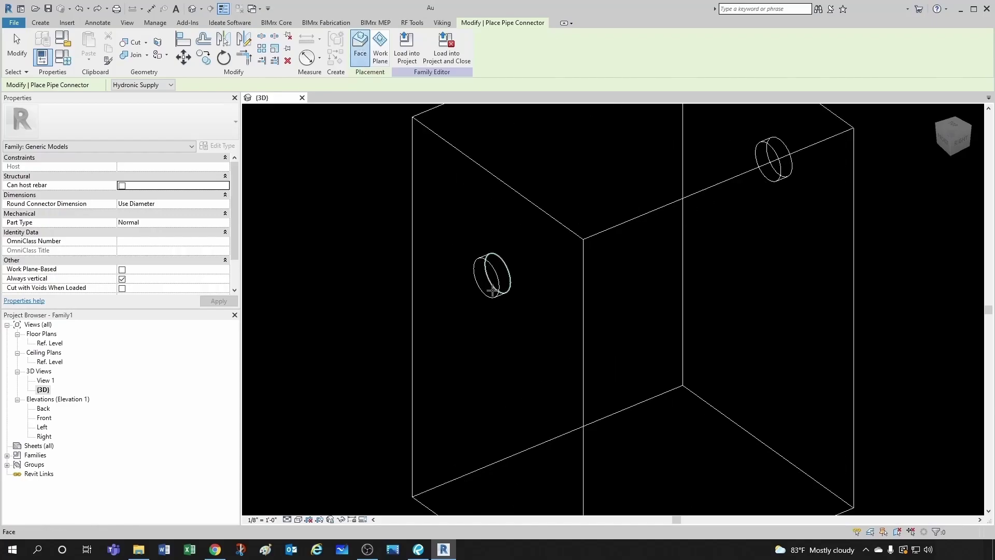
scroll(480, 327, "down", 3)
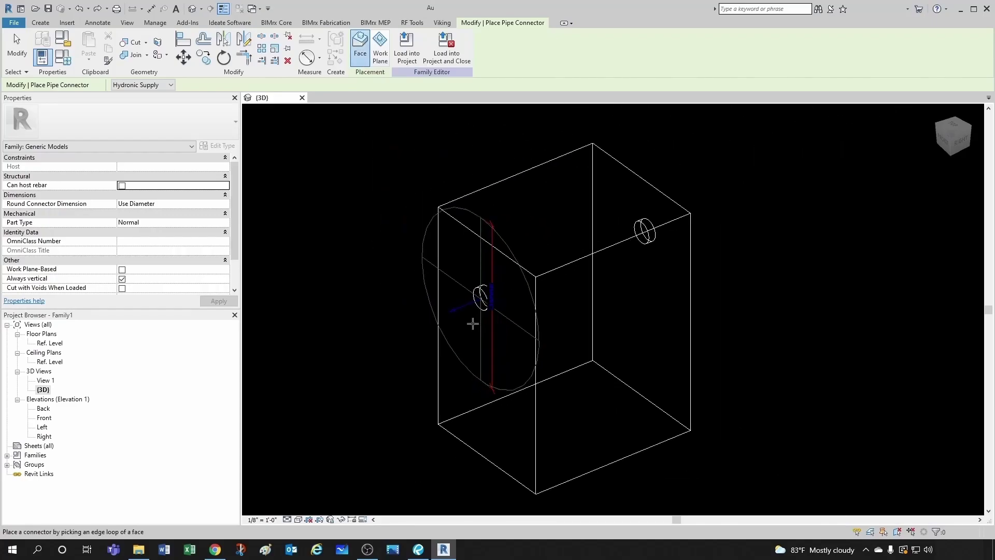
key("Escape")
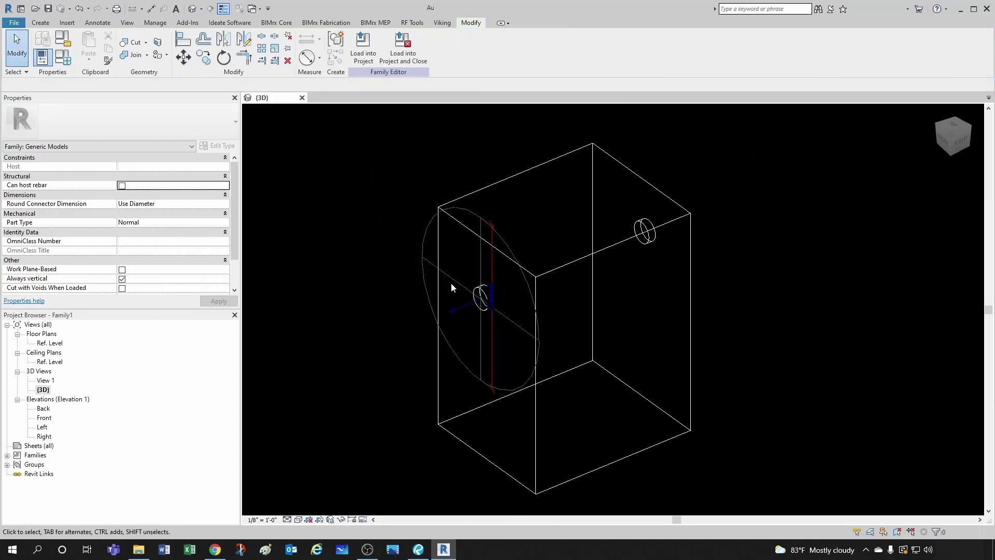
Set the left connector's diameter to 3" and associate it with the Pipe Size parameter
left_click(455, 282)
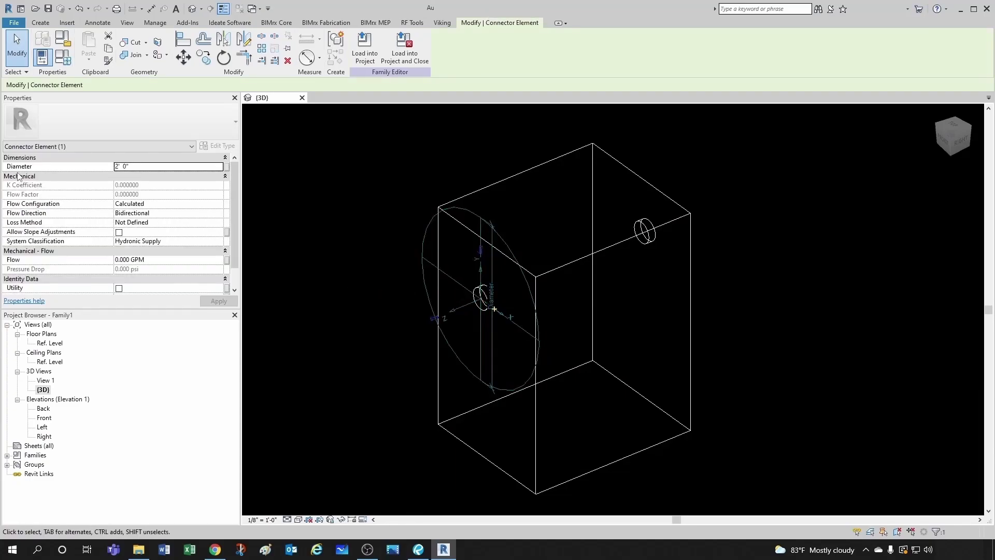
left_click(138, 168)
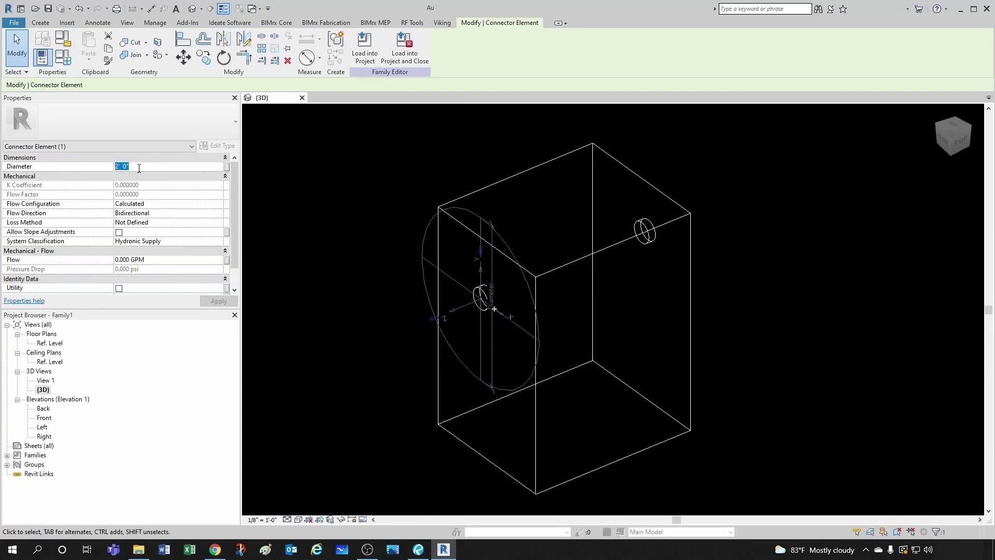
type("3\"")
left_click(166, 203)
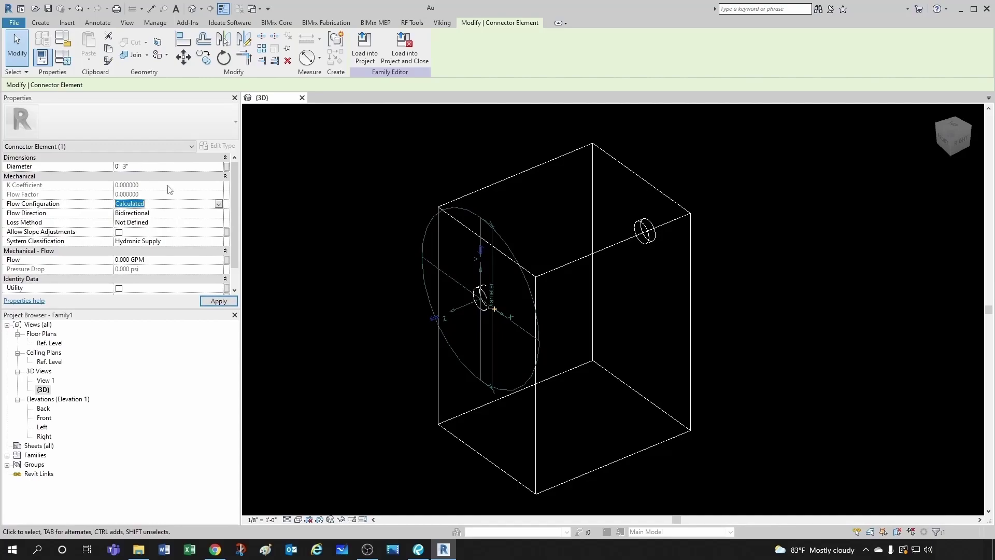
left_click(134, 166)
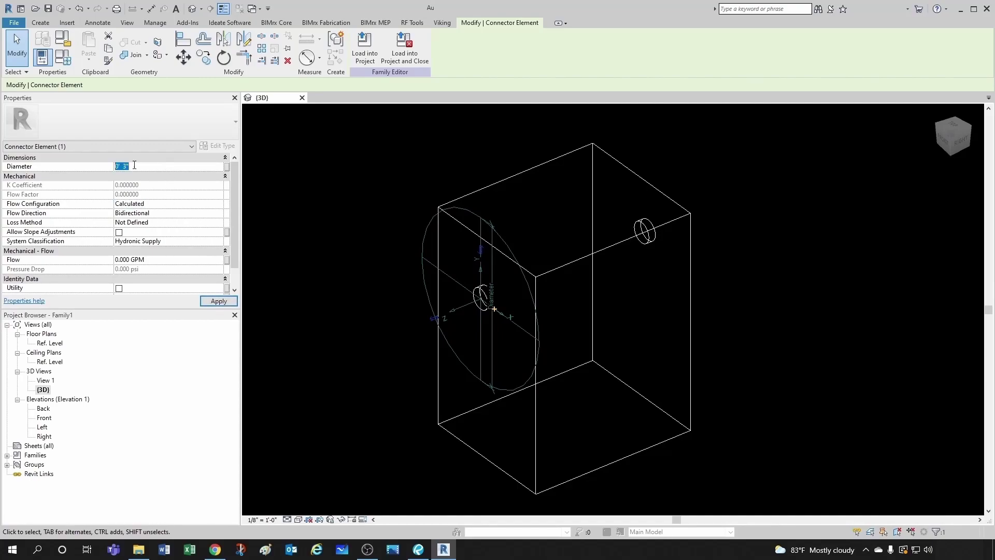
left_click(226, 167)
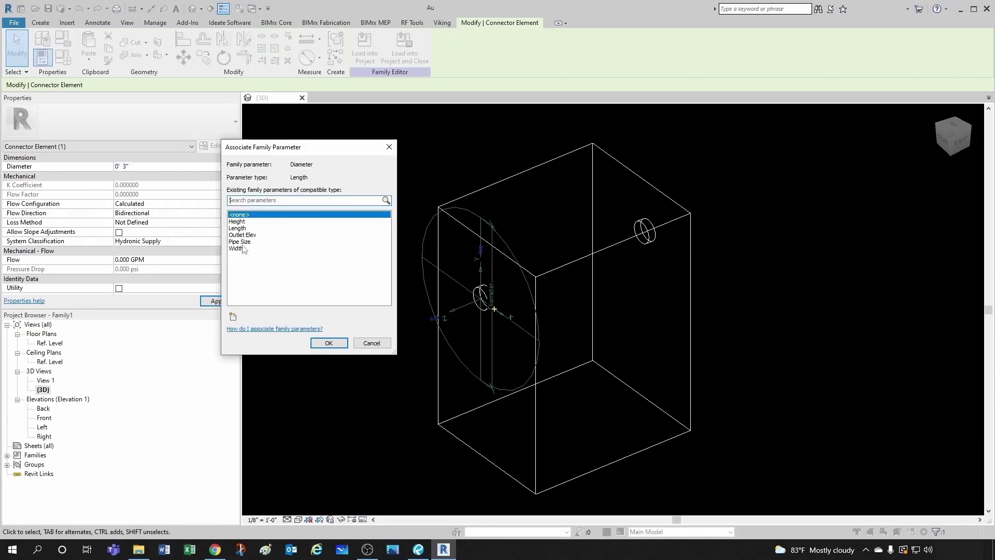
left_click(241, 241)
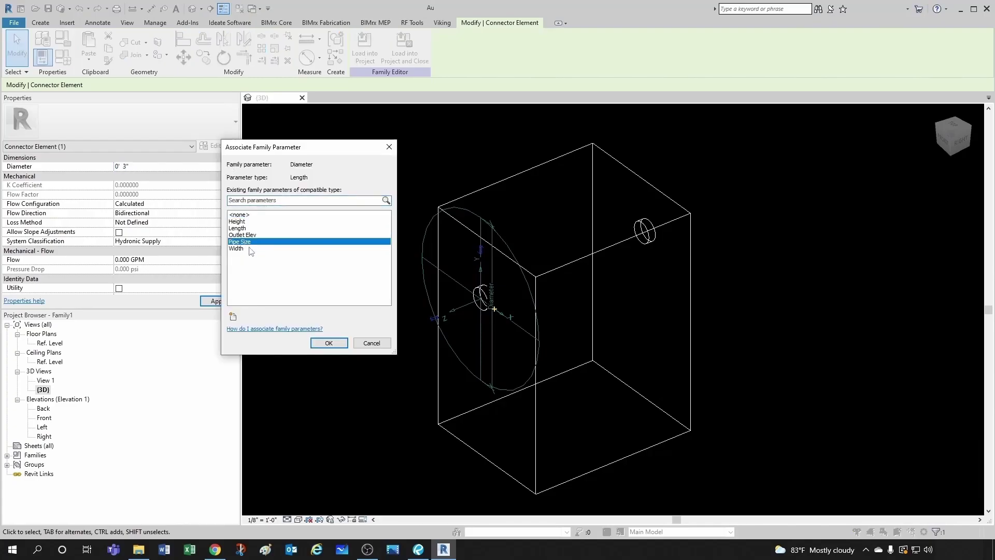
left_click(320, 342)
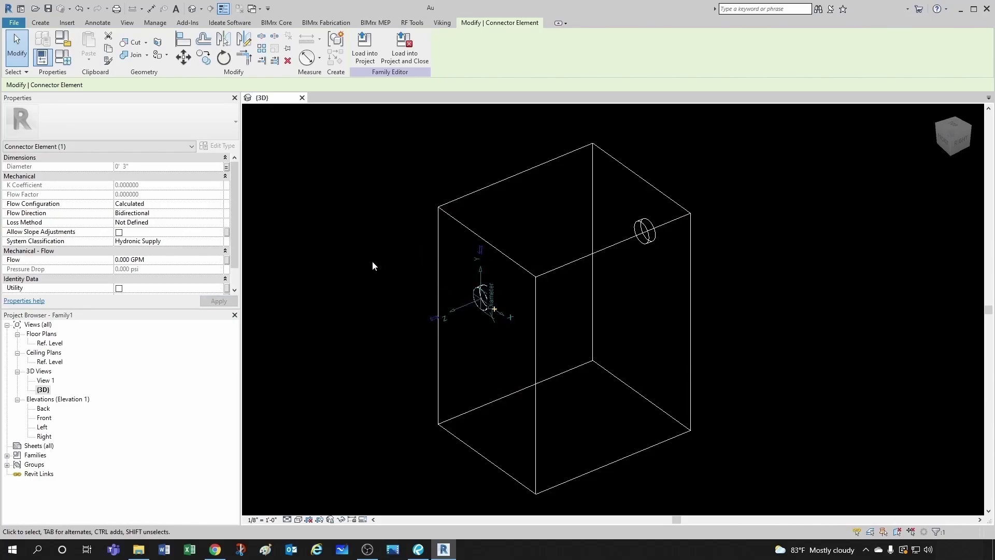
Keep flow configuration Calculated, set flow direction In and system classification Sanitary
left_click(222, 206)
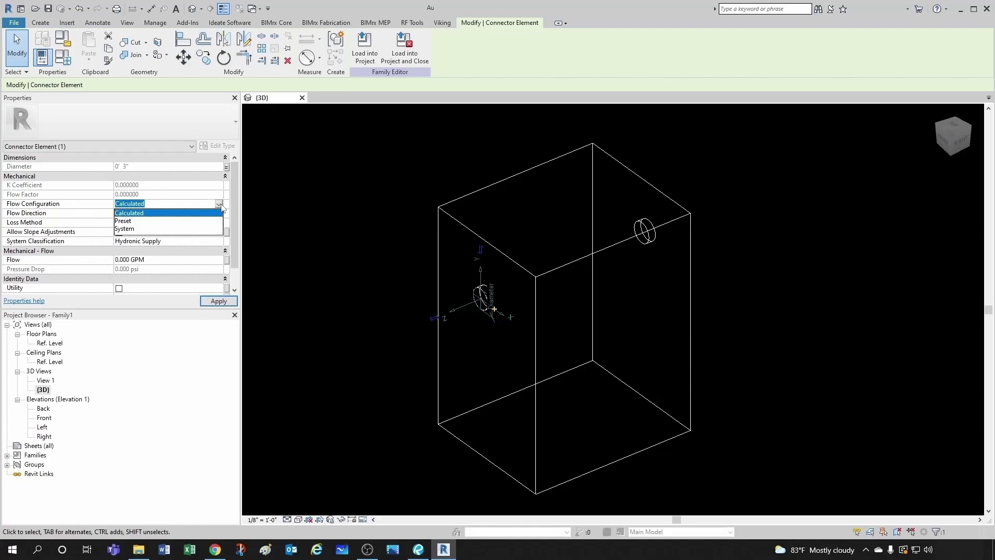
left_click(234, 199)
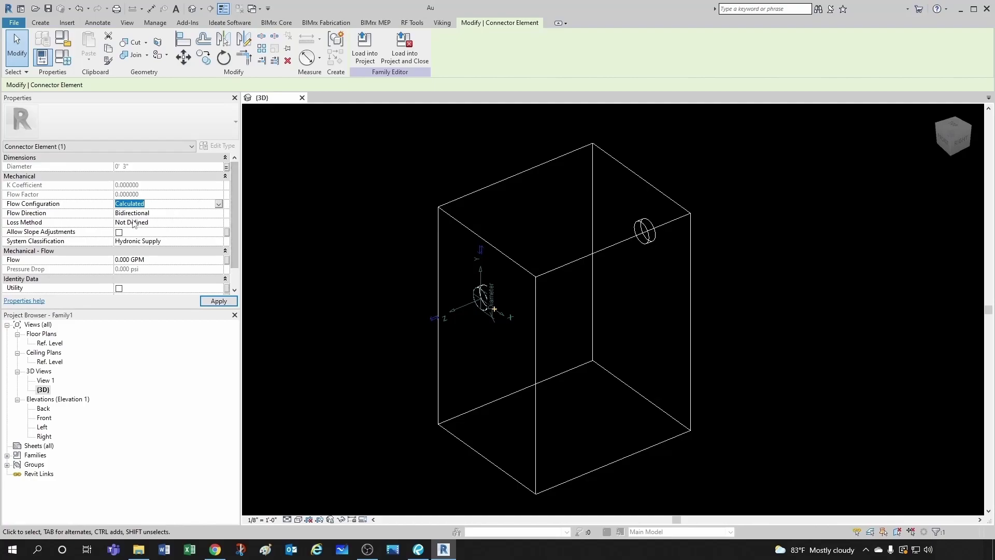
left_click(219, 214)
left_click(125, 223)
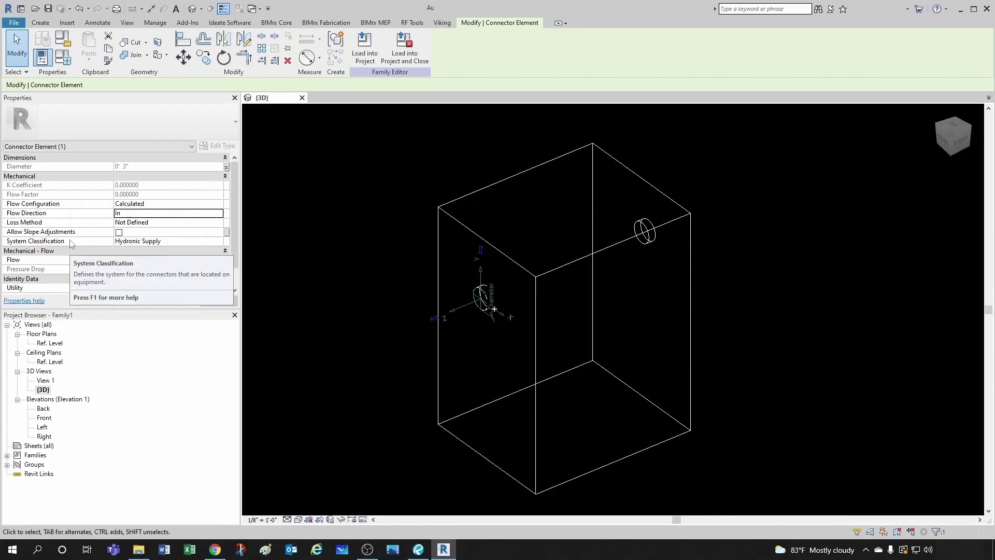
left_click(143, 241)
left_click(219, 241)
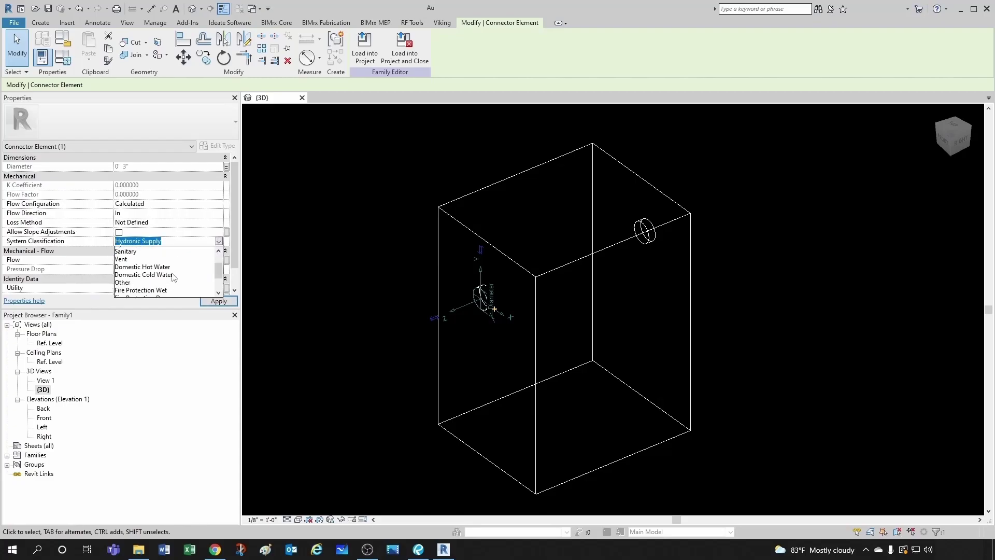
scroll(174, 278, "down", 2)
scroll(174, 277, "up", 2)
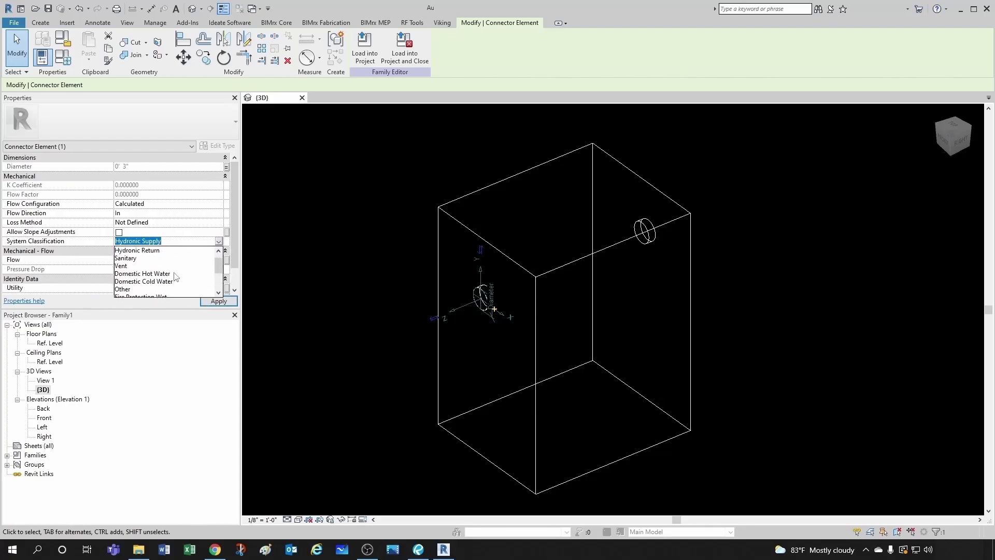
left_click(135, 259)
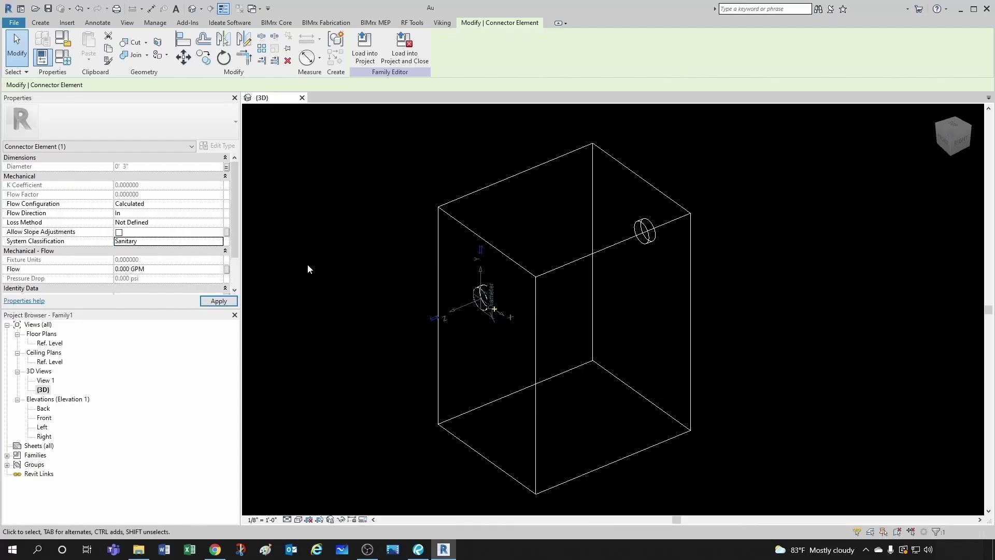
scroll(145, 259, "down", 1)
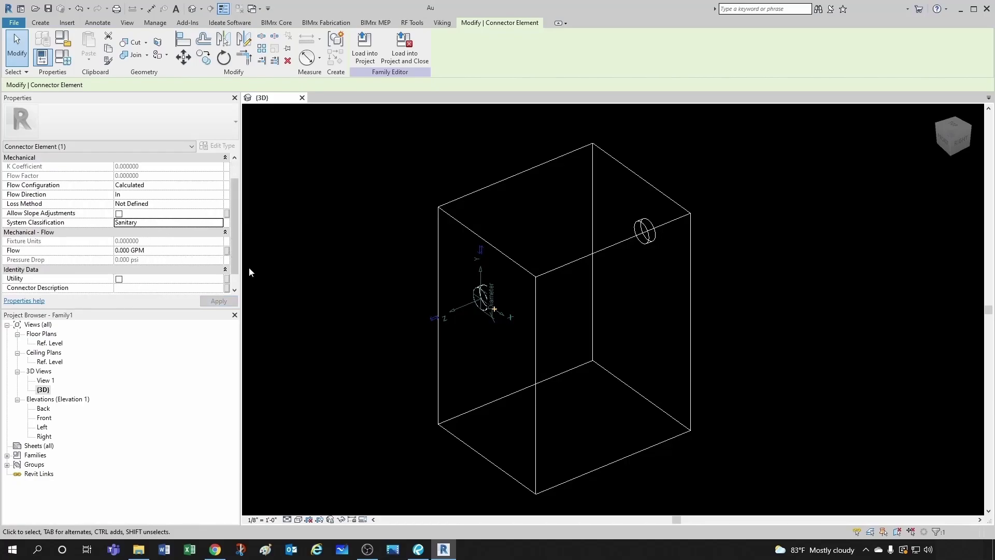
left_click(377, 290)
Place a second pipe connector on the box's other pipe stub face
middle_click_drag(595, 291, 652, 303, "shift")
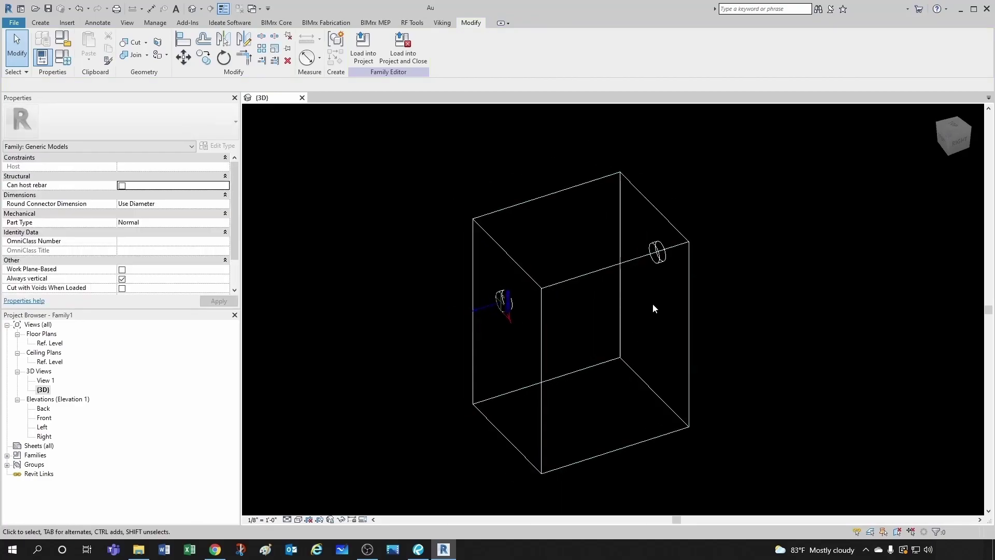
scroll(644, 284, "up", 2)
middle_click_drag(541, 310, 606, 331, "shift")
scroll(556, 308, "down", 2)
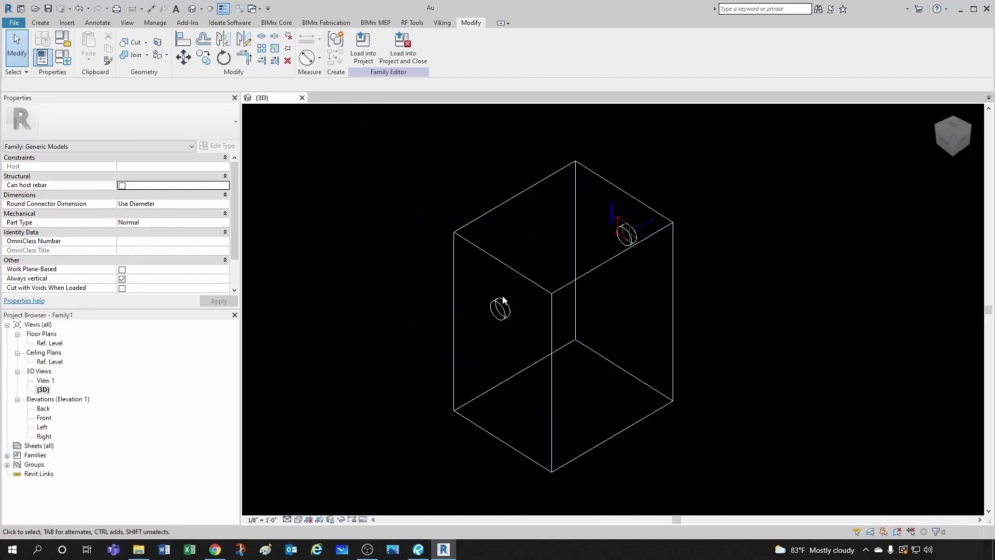
left_click(40, 23)
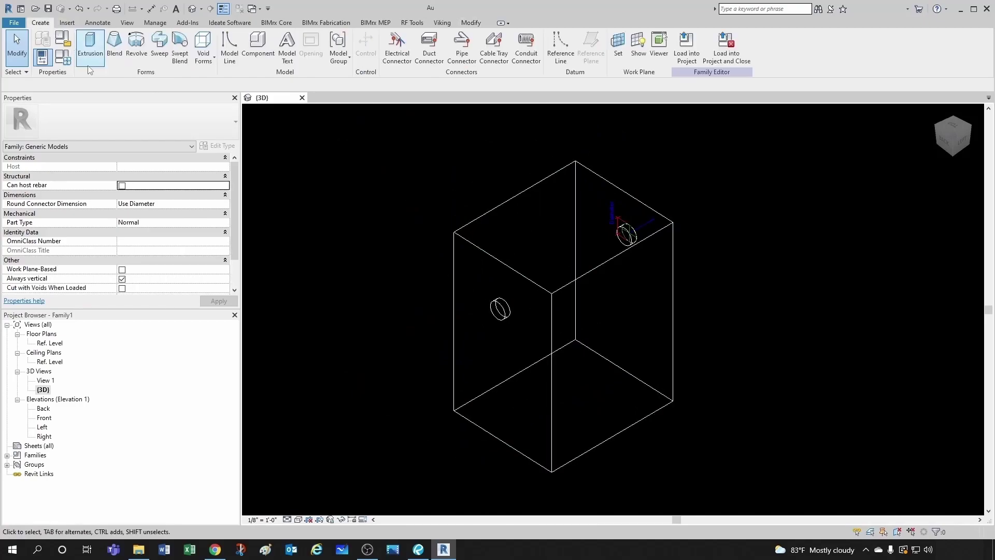
left_click(462, 48)
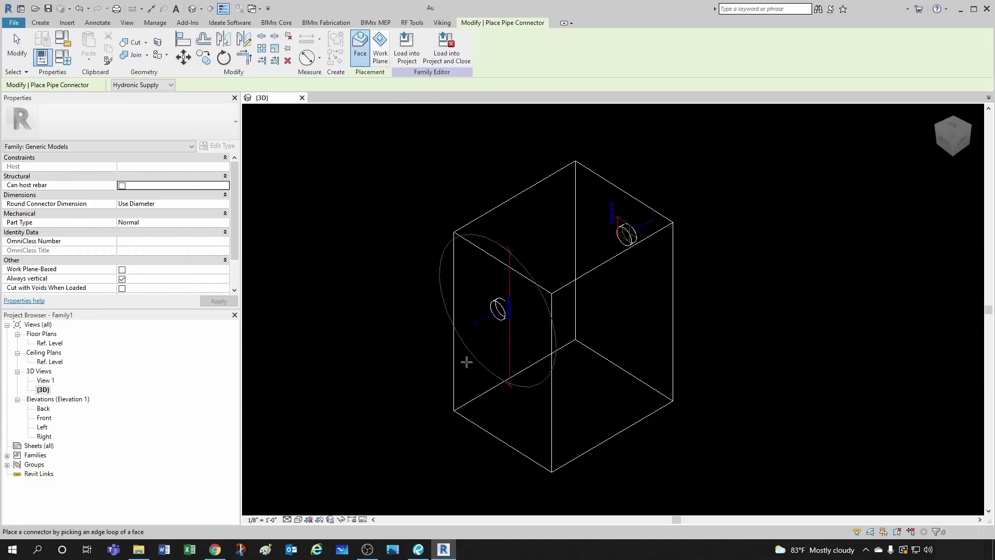
left_click(466, 360)
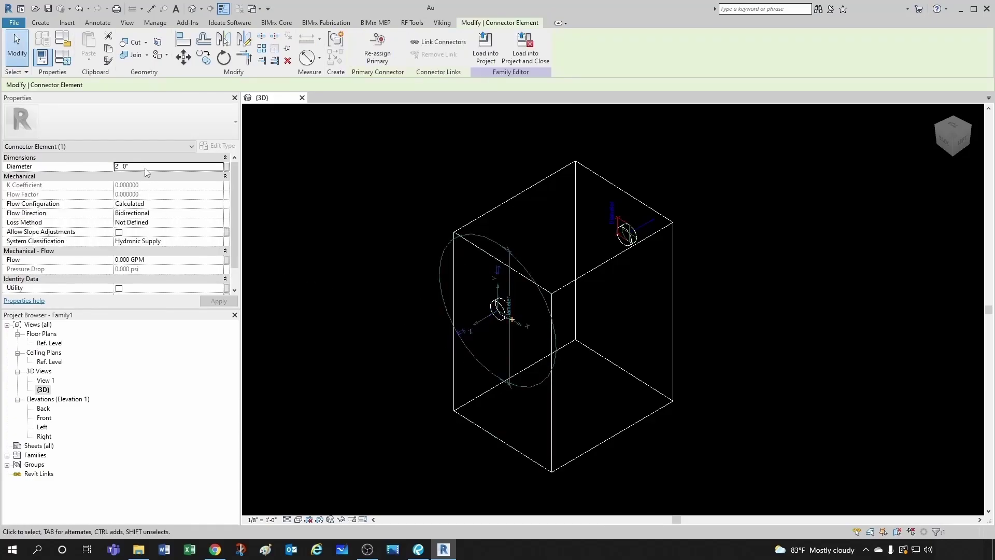
Tie the second connector's diameter to Pipe Size, with flow Out and Sanitary classification
left_click(227, 166)
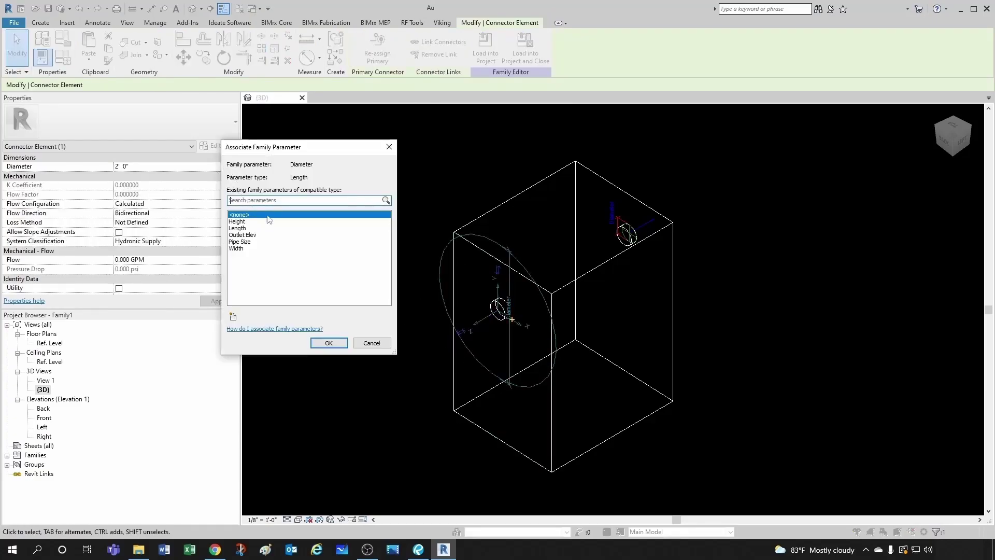
left_click(250, 242)
left_click(328, 342)
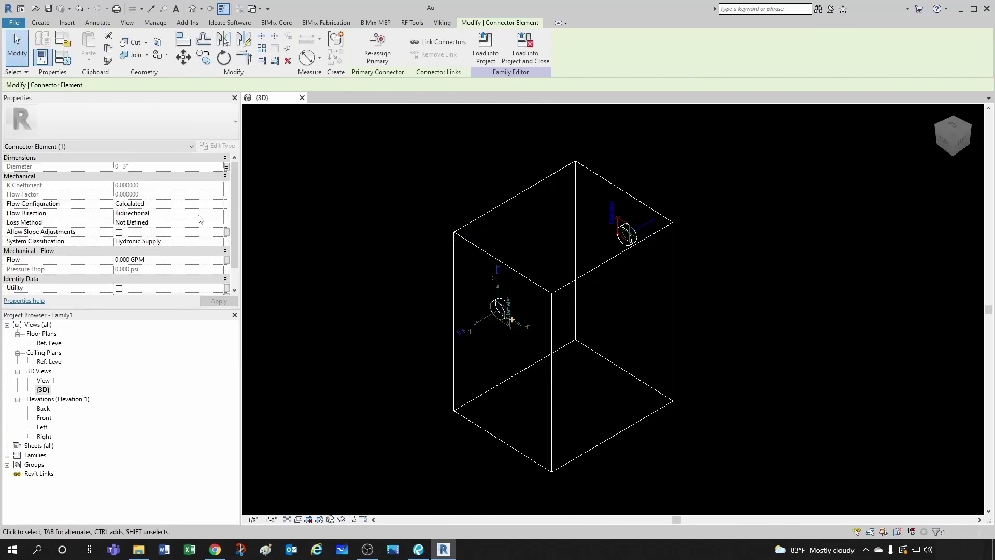
left_click(220, 214)
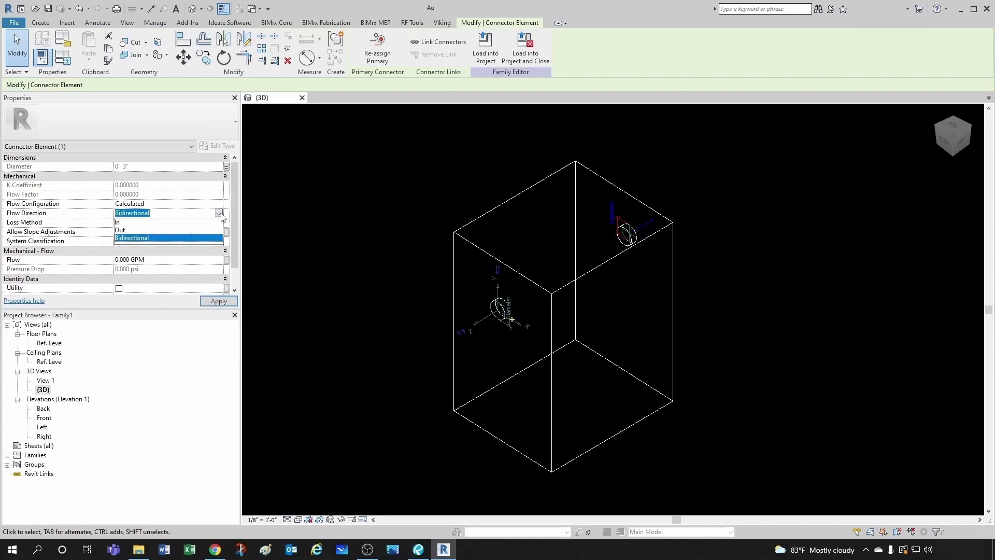
left_click(121, 231)
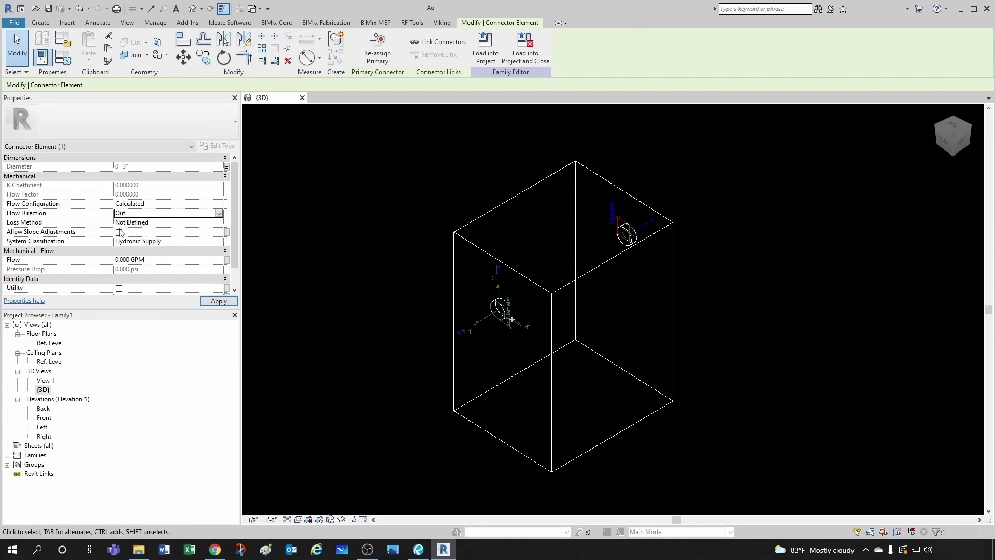
left_click(219, 242)
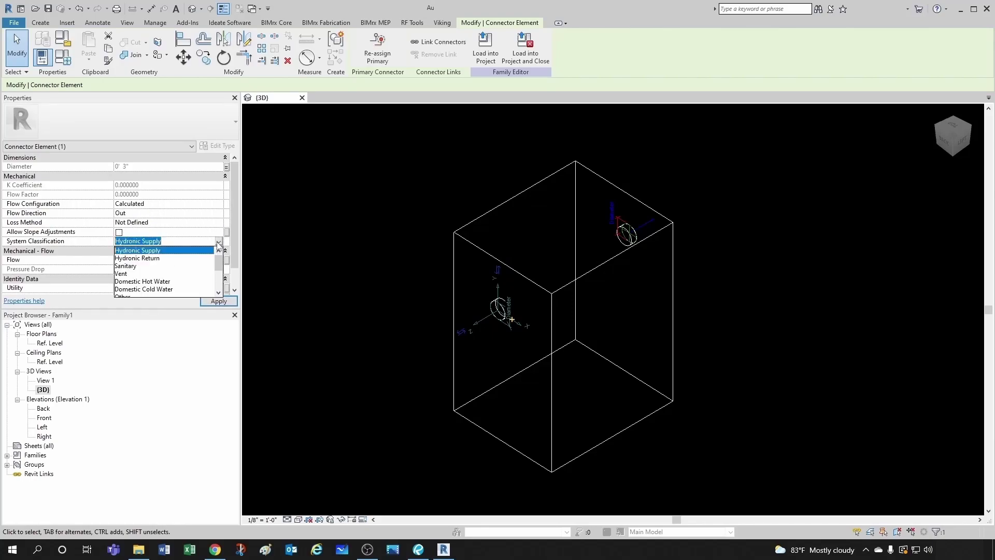
left_click(134, 266)
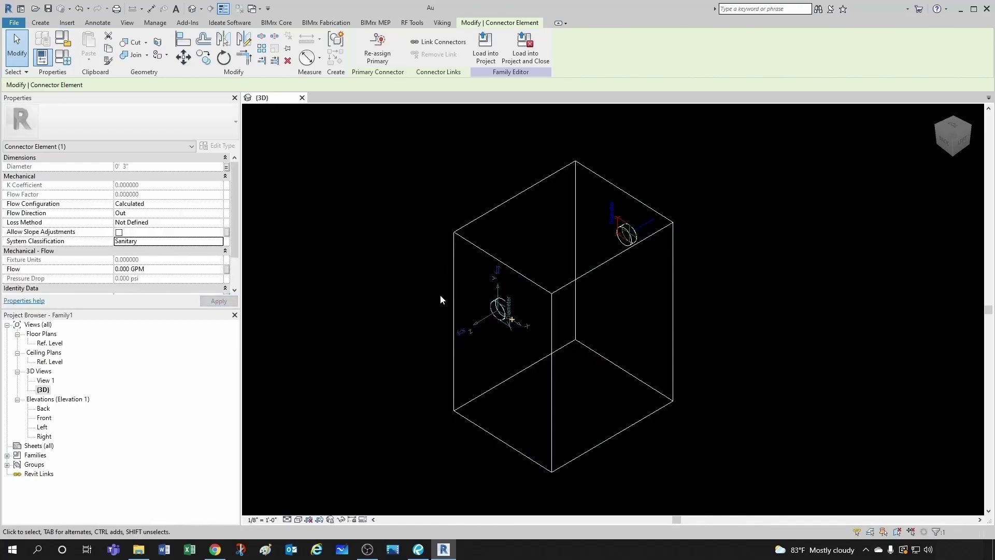
scroll(440, 299, "down", 2)
scroll(159, 266, "down", 1)
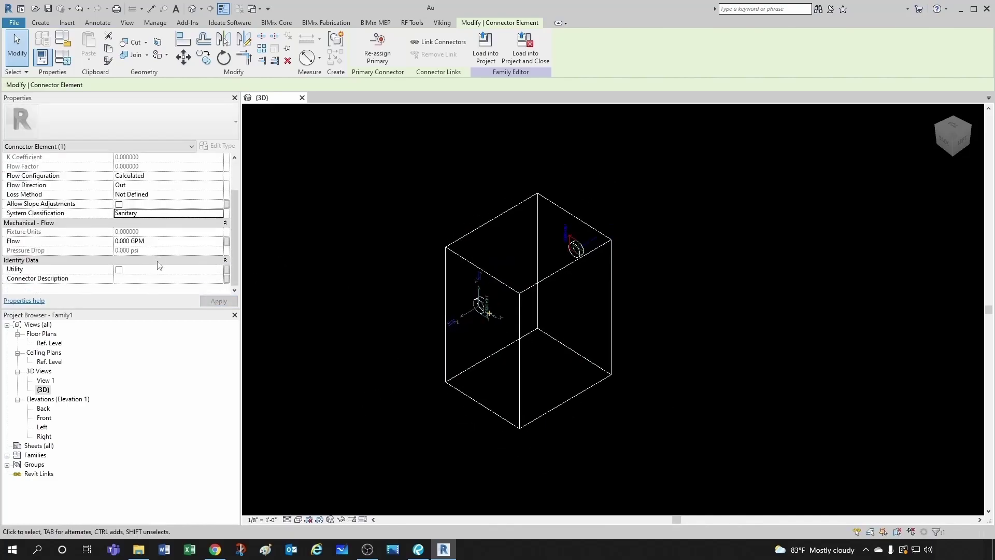
left_click(316, 239)
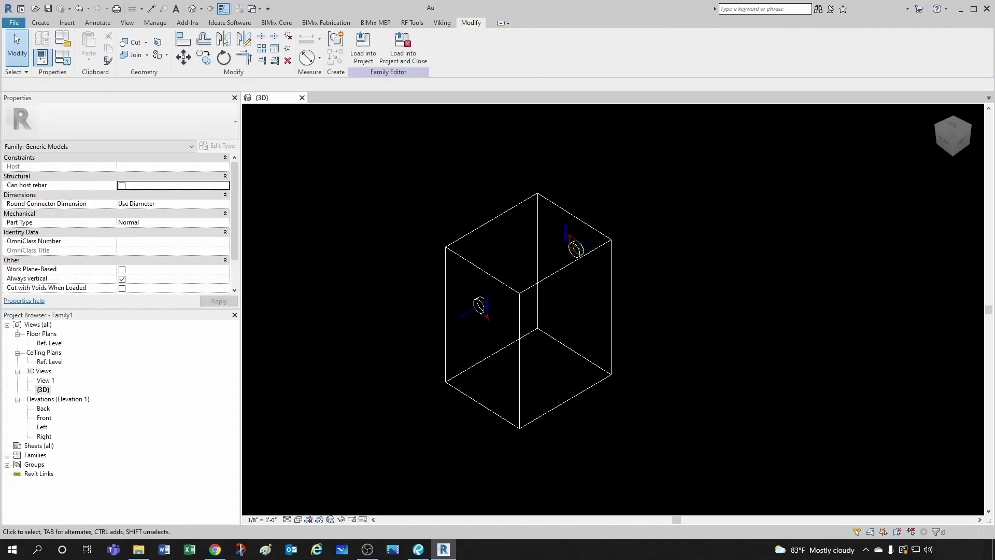
Create a new project from the Plumbing-Default.rte template
scroll(644, 313, "up", 1)
middle_click_drag(643, 313, 585, 320)
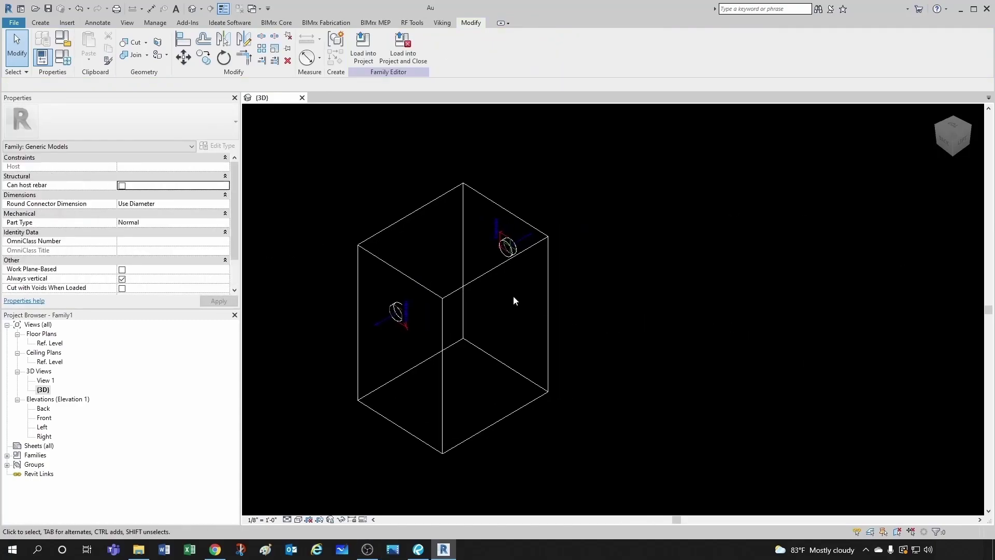
left_click(11, 24)
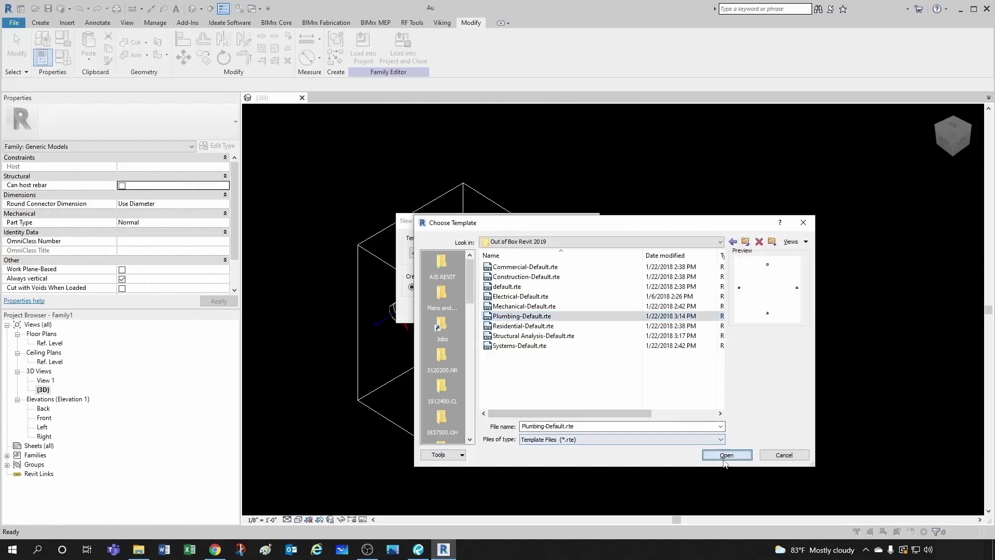
left_click(723, 454)
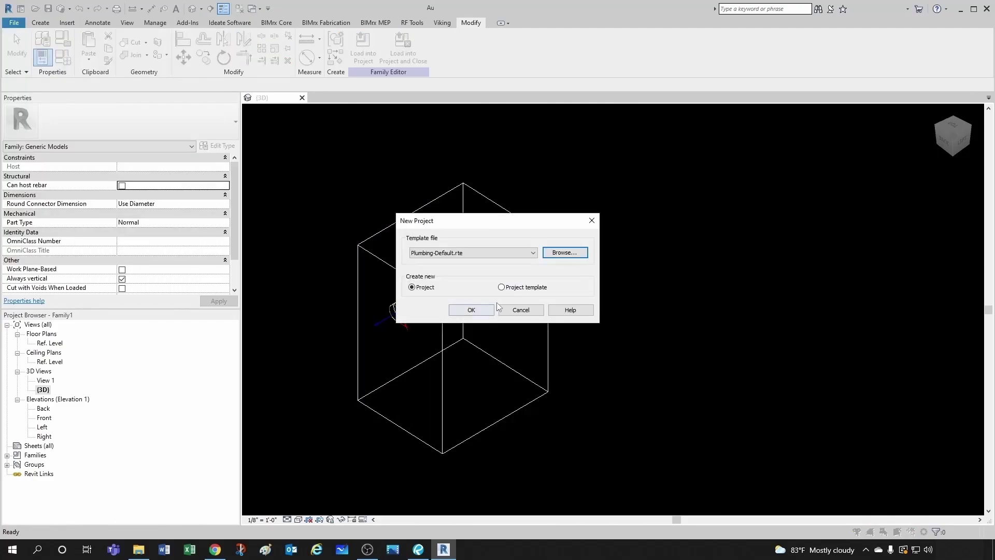
left_click(478, 310)
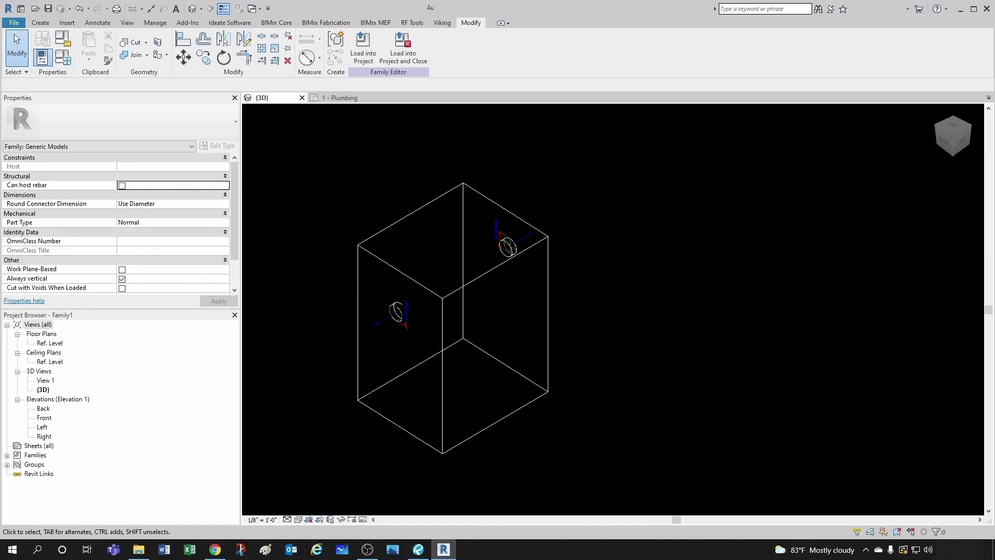
Load the interceptor family into the project and place one instance on the 1 - Plumbing plan
left_click(362, 49)
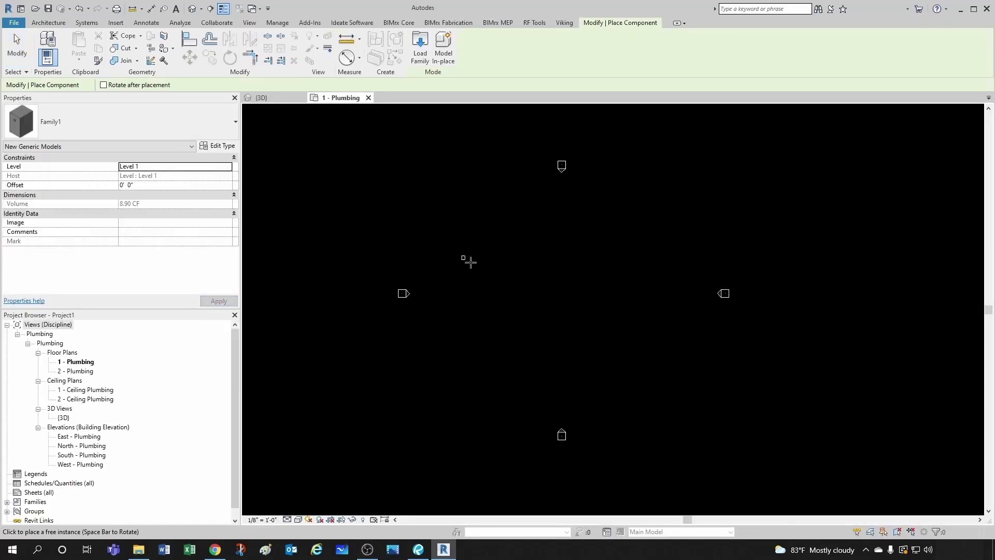
scroll(516, 290, "up", 5)
scroll(517, 297, "down", 2)
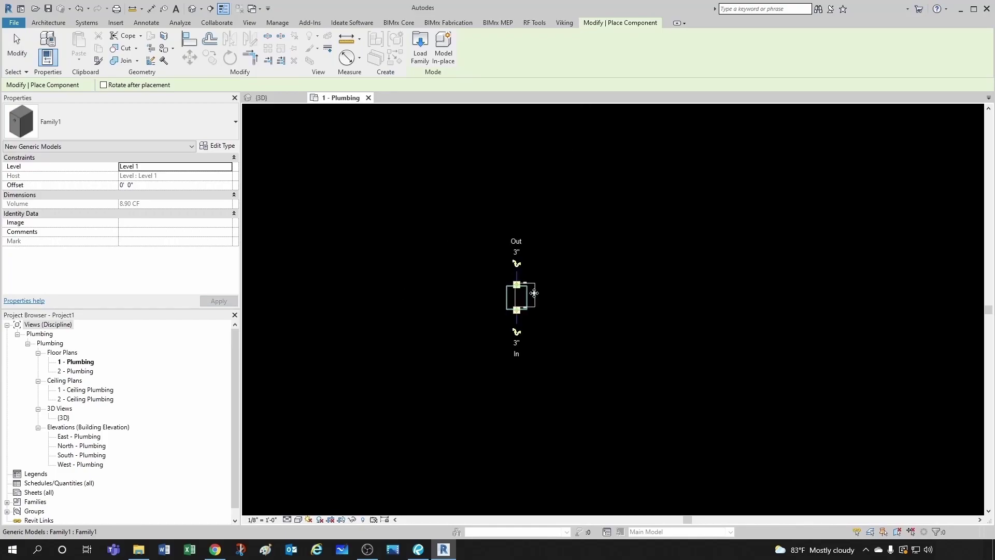
left_click(517, 295)
key("Escape")
key("Escape")
scroll(559, 286, "up", 4)
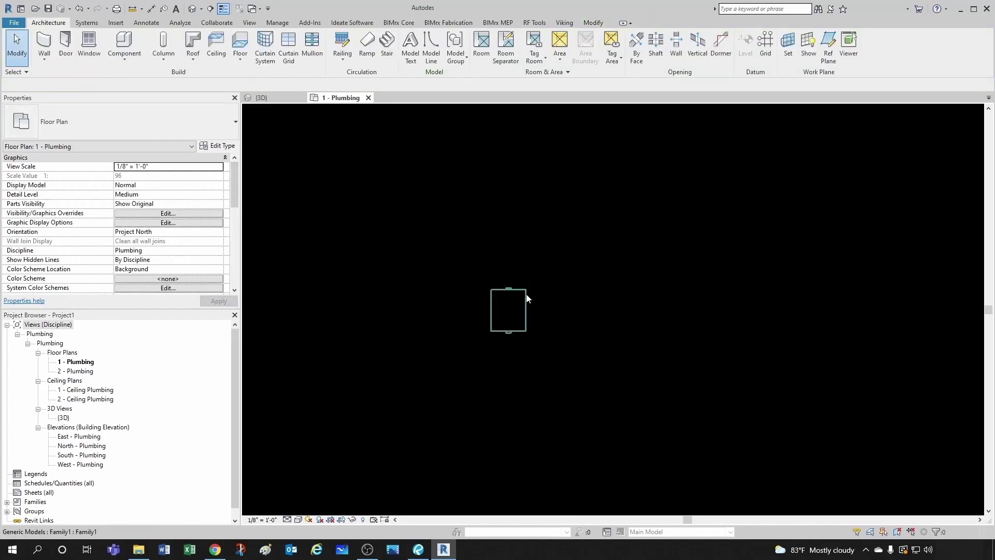
Draw a pipe upward from the interceptor's Out connector
left_click(526, 294)
left_click(507, 251)
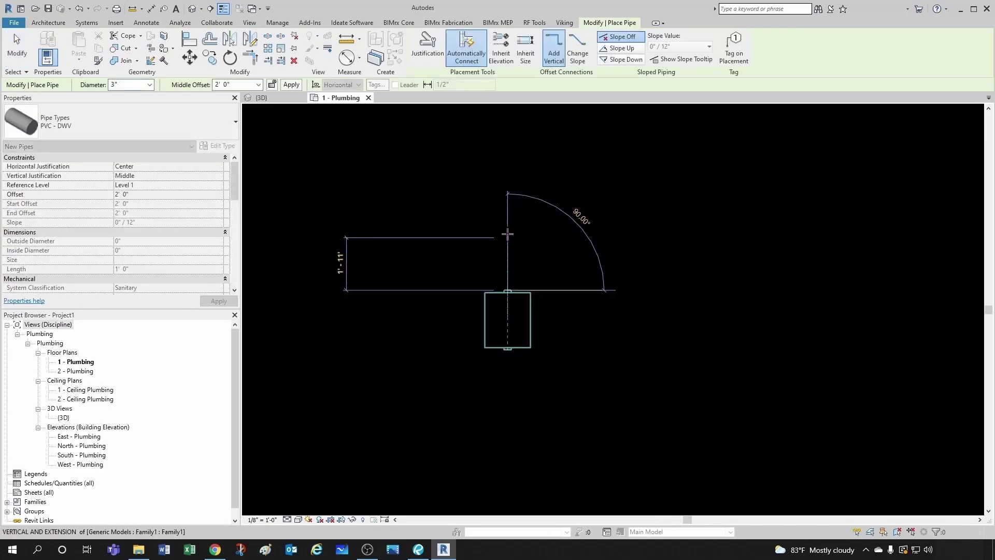
left_click(511, 220)
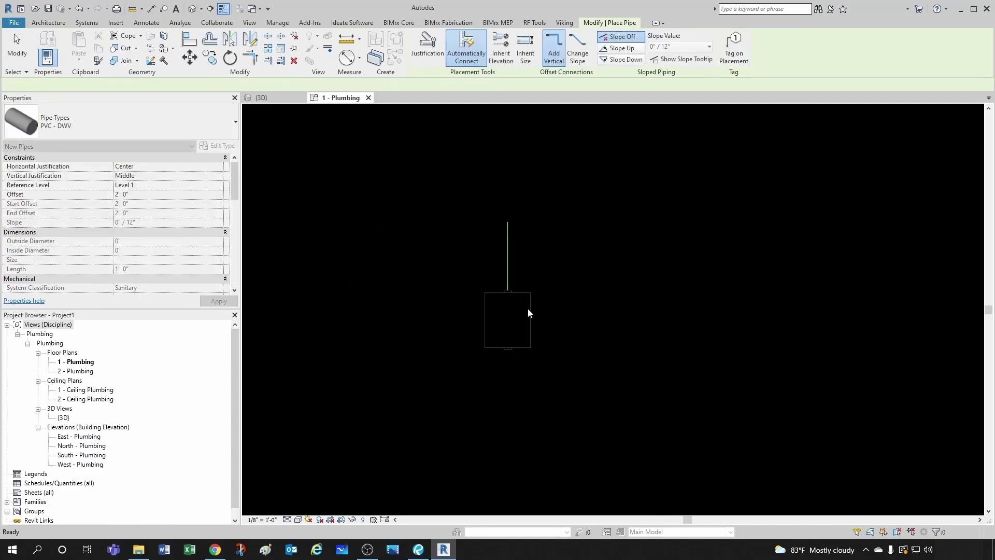
key("Escape")
key("Escape")
scroll(529, 296, "up", 3)
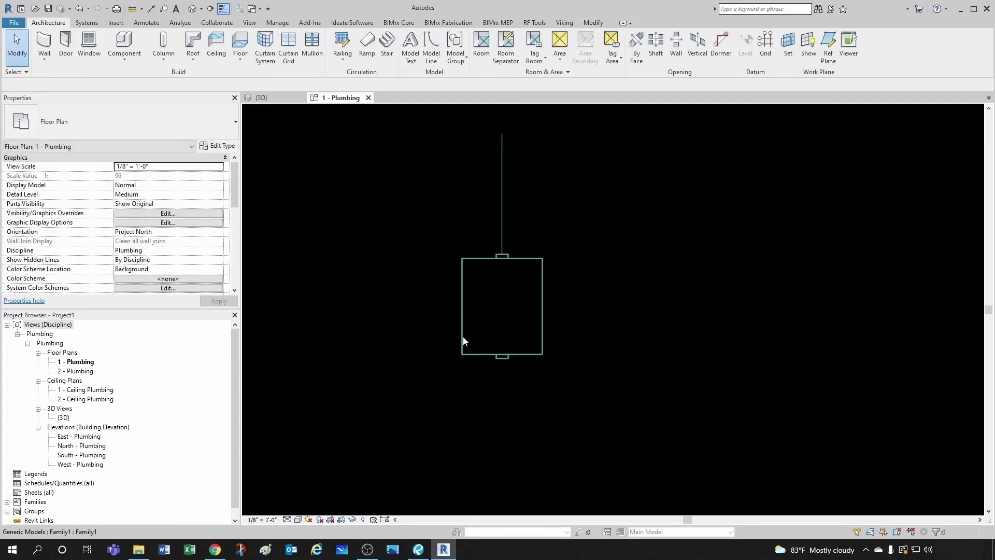
Change the plan's visual style and set the detail level to Fine
left_click(300, 519)
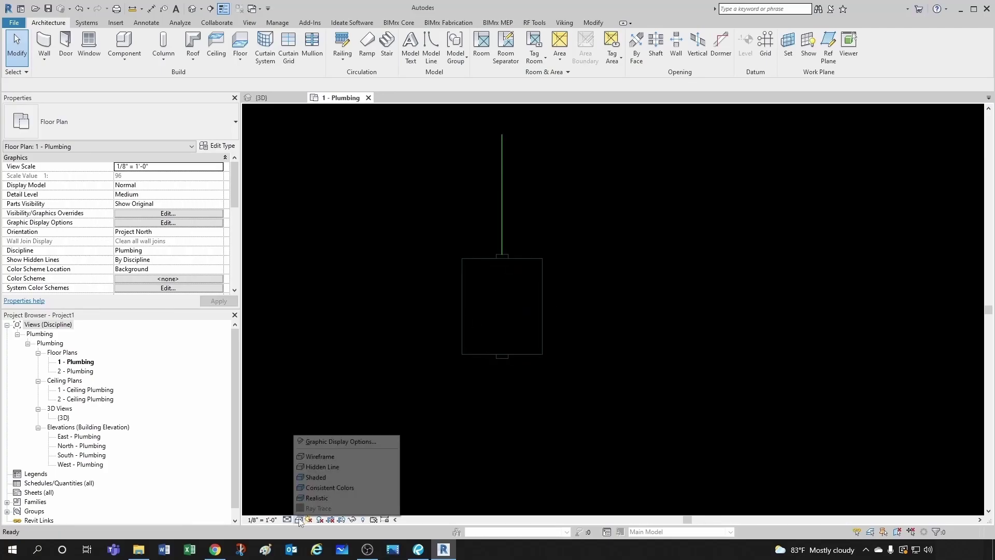
left_click(319, 460)
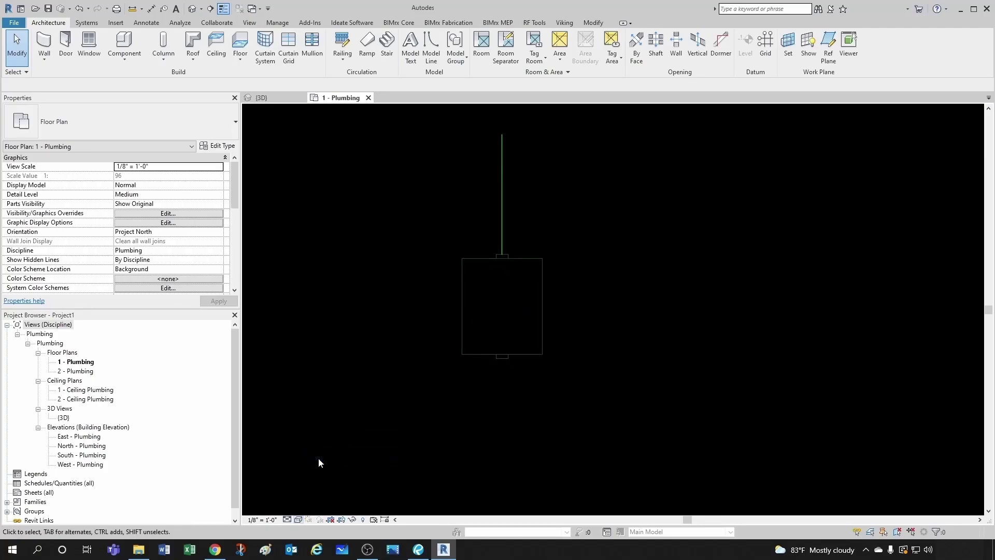
left_click(286, 519)
left_click(305, 508)
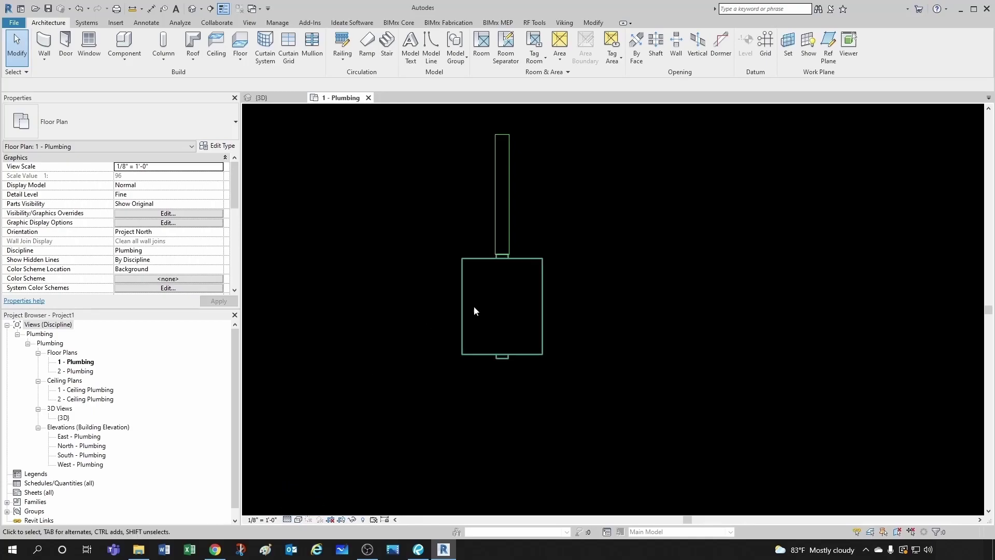
Draw a pipe from the interceptor's In connector
middle_click_drag(538, 327, 546, 340)
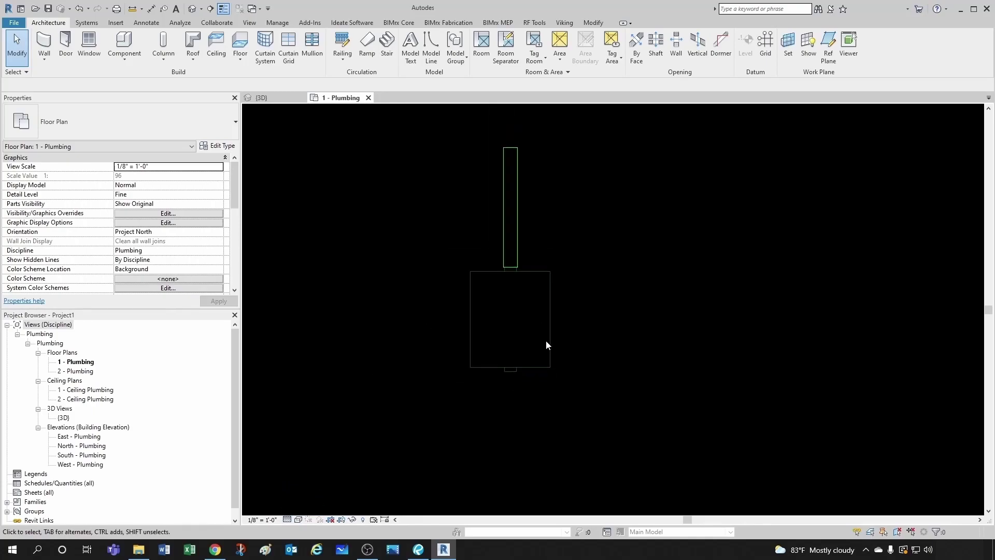
left_click(530, 386)
left_click(511, 439)
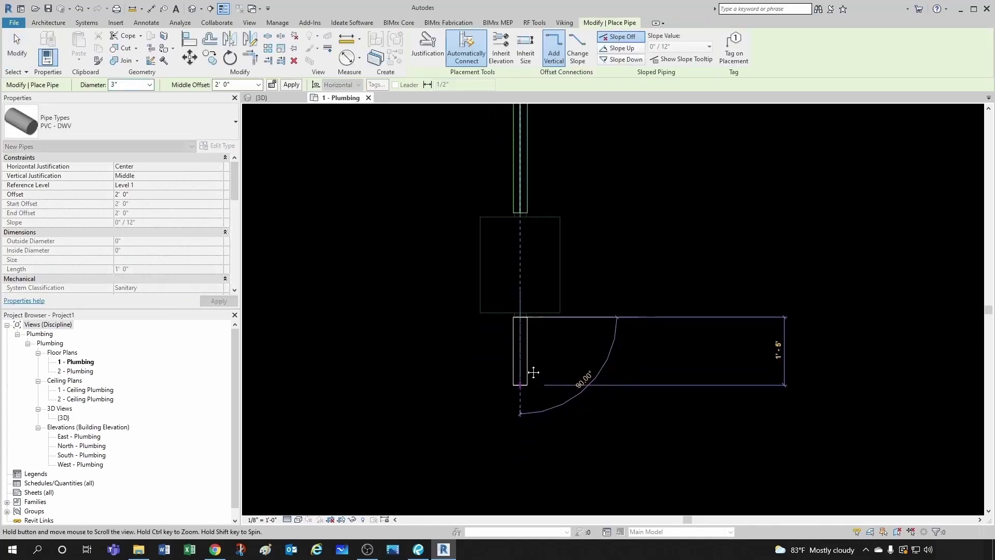
key("Escape")
key("Escape")
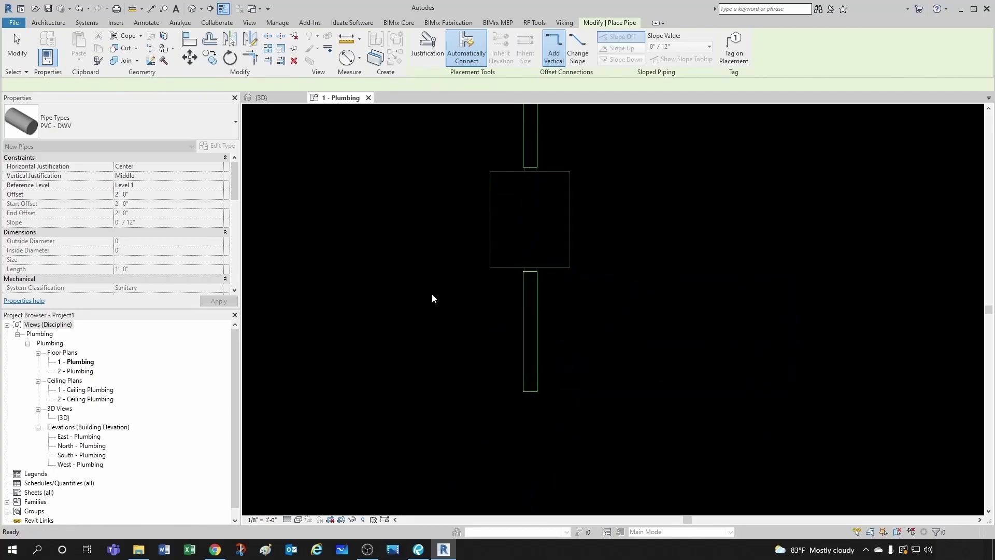
Open the default 3D view and set its detail level to Fine so both 3" pipes render as round cylinders
left_click(192, 9)
scroll(583, 284, "down", 5)
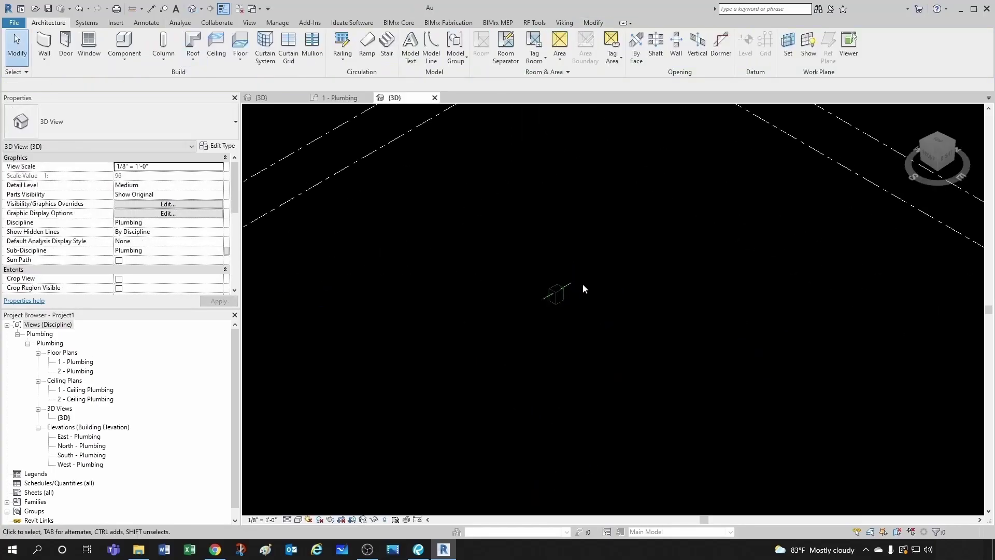
scroll(539, 298, "up", 3)
left_click(286, 519)
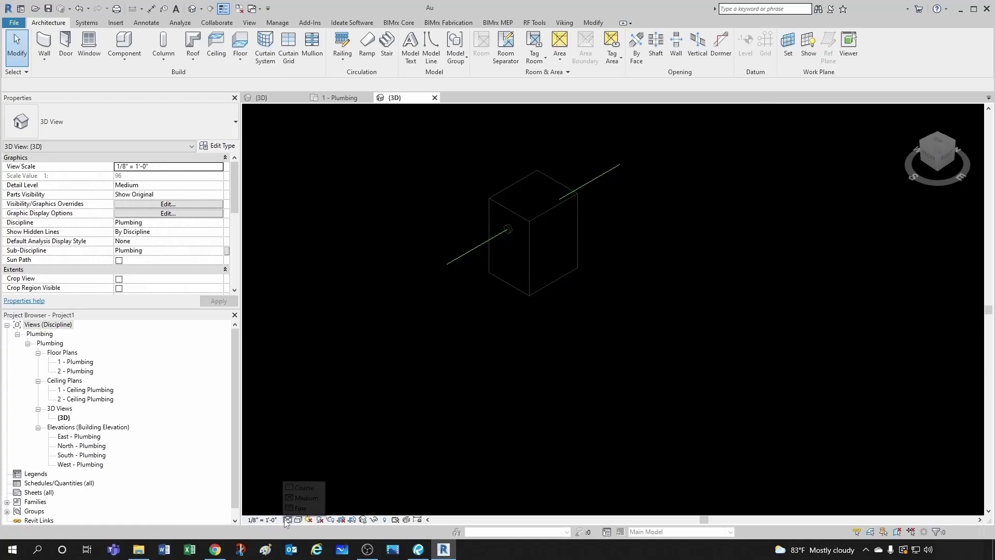
left_click(301, 508)
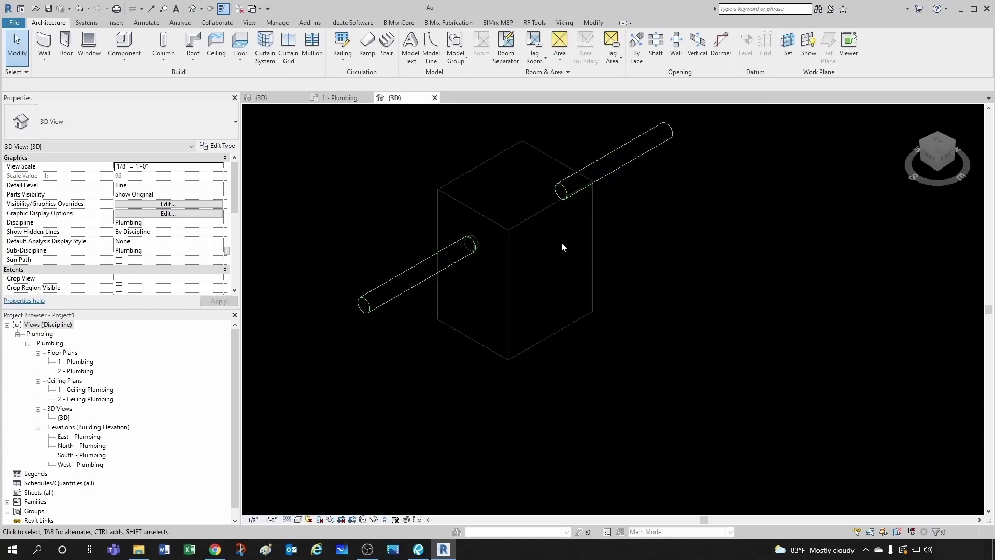